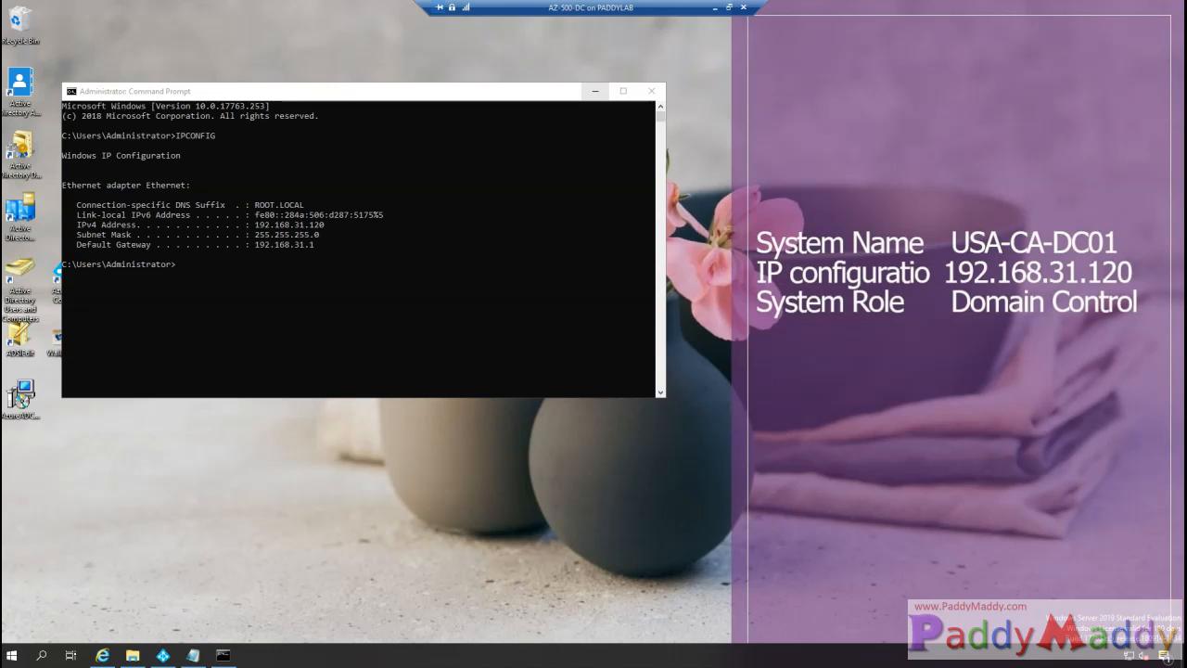
- Highlight the ROOT.LOCAL DNS suffix and 192.168.31.120 IPv4 lines in IPCONFIG, then minimize the console
{"action": "left_click", "coordinate": [204, 384]}
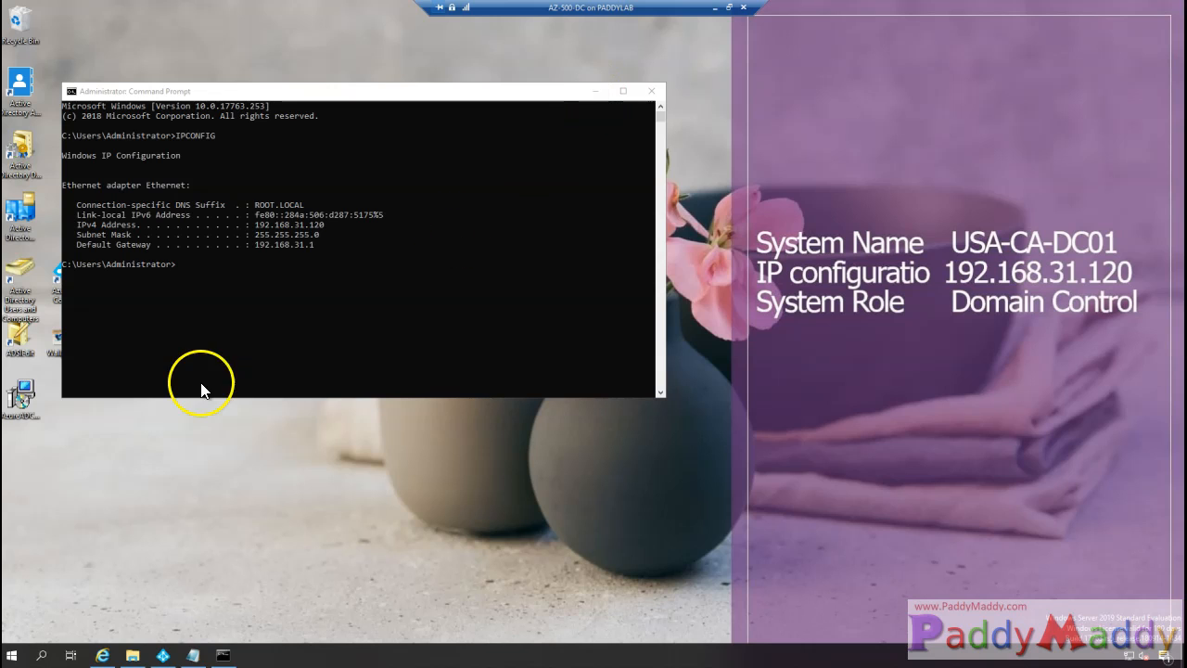
{"action": "left_click_drag", "start_coordinate": [269, 204], "coordinate": [363, 246]}
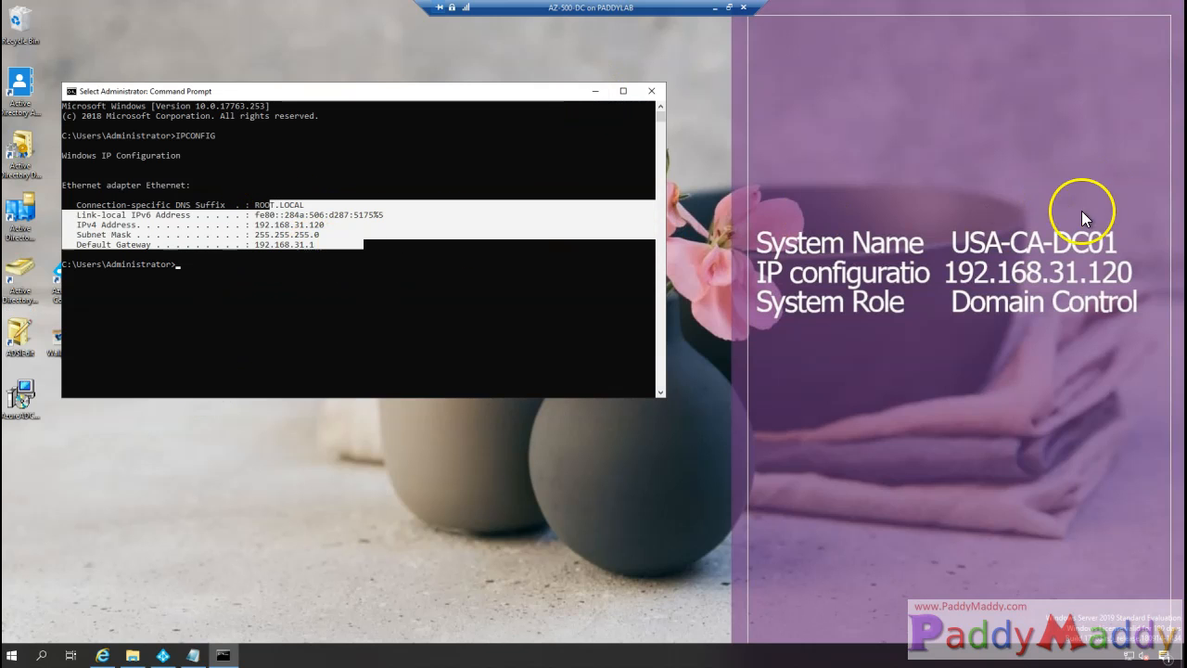
{"action": "left_click", "coordinate": [598, 92]}
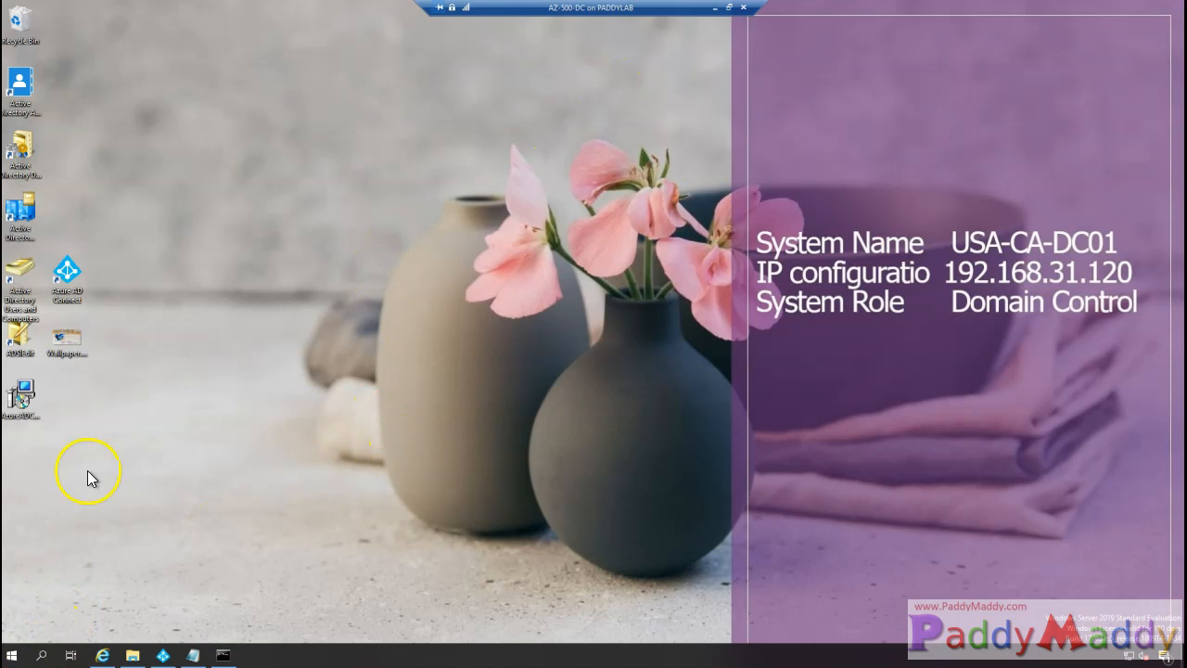
- Launch Azure AD Connect, choose Configure, and pick the 'Configure device options' task
{"action": "left_click", "coordinate": [66, 273]}
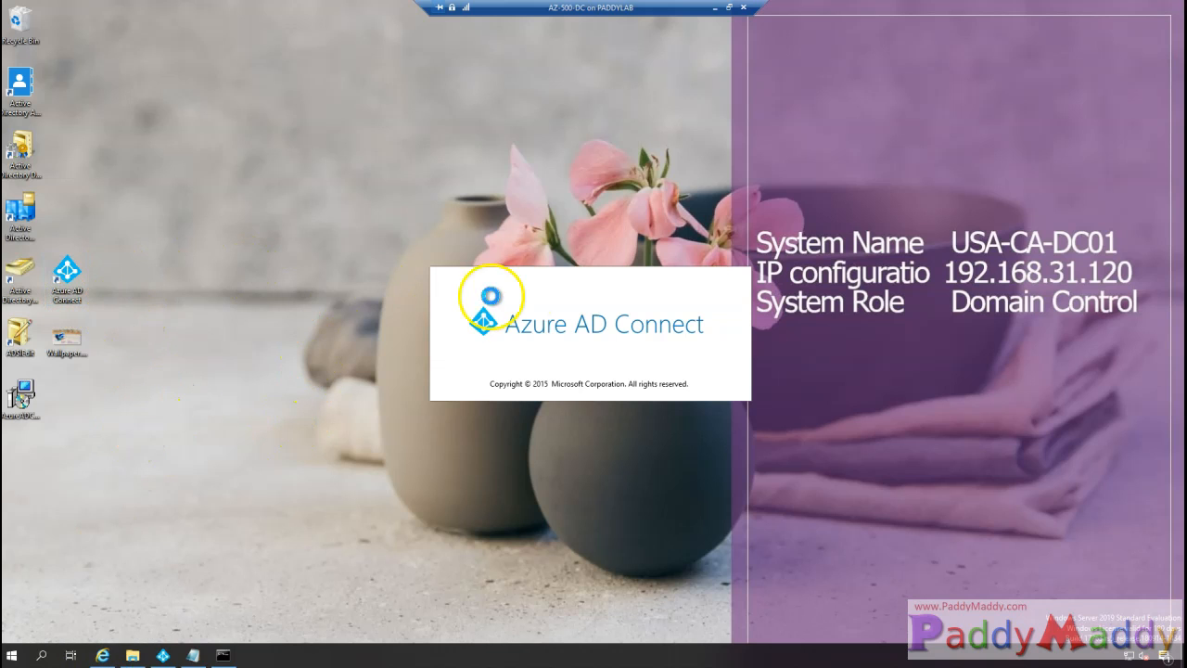
{"action": "left_click", "coordinate": [478, 474]}
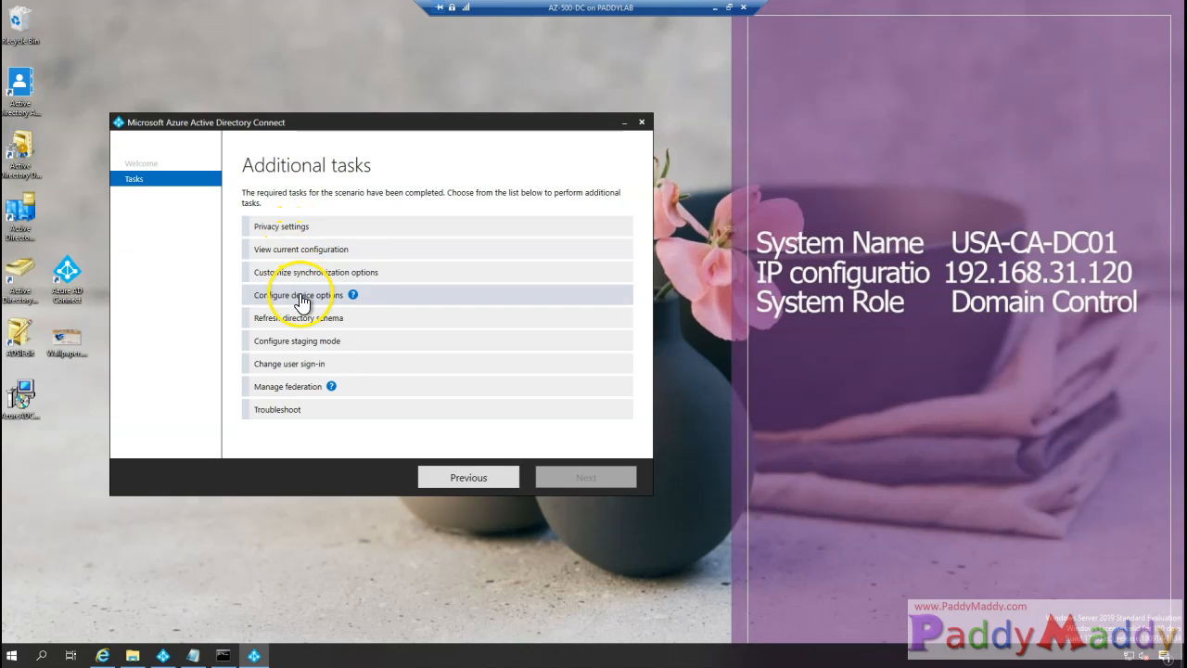
{"action": "left_click", "coordinate": [316, 295]}
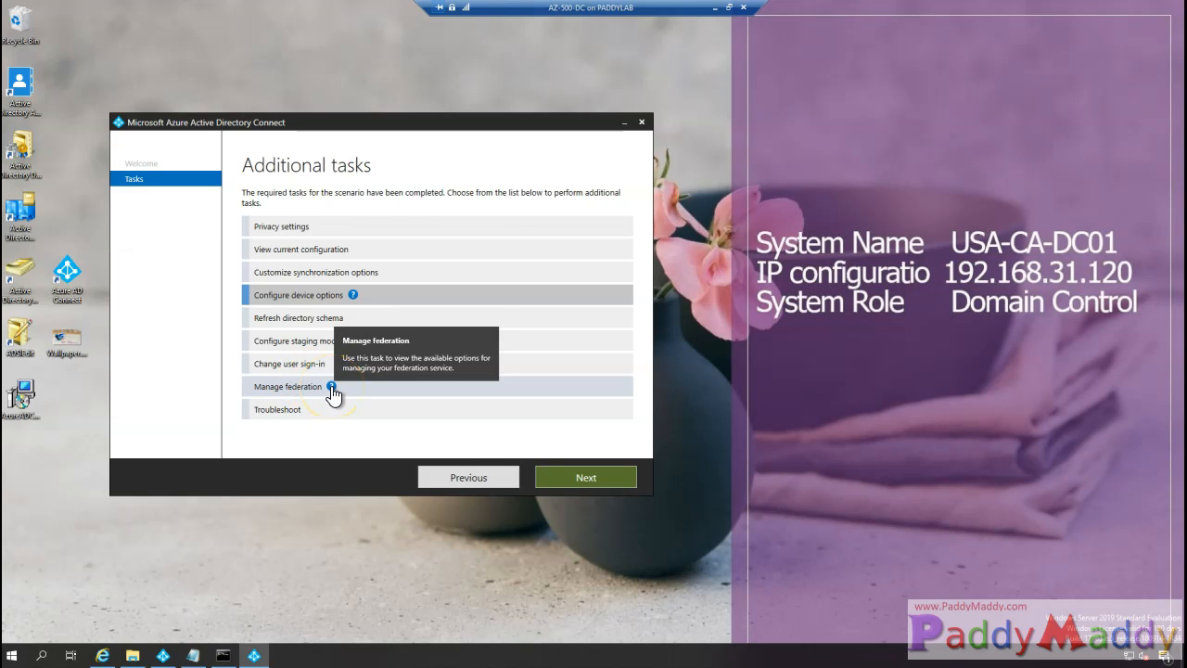
{"action": "mouse_move", "coordinate": [352, 295]}
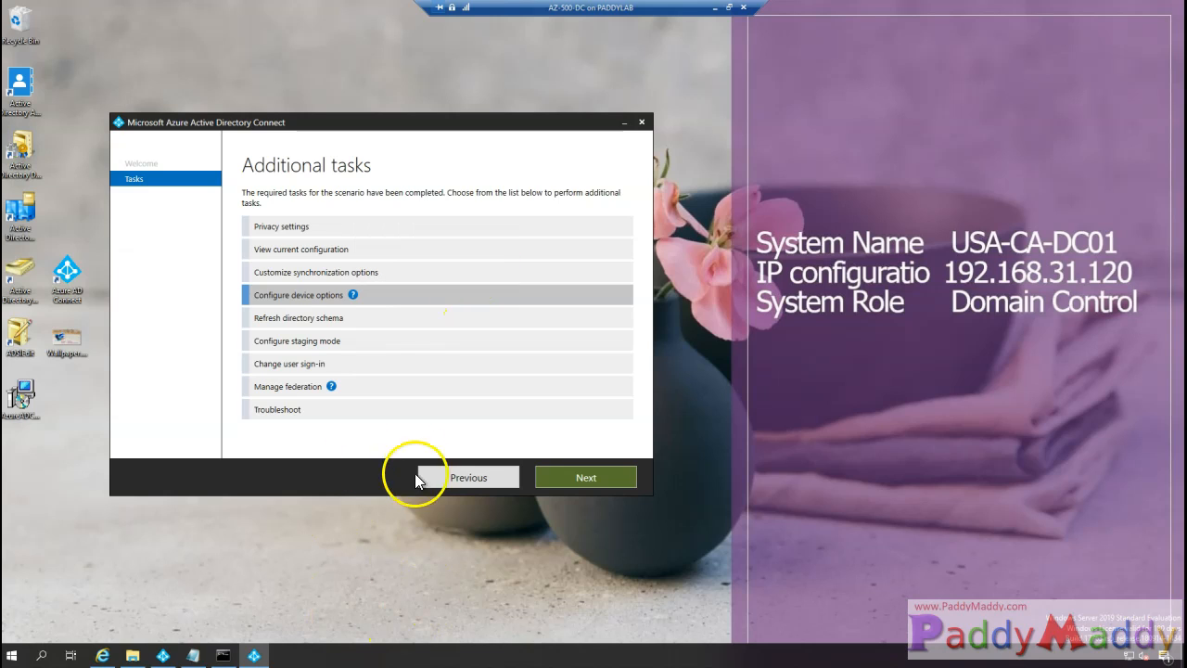
- Pass the Overview and sign in to Azure AD with the global administrator password
{"action": "left_click", "coordinate": [582, 475]}
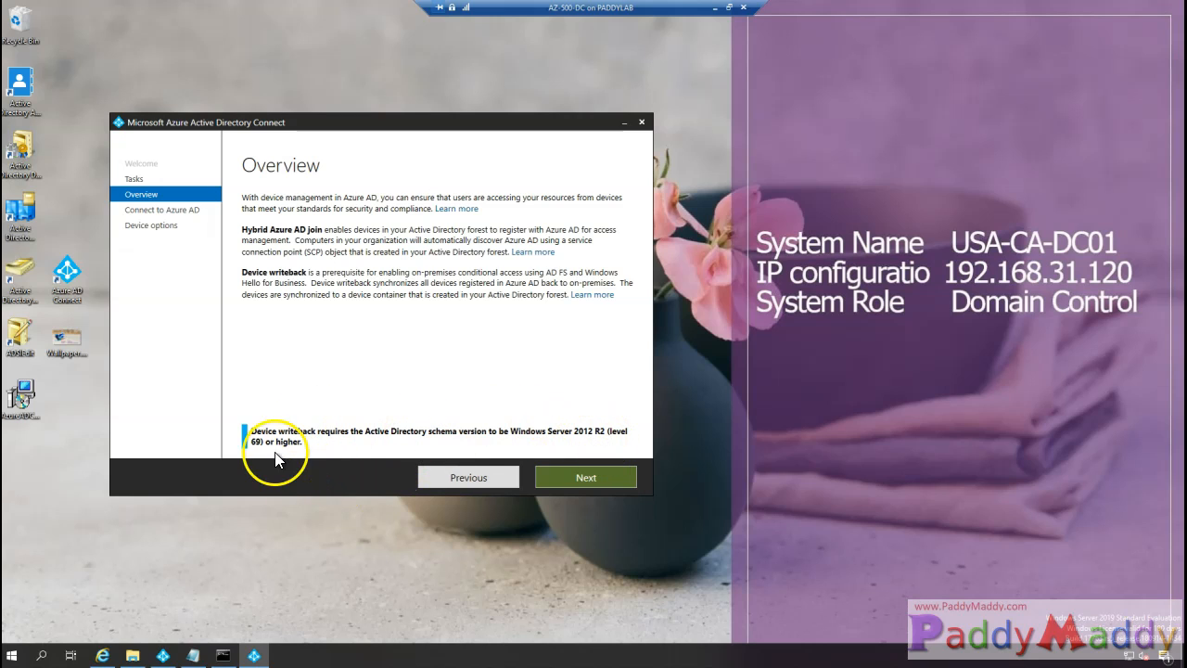
{"action": "left_click", "coordinate": [575, 479]}
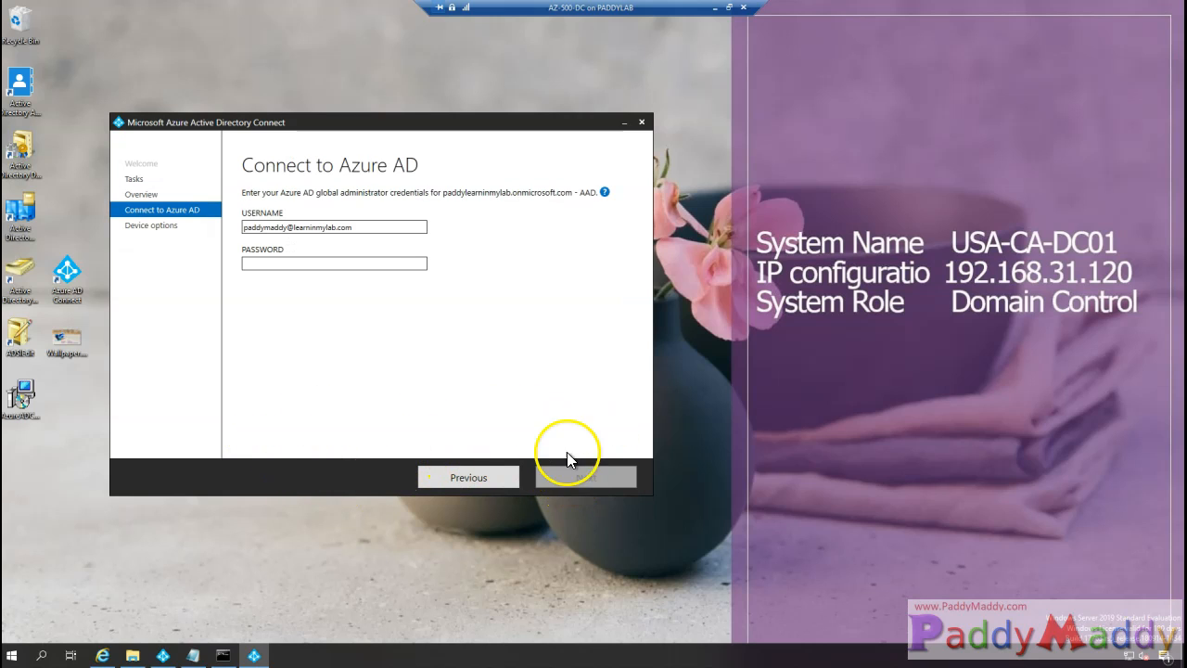
{"action": "left_click", "coordinate": [309, 264]}
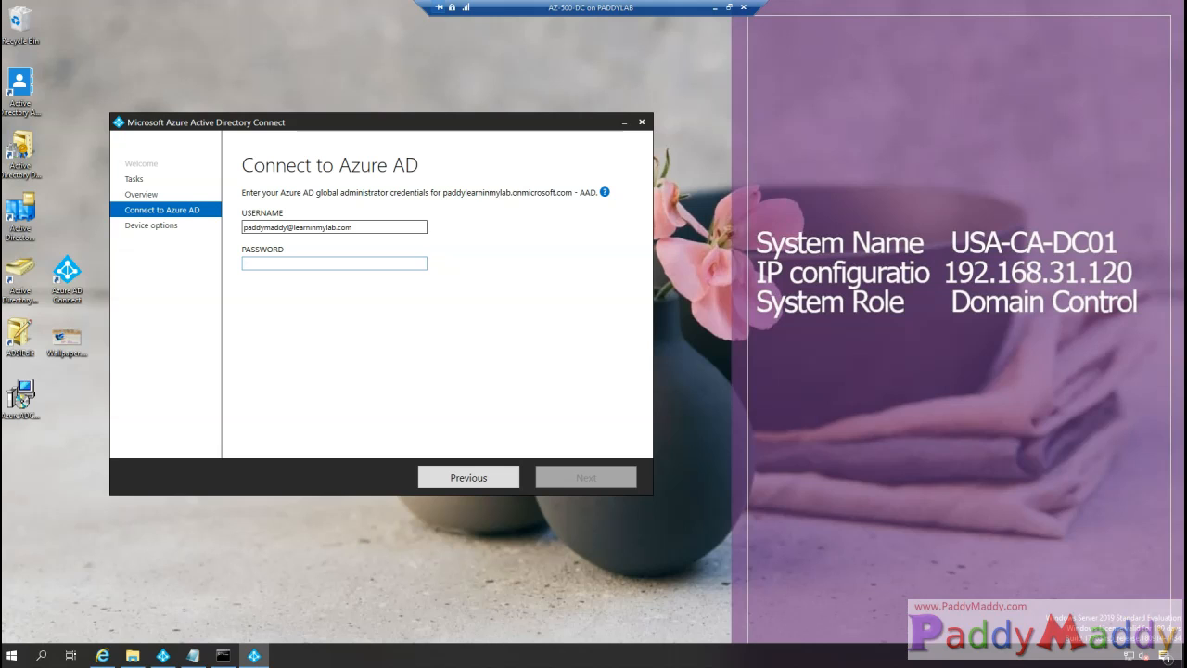
{"action": "key", "text": "ctrl+v"}
{"action": "left_click", "coordinate": [590, 478]}
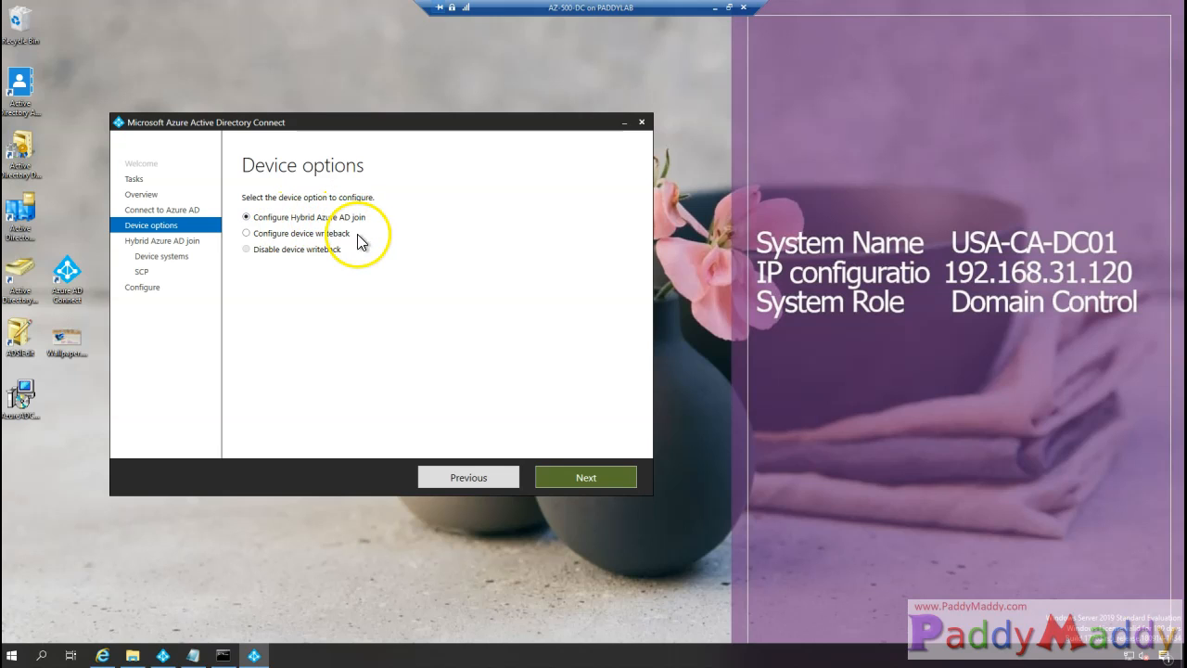
- Keep 'Configure Hybrid Azure AD join' selected and advance to the Device operating systems page
{"action": "left_click", "coordinate": [606, 479]}
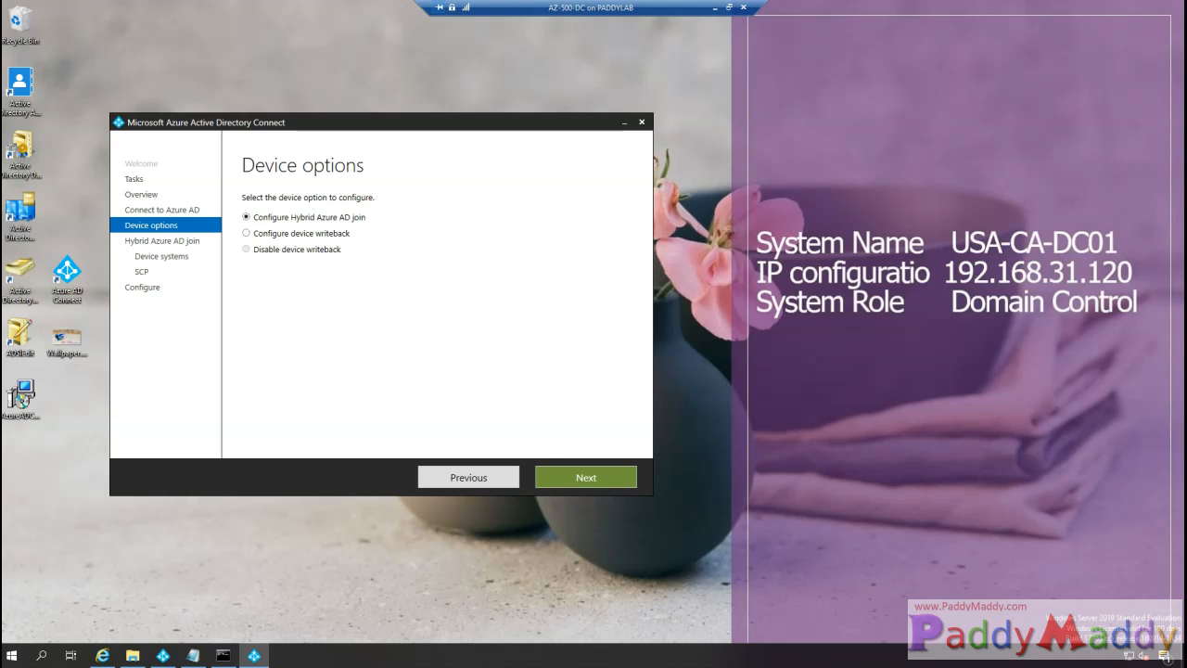
{"action": "left_click", "coordinate": [606, 476]}
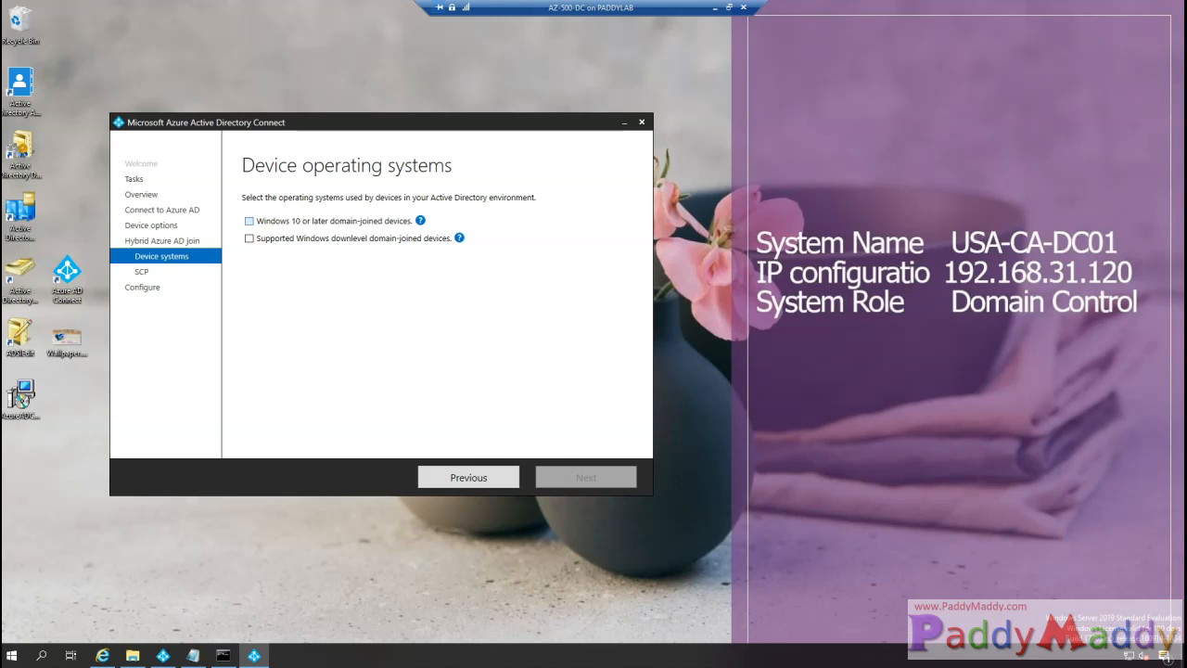
- Check only 'Windows 10 or later domain-joined devices', leaving downlevel unchecked, and continue to SCP configuration
{"action": "left_click", "coordinate": [248, 221]}
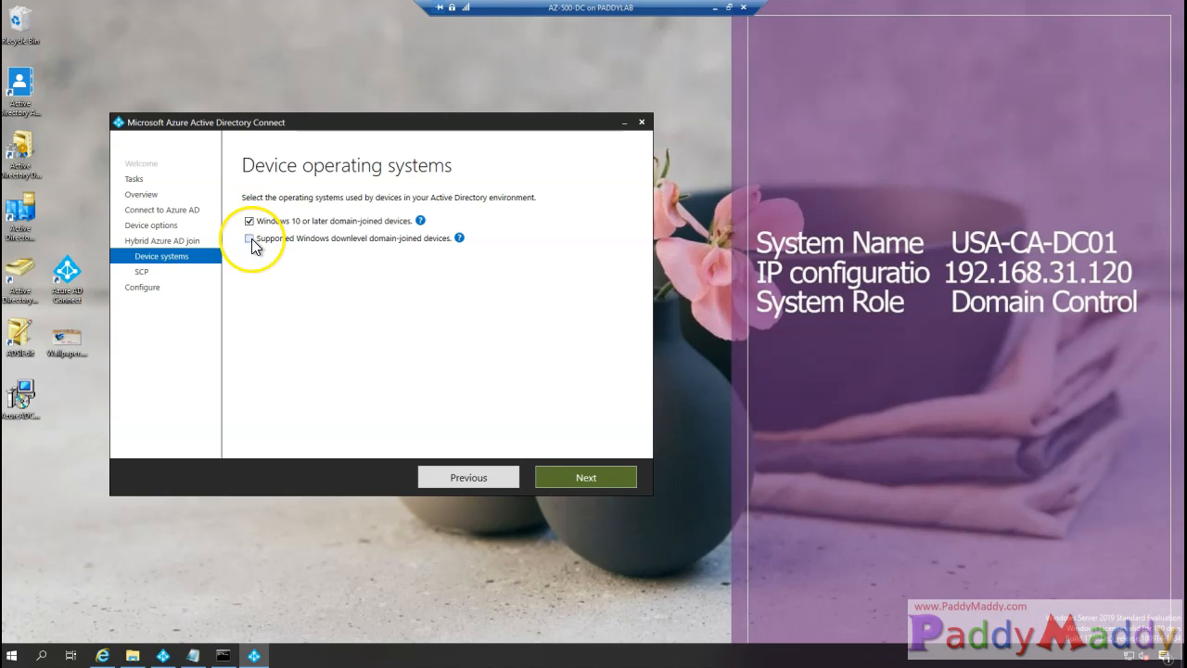
{"action": "left_click", "coordinate": [249, 238]}
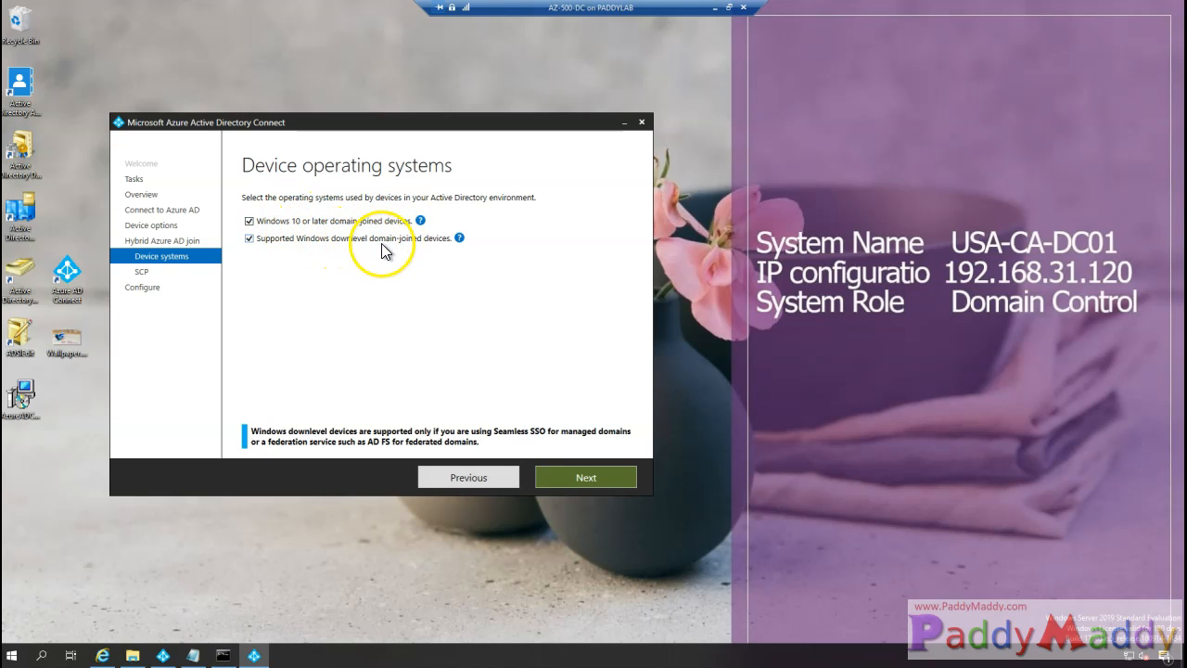
{"action": "mouse_move", "coordinate": [460, 244]}
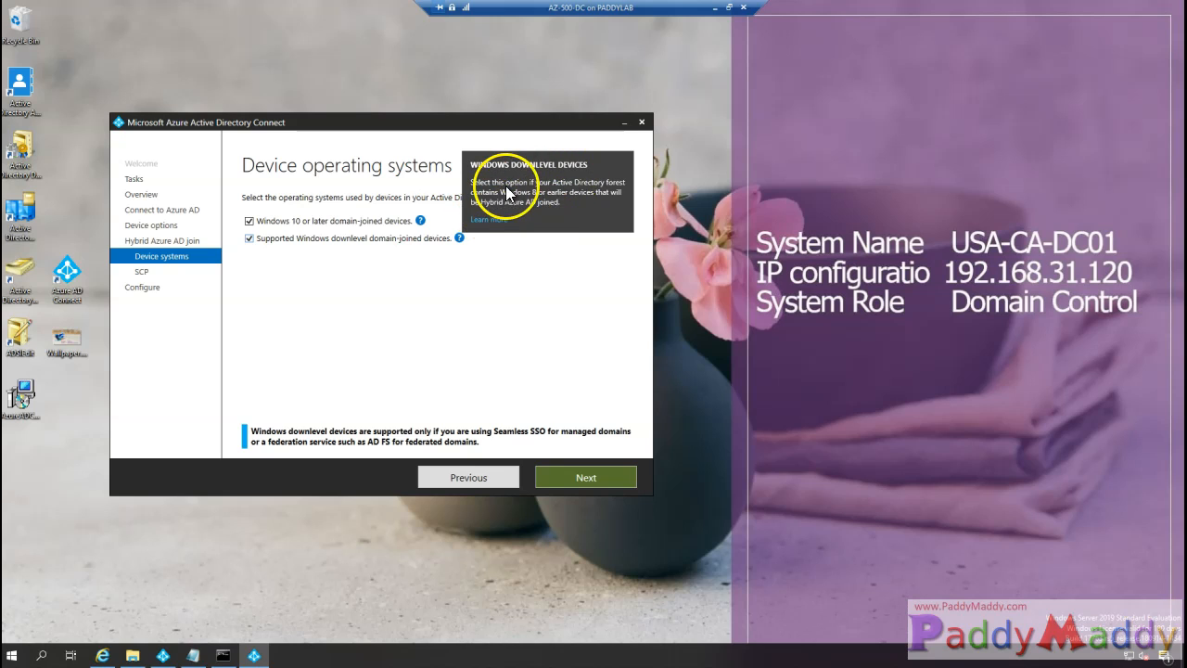
{"action": "left_click", "coordinate": [249, 240]}
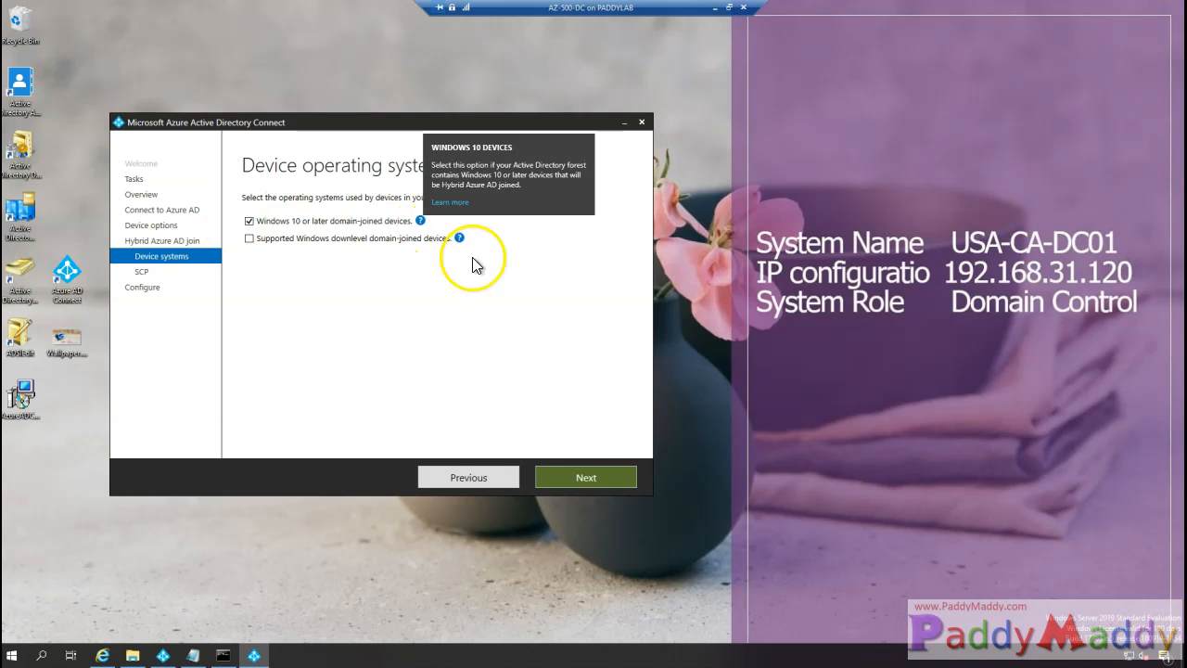
{"action": "left_click", "coordinate": [589, 480]}
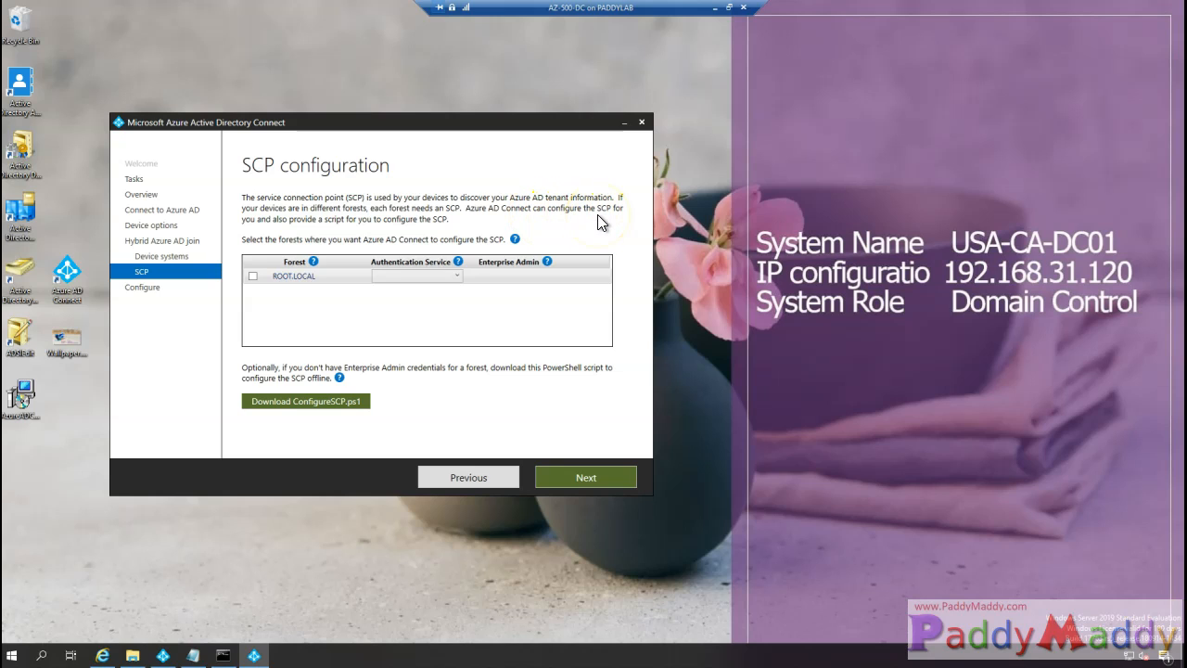
- Give ROOT.LOCAL Azure Active Directory authentication with enterprise admin credentials, then go to Ready to configure
{"action": "left_click", "coordinate": [252, 275]}
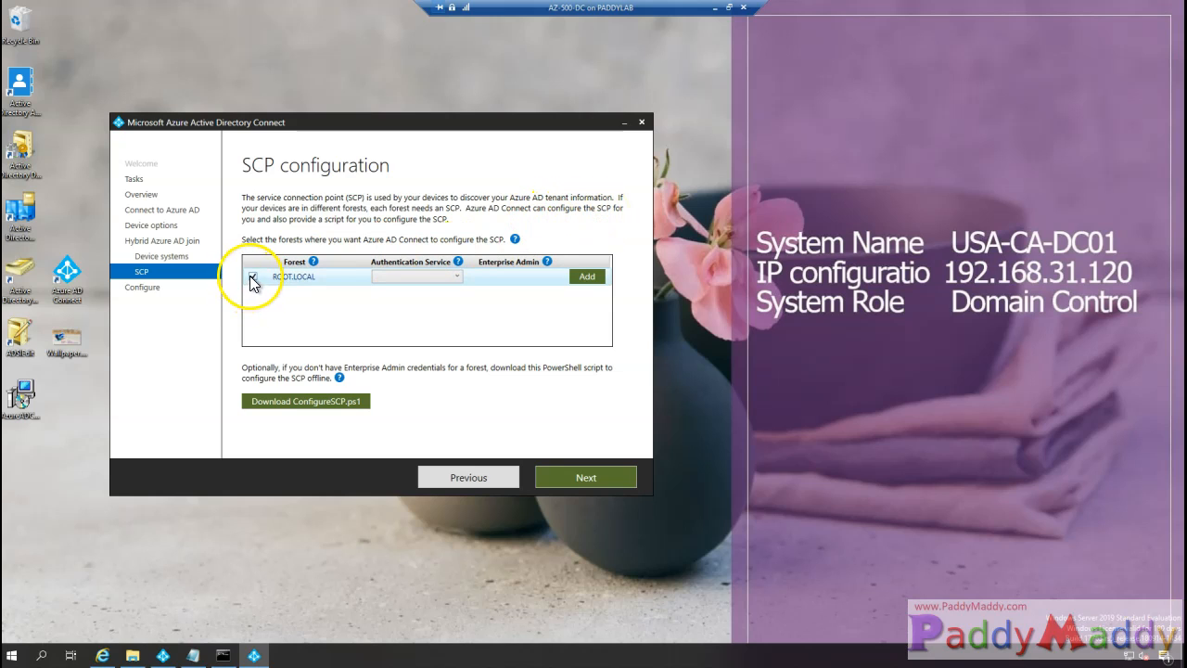
{"action": "left_click", "coordinate": [419, 276]}
{"action": "left_click", "coordinate": [427, 291]}
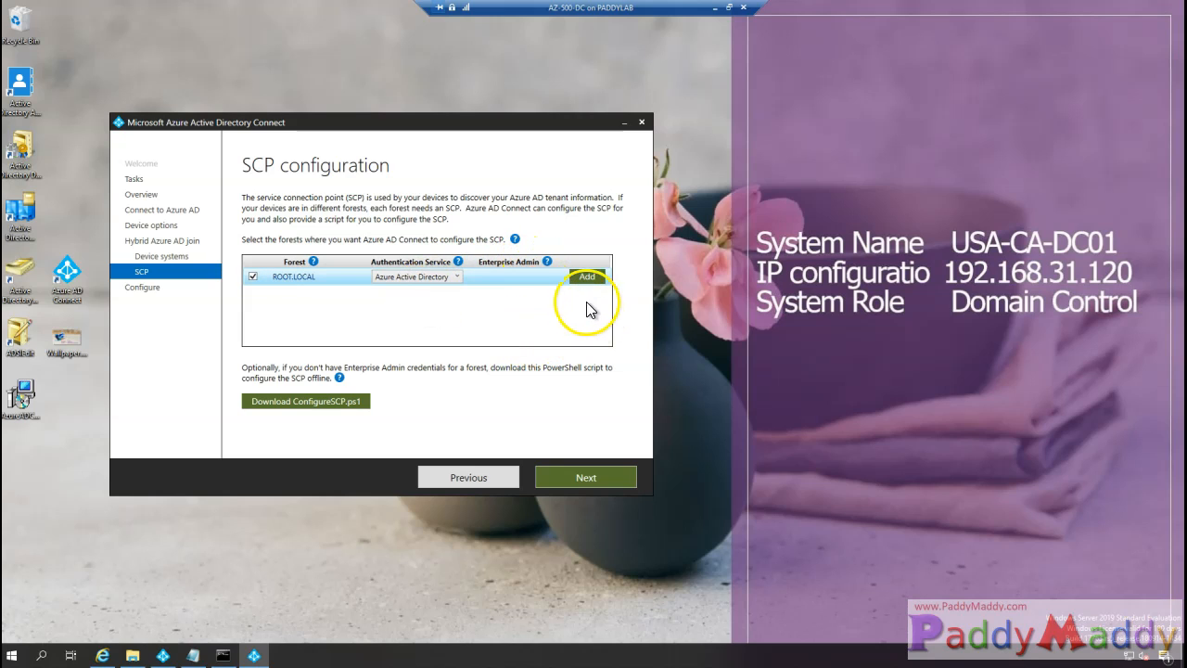
{"action": "left_click", "coordinate": [587, 276]}
{"action": "type", "text": "administrato"}
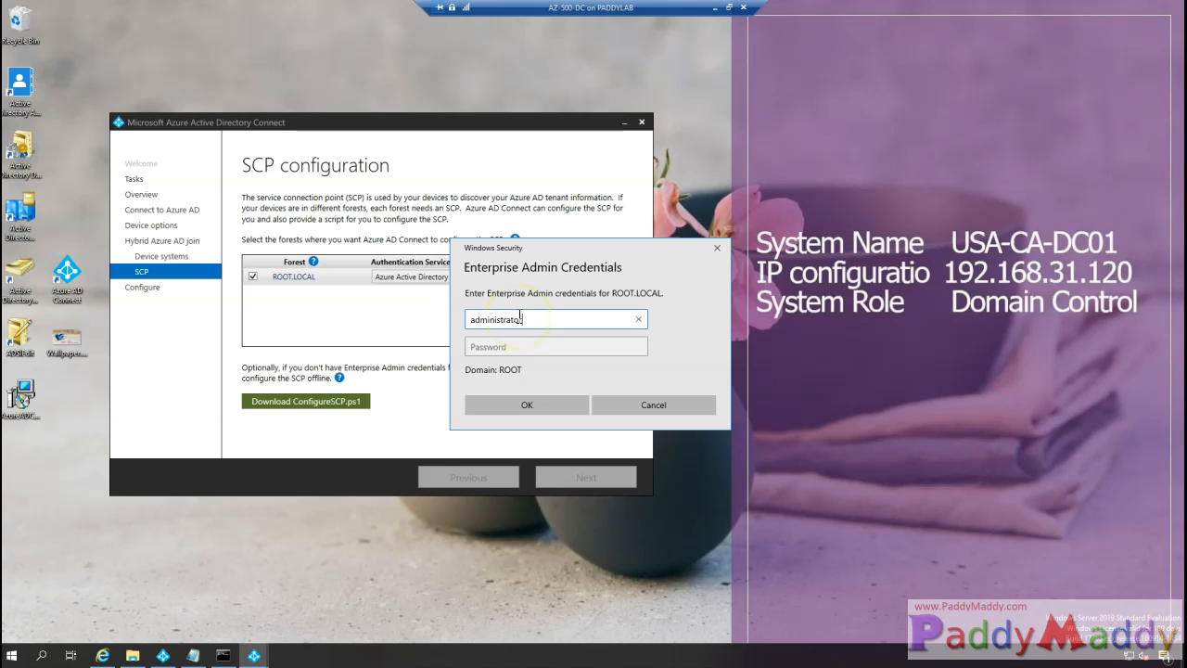
{"action": "key", "text": "Tab"}
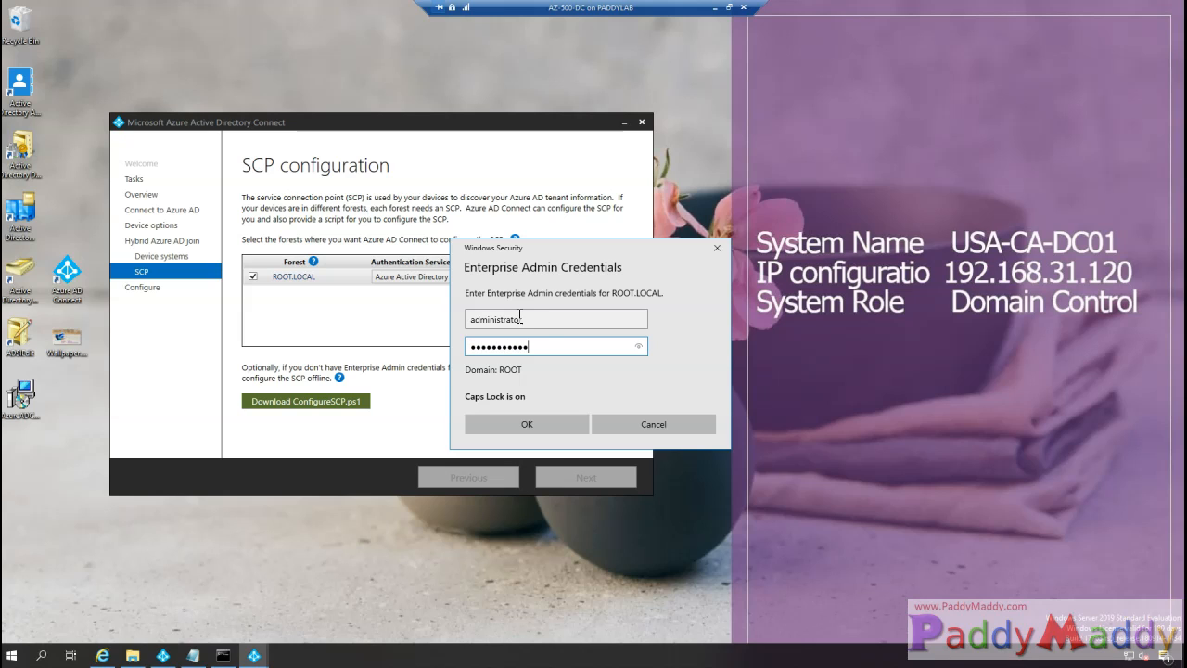
{"action": "left_click", "coordinate": [521, 424]}
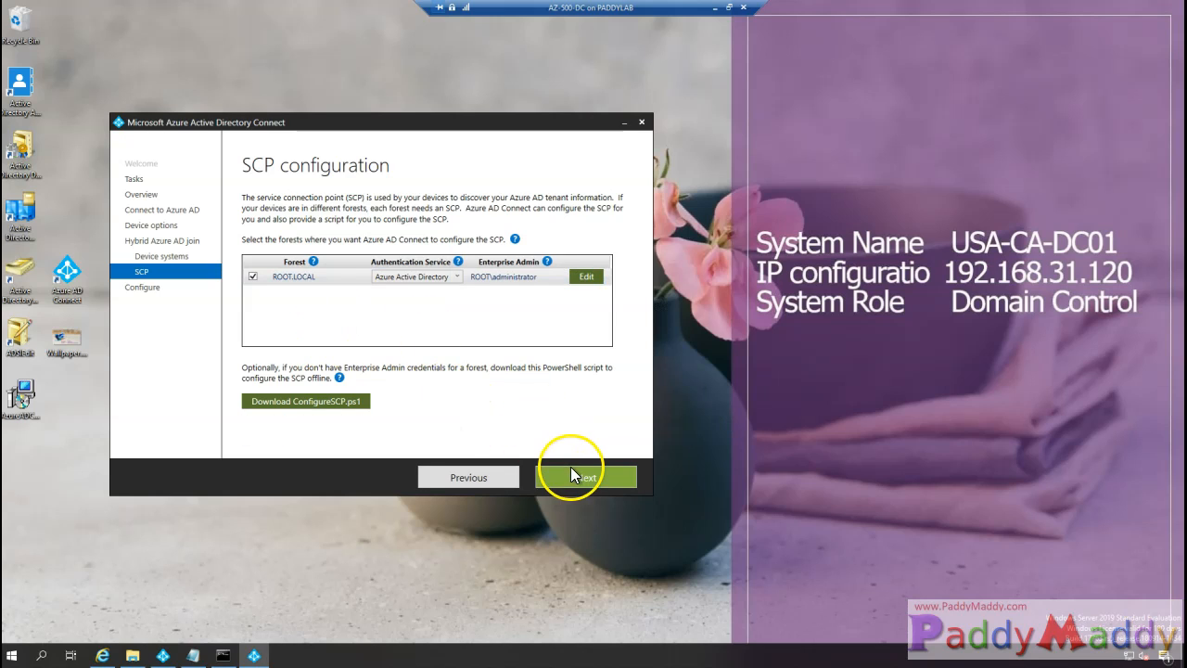
{"action": "left_click", "coordinate": [582, 476]}
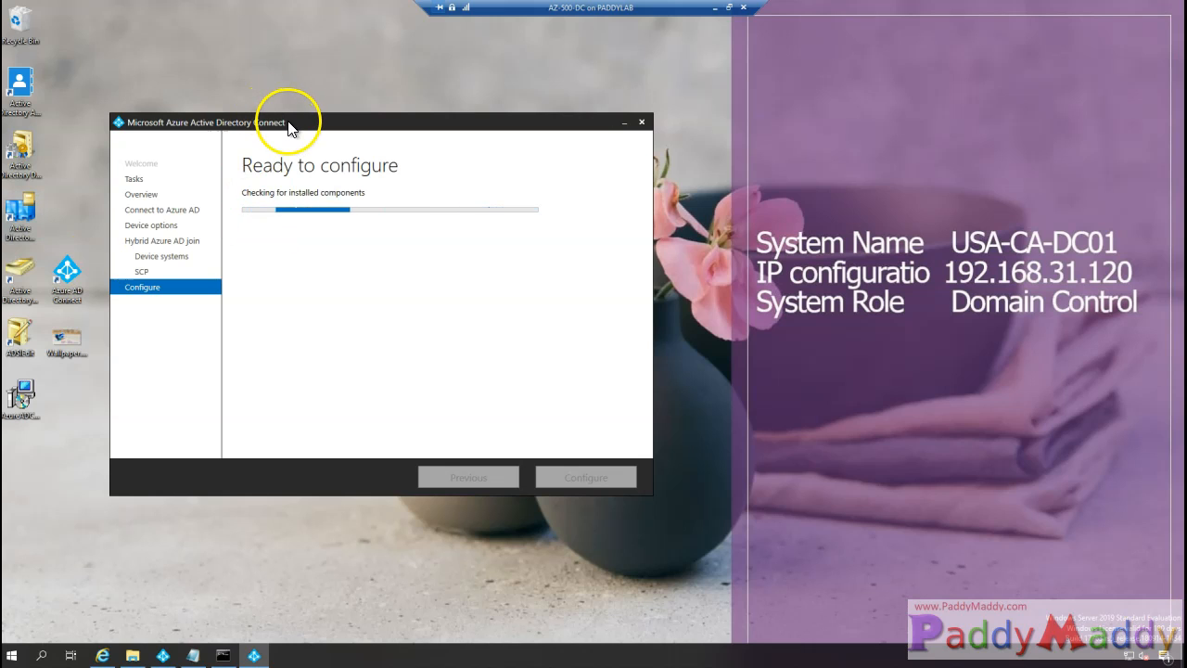
- Run the configuration to completion, then follow the Learn more link to the hybrid join docs
{"action": "left_click_drag", "start_coordinate": [286, 120], "coordinate": [281, 101]}
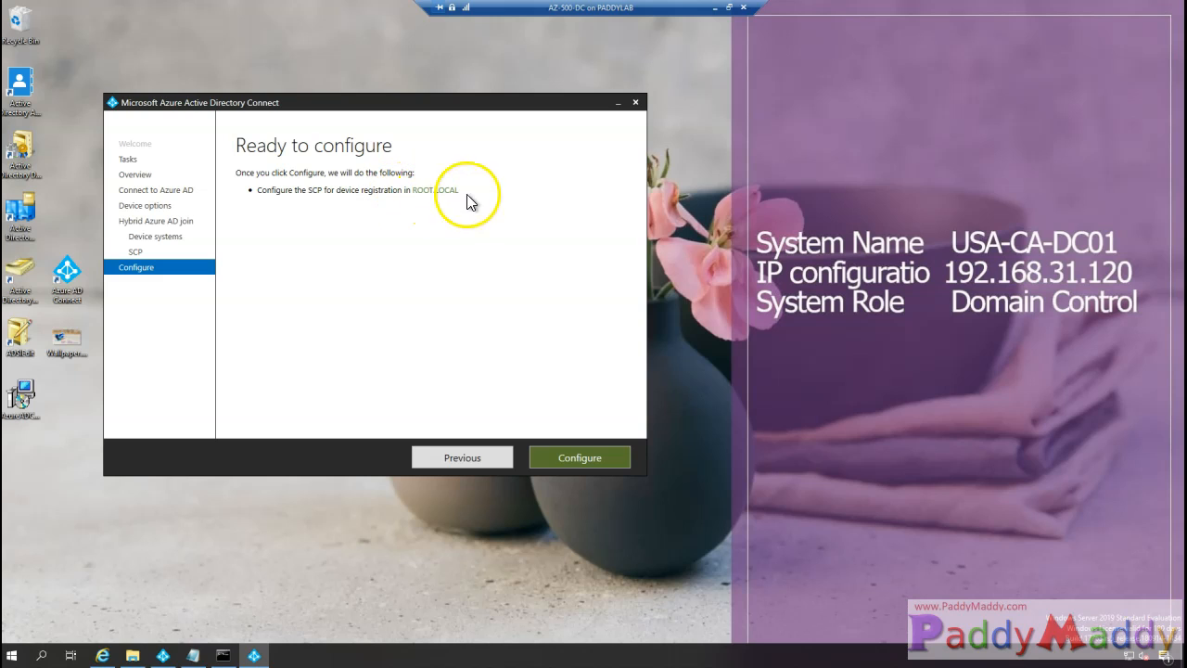
{"action": "left_click", "coordinate": [590, 456]}
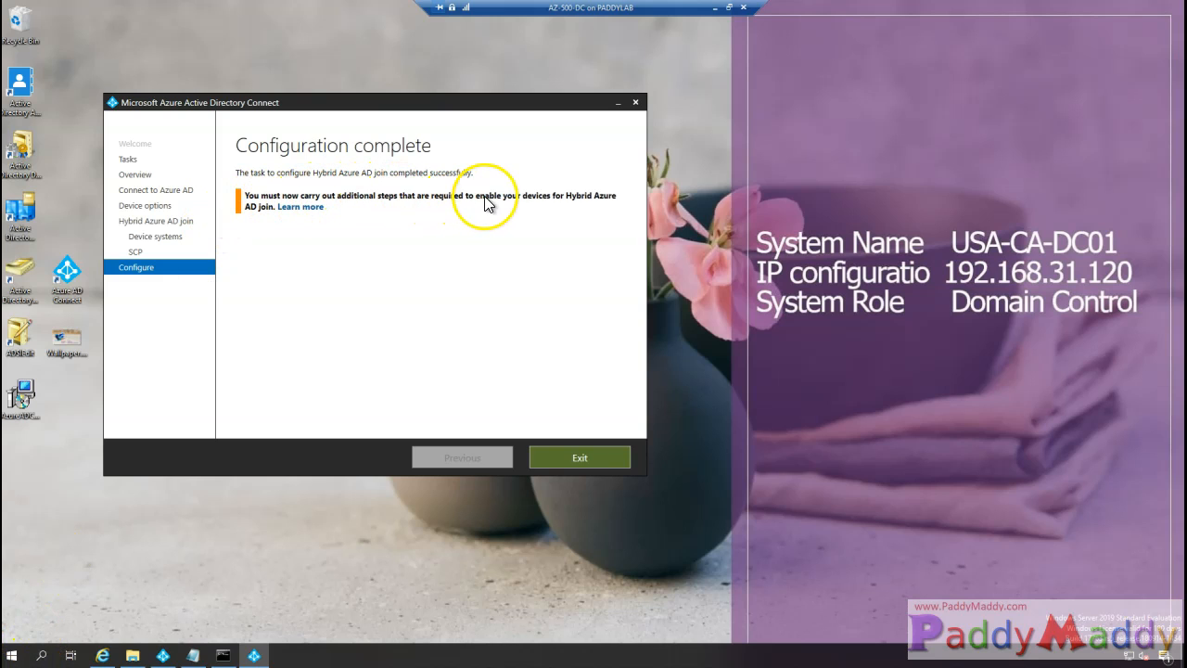
{"action": "left_click", "coordinate": [302, 208]}
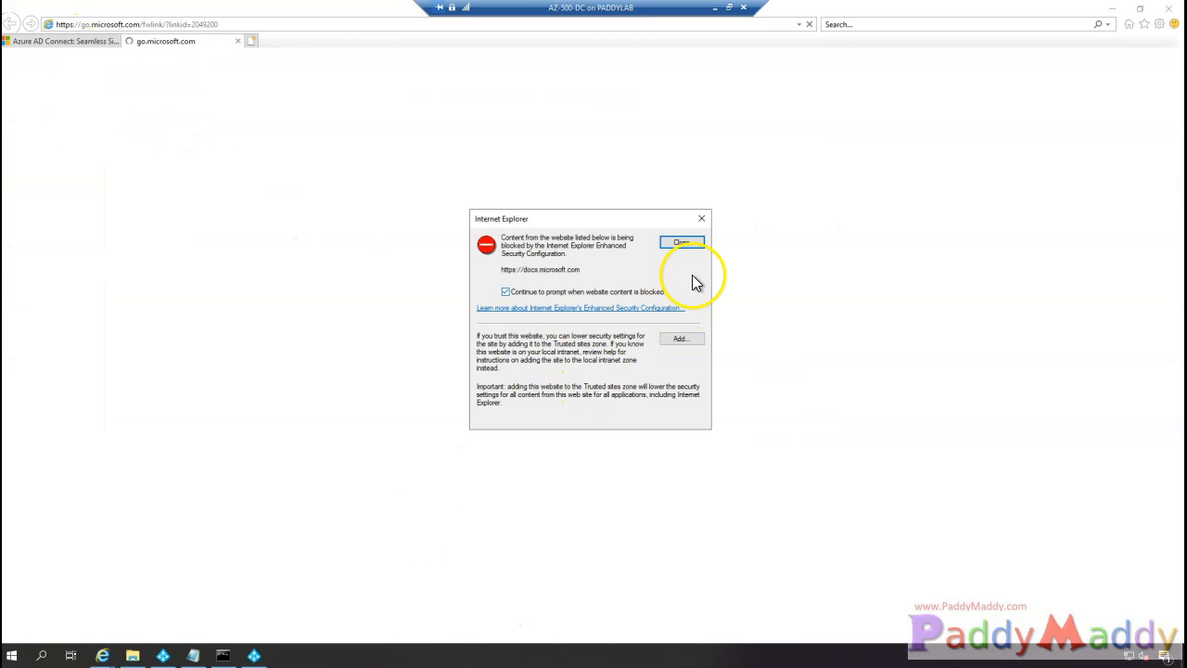
- Dismiss the blocked-content warning and highlight the two intranet-zone URLs in the hybrid join docs
{"action": "left_click", "coordinate": [700, 247]}
{"action": "scroll", "coordinate": [662, 398], "scroll_direction": "down", "scroll_amount": 15}
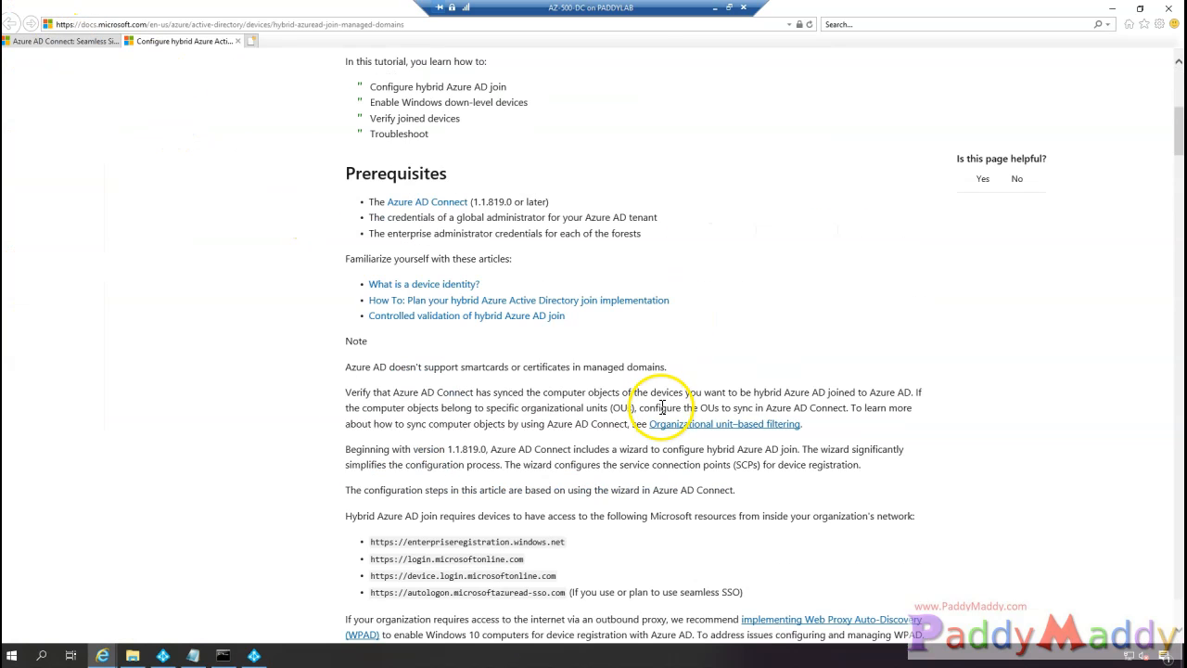
{"action": "scroll", "coordinate": [660, 406], "scroll_direction": "down", "scroll_amount": 20}
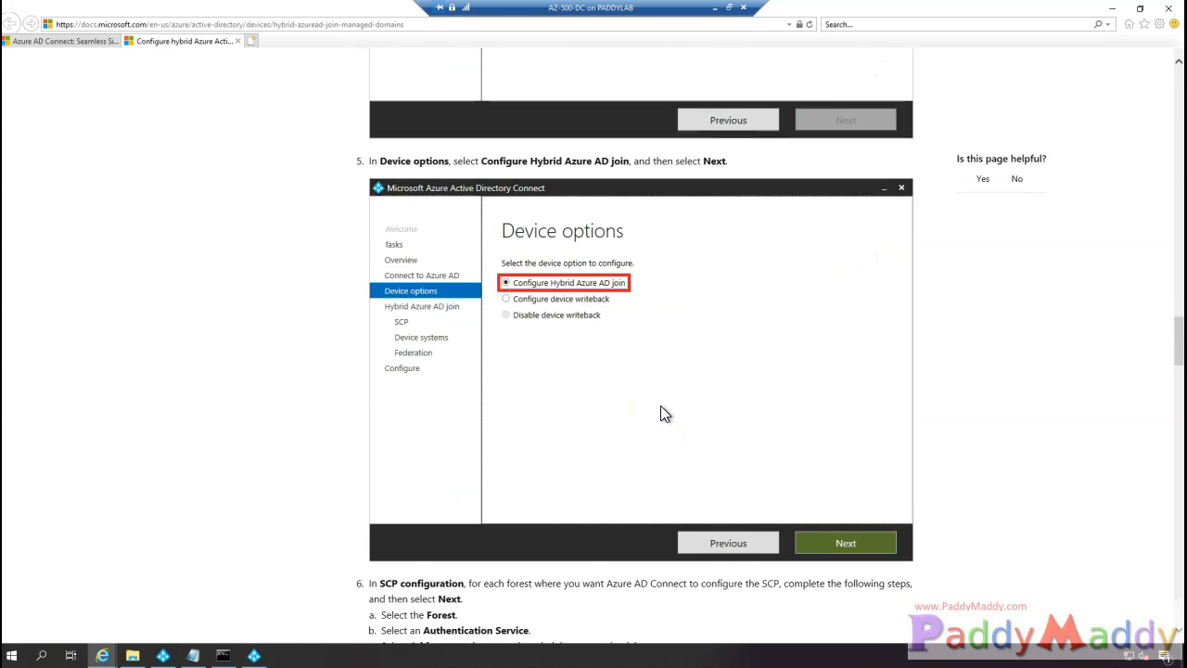
{"action": "scroll", "coordinate": [660, 405], "scroll_direction": "down", "scroll_amount": 12}
{"action": "scroll", "coordinate": [660, 405], "scroll_direction": "up", "scroll_amount": 8}
{"action": "scroll", "coordinate": [660, 405], "scroll_direction": "down", "scroll_amount": 1}
{"action": "scroll", "coordinate": [646, 399], "scroll_direction": "up", "scroll_amount": 1}
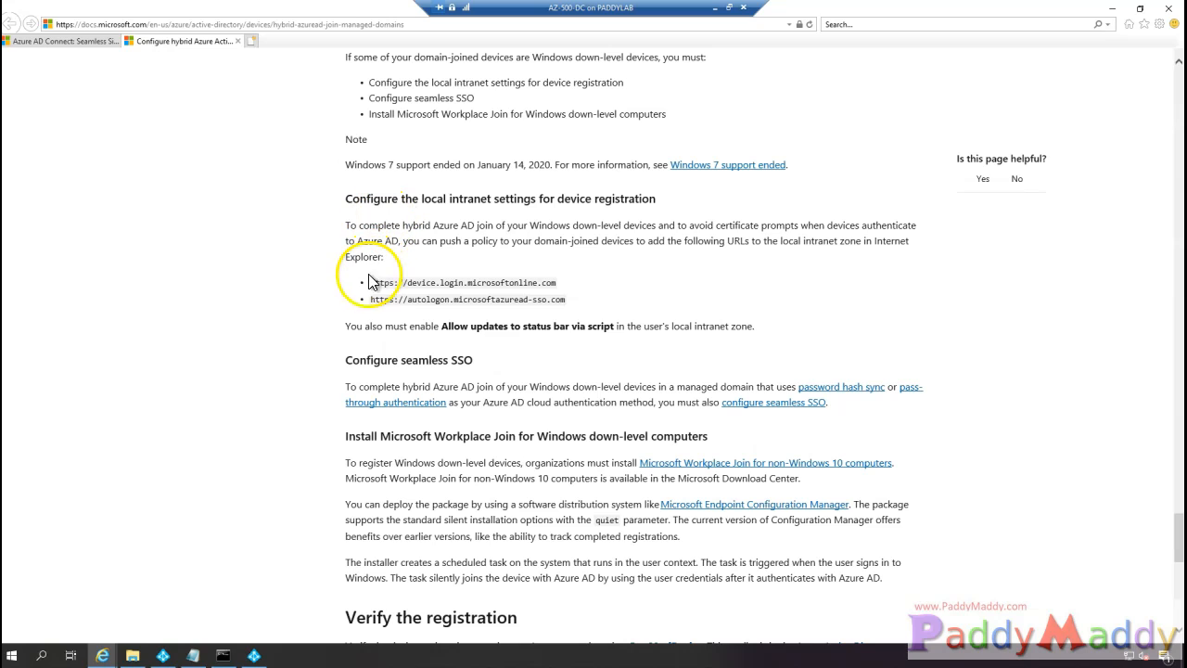
{"action": "left_click_drag", "start_coordinate": [556, 290], "coordinate": [571, 309]}
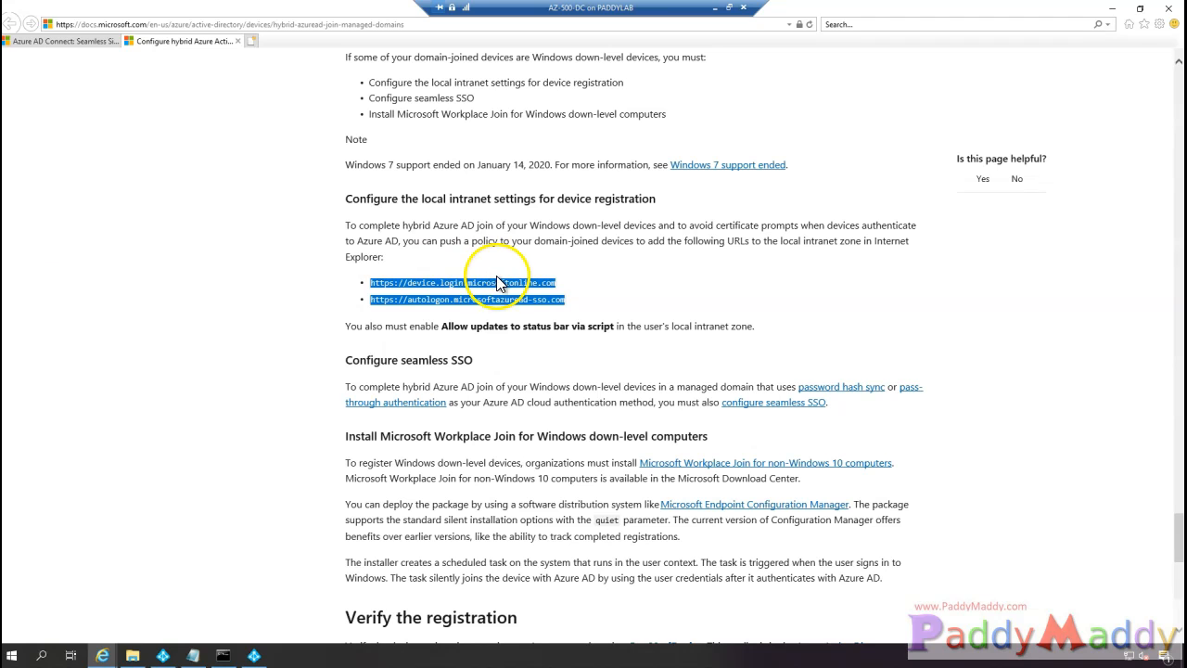
- Scroll back up to the wizard screenshots, then select the GPO-SSO policy in Group Policy Management
{"action": "left_click", "coordinate": [576, 345]}
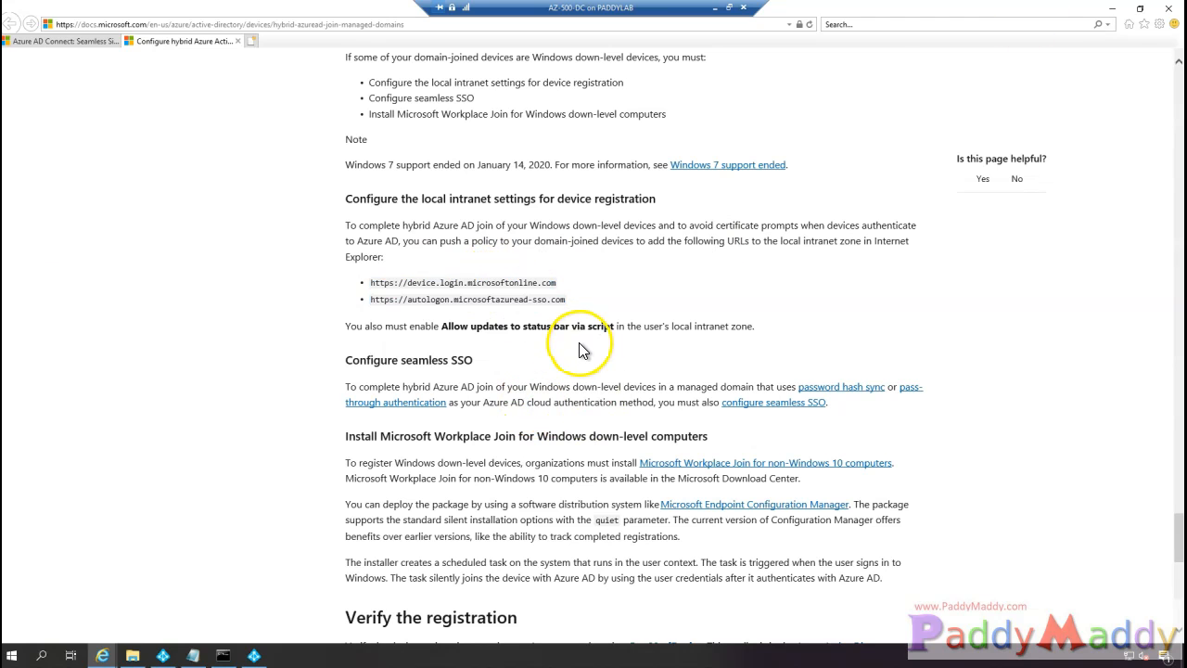
{"action": "scroll", "coordinate": [581, 357], "scroll_direction": "up", "scroll_amount": 10}
{"action": "scroll", "coordinate": [589, 372], "scroll_direction": "up", "scroll_amount": 6}
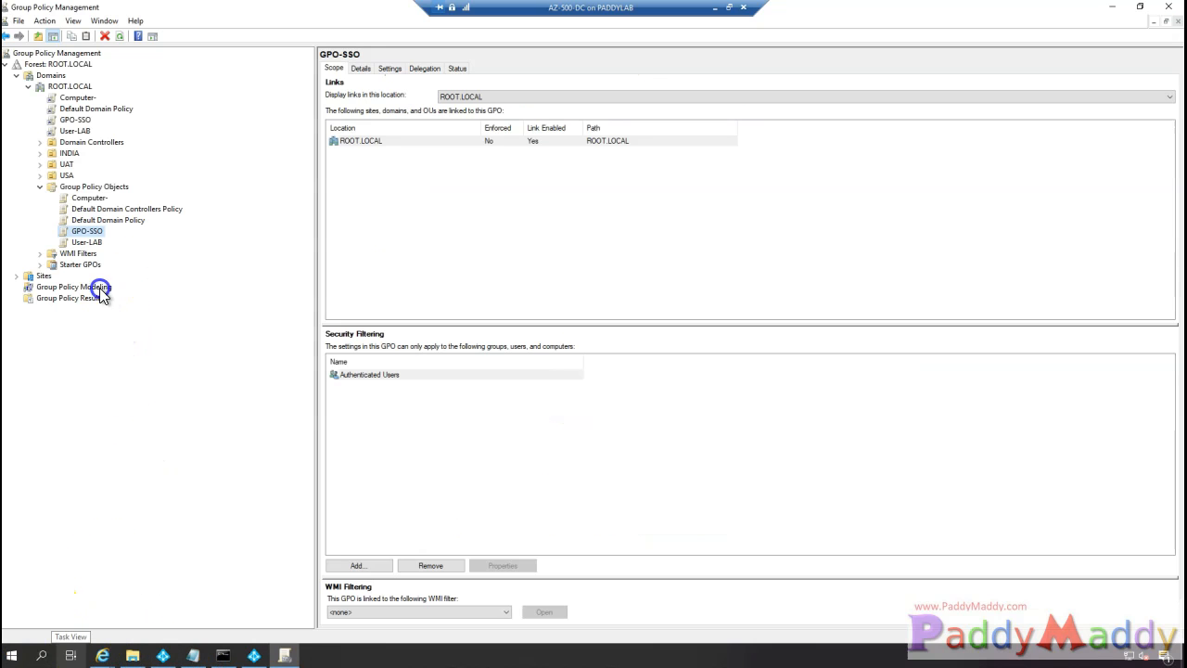
{"action": "left_click", "coordinate": [86, 233]}
- Show GPO-SSO's settings report, trust about:security_mmc.exe, and expand the Internet Explorer Security Page section
{"action": "left_click", "coordinate": [362, 70]}
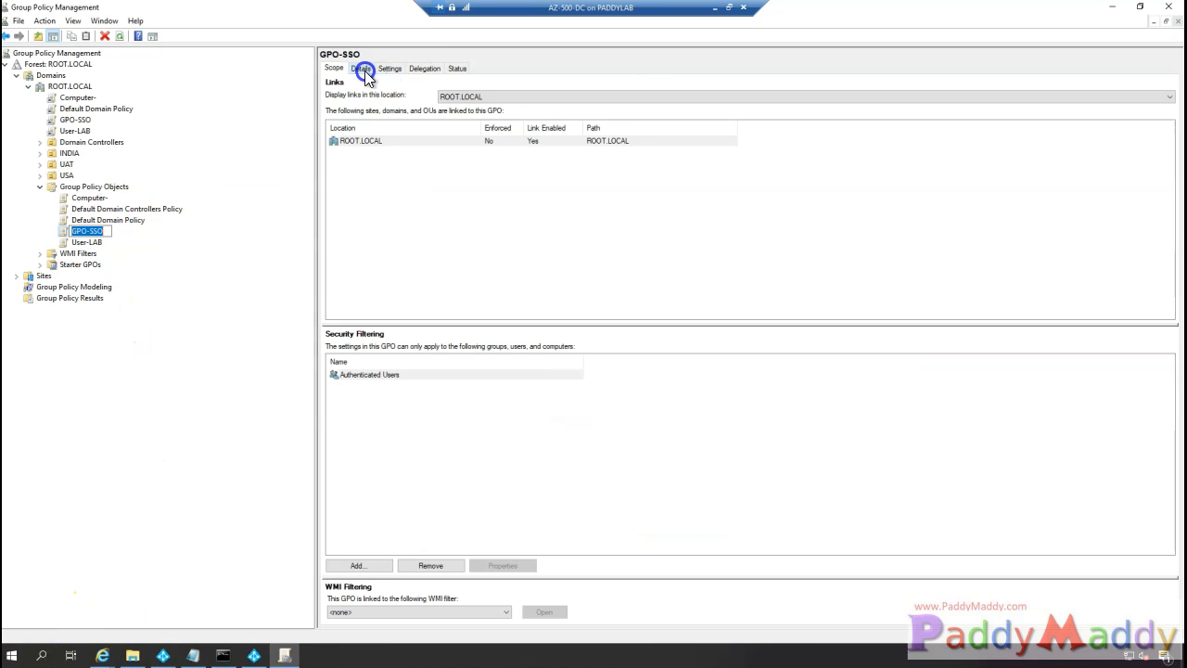
{"action": "left_click", "coordinate": [402, 66]}
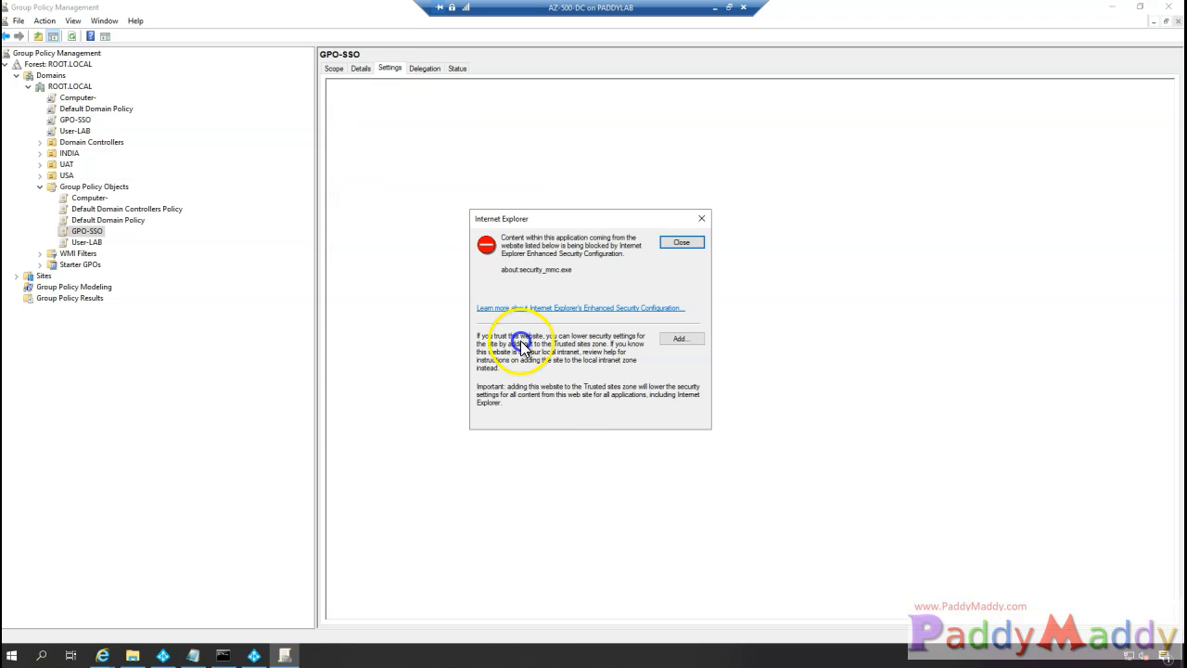
{"action": "left_click", "coordinate": [679, 336]}
{"action": "left_click", "coordinate": [672, 295]}
{"action": "left_click", "coordinate": [667, 409]}
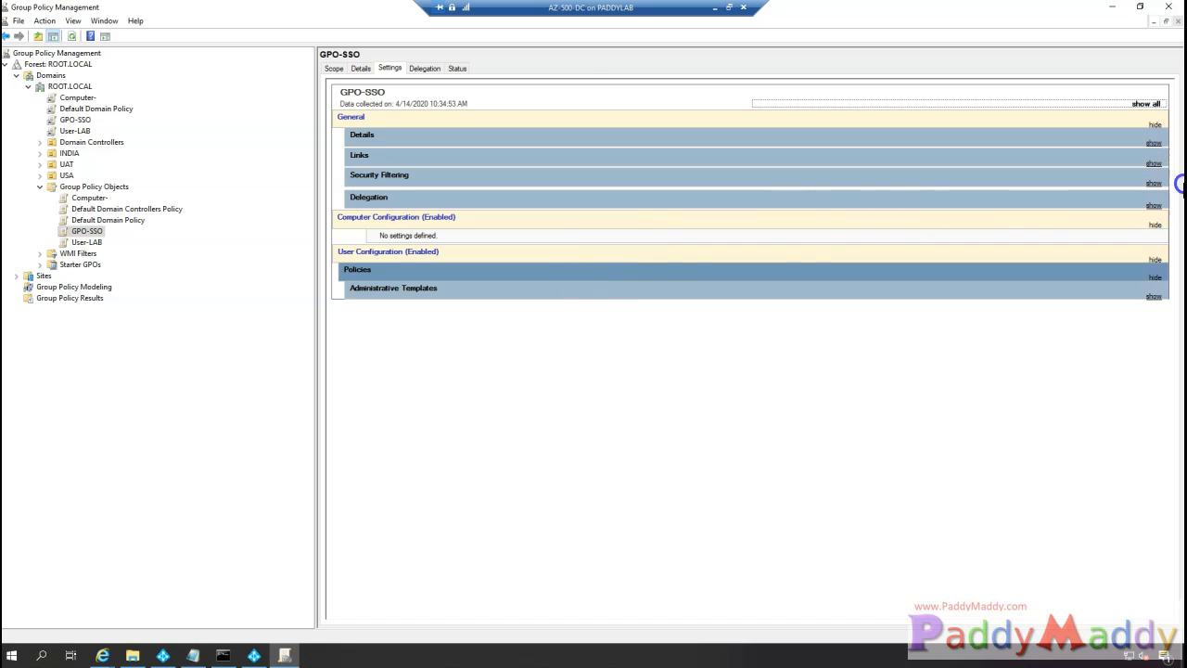
{"action": "left_click", "coordinate": [1156, 300]}
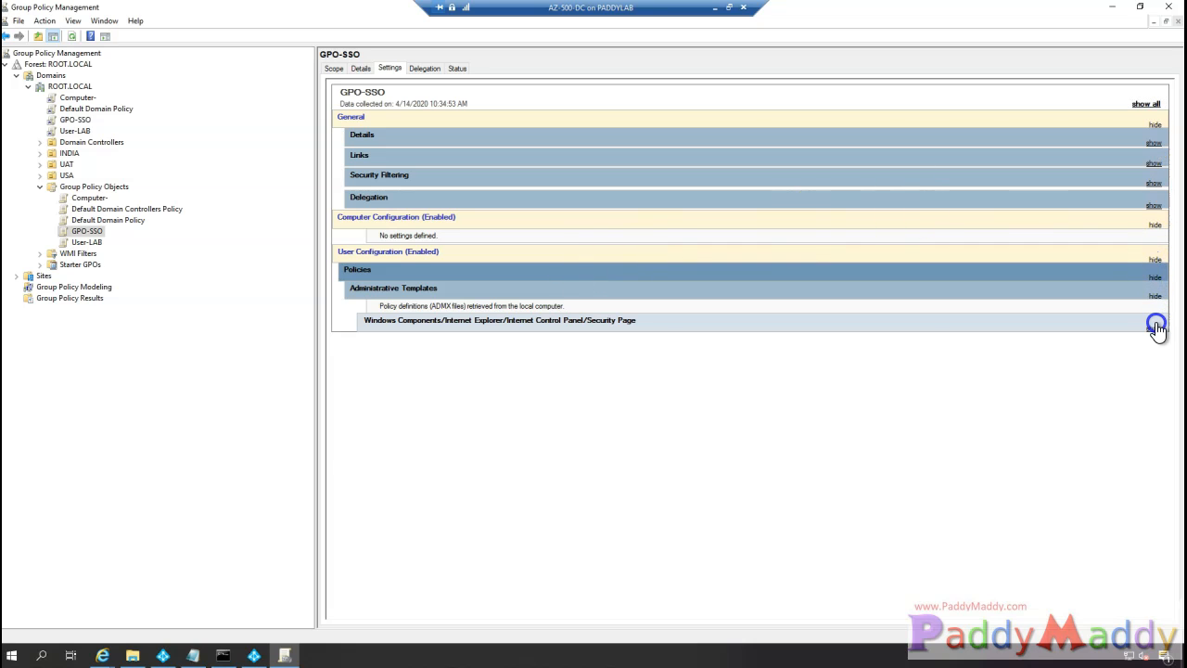
{"action": "left_click", "coordinate": [1155, 327]}
- Compare the Site to Zone Assignment List URLs against the four required endpoint URLs in Notepad
{"action": "left_click_drag", "start_coordinate": [408, 387], "coordinate": [722, 452]}
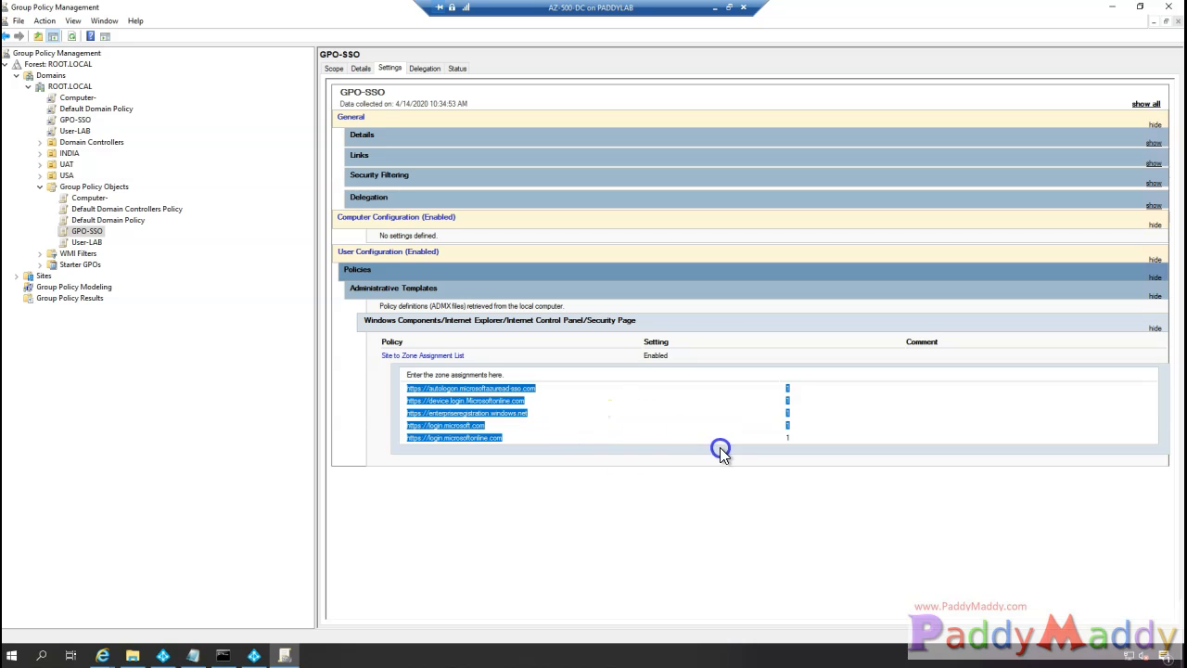
{"action": "left_click", "coordinate": [193, 655]}
{"action": "left_click_drag", "start_coordinate": [489, 338], "coordinate": [735, 458]}
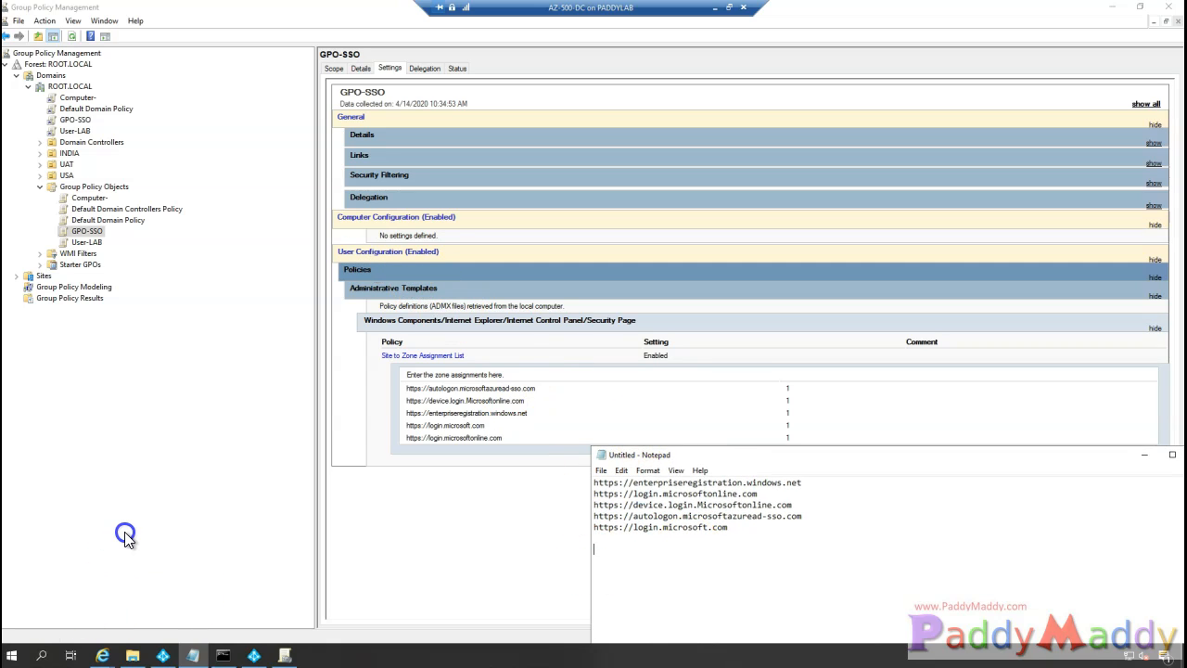
{"action": "mouse_move", "coordinate": [359, 364]}
{"action": "left_mouse_down"}
{"action": "mouse_move", "coordinate": [410, 368]}
{"action": "mouse_move", "coordinate": [444, 328]}
{"action": "mouse_move", "coordinate": [350, 354]}
{"action": "left_mouse_up"}
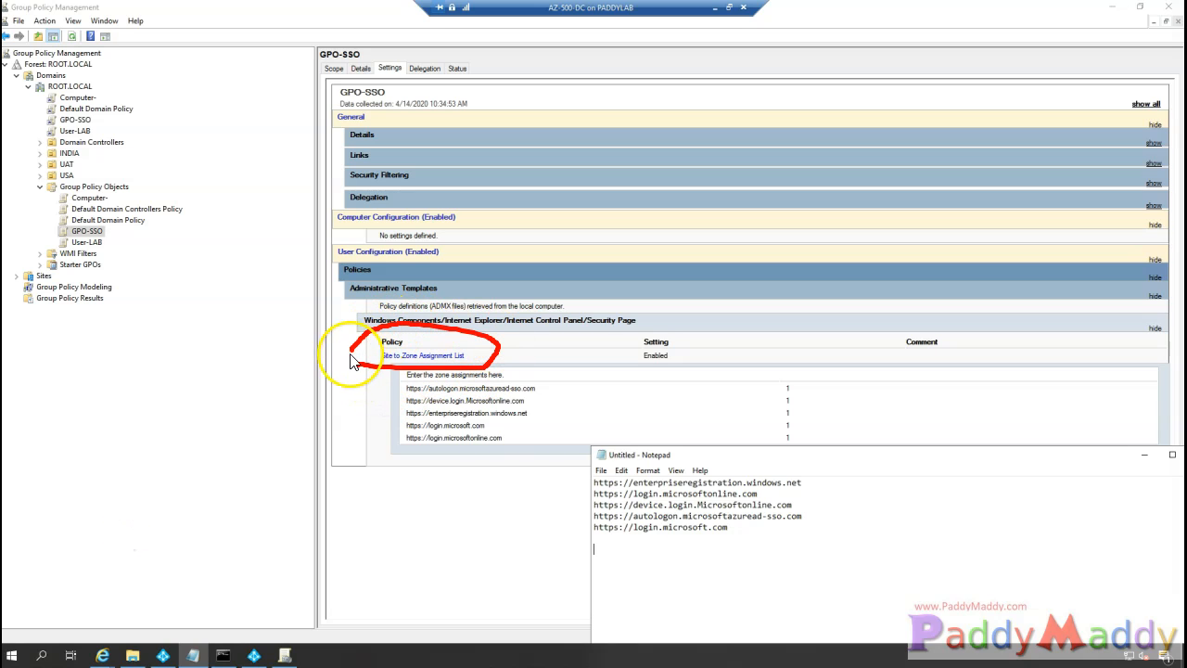
{"action": "mouse_move", "coordinate": [837, 517]}
{"action": "left_mouse_down"}
{"action": "mouse_move", "coordinate": [588, 423]}
{"action": "mouse_move", "coordinate": [858, 531]}
{"action": "left_mouse_up"}
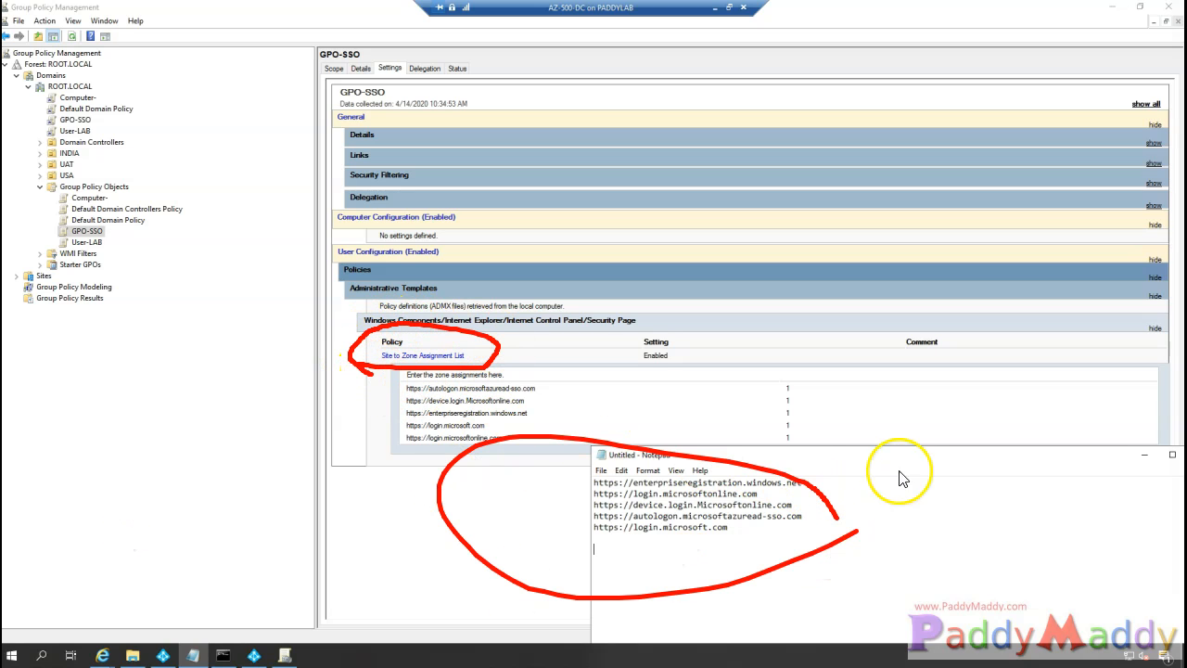
{"action": "left_click_drag", "start_coordinate": [880, 454], "coordinate": [839, 516]}
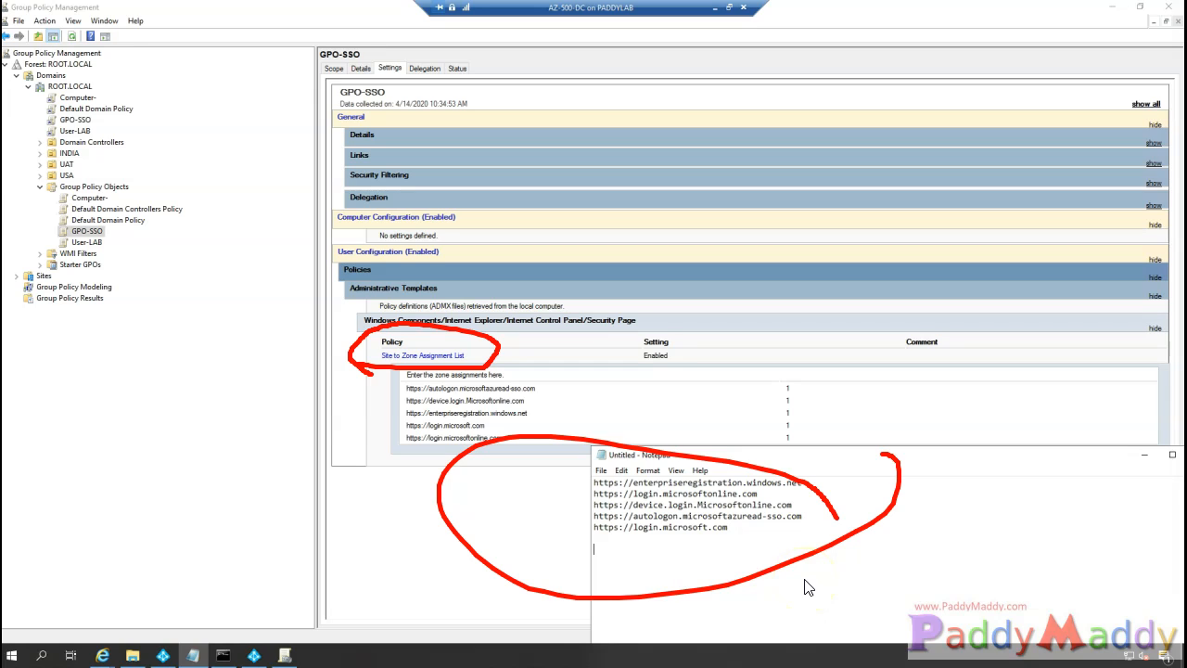
{"action": "left_click", "coordinate": [125, 536]}
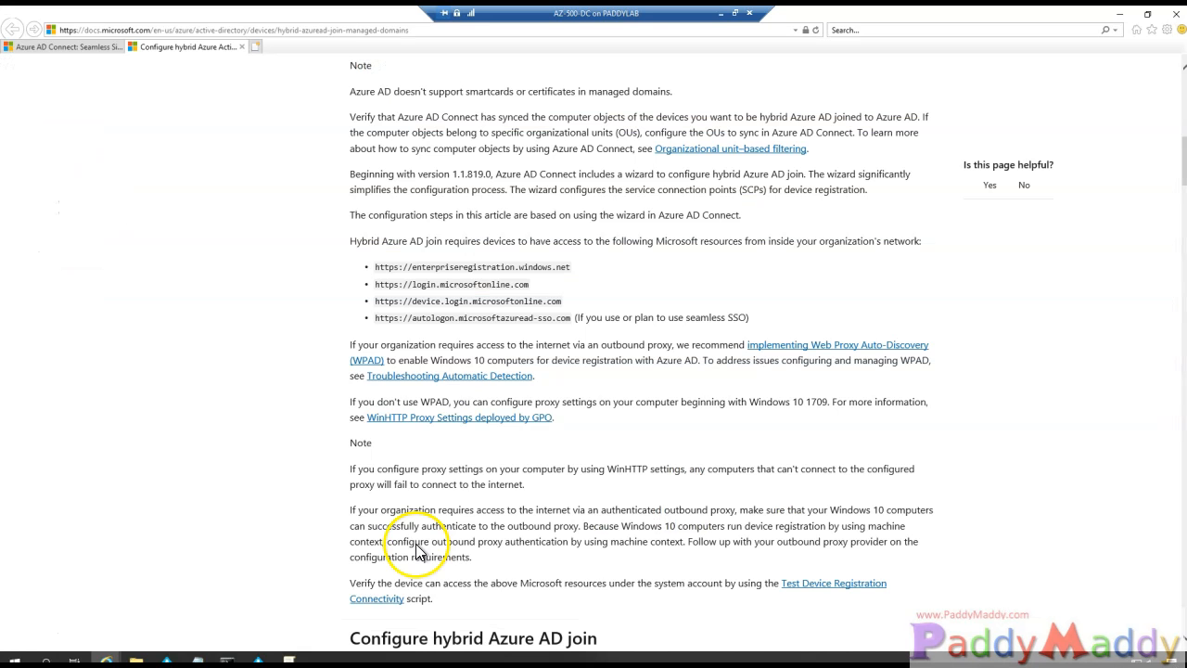
{"action": "left_click_drag", "start_coordinate": [376, 266], "coordinate": [609, 339]}
{"action": "left_click", "coordinate": [593, 345]}
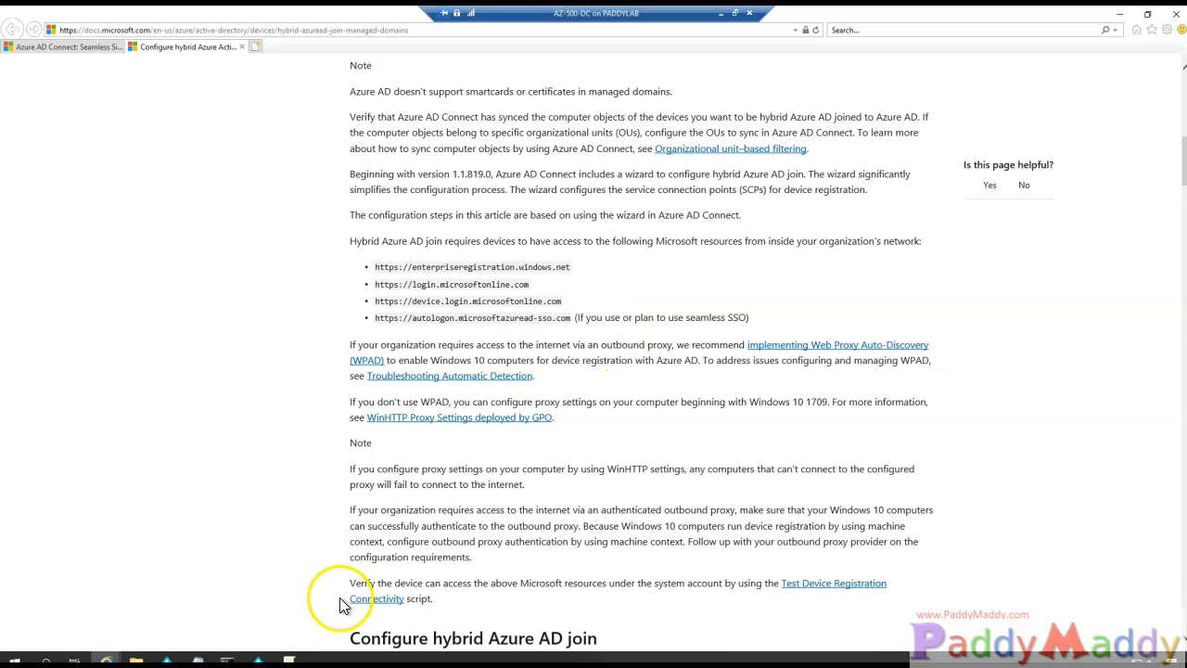
- Reselect the zone list entries in Group Policy Management, then minimize the console to reveal the docs
{"action": "left_click", "coordinate": [289, 659]}
{"action": "left_click_drag", "start_coordinate": [404, 380], "coordinate": [510, 443]}
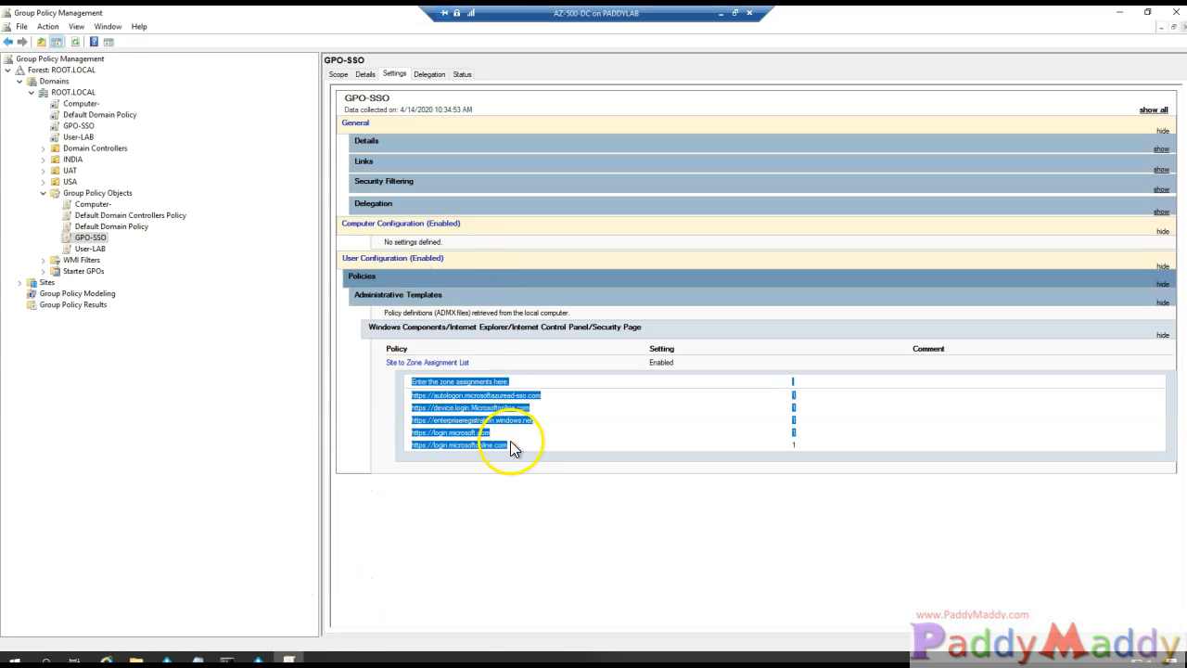
{"action": "left_click", "coordinate": [43, 182]}
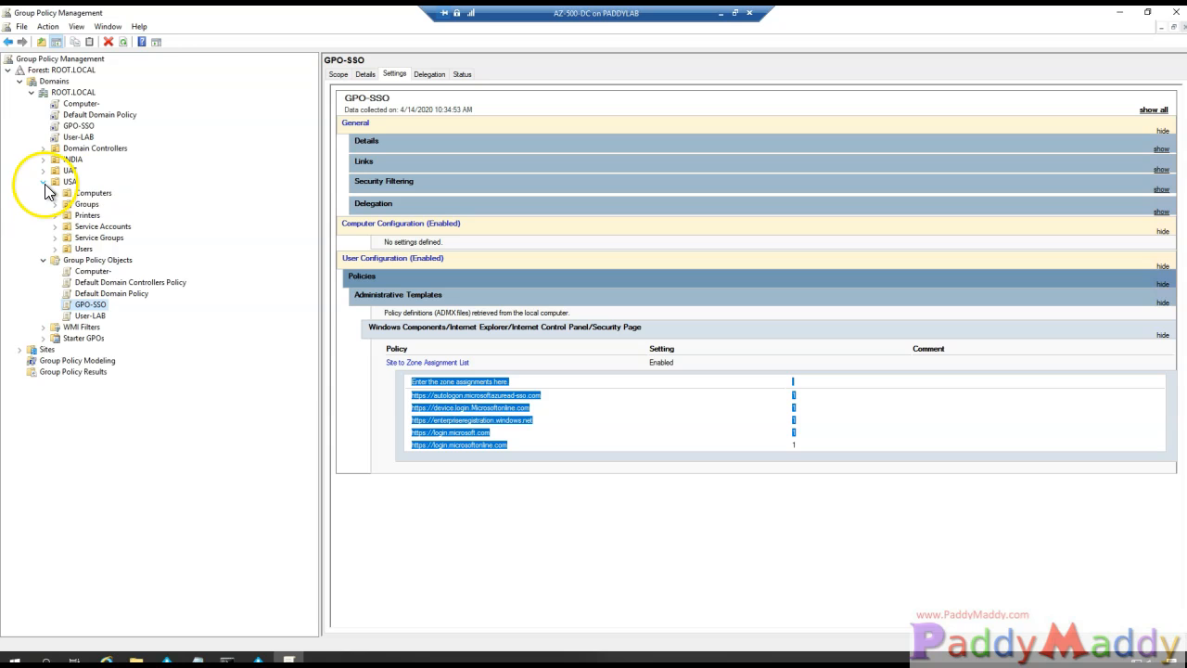
{"action": "left_click", "coordinate": [43, 182]}
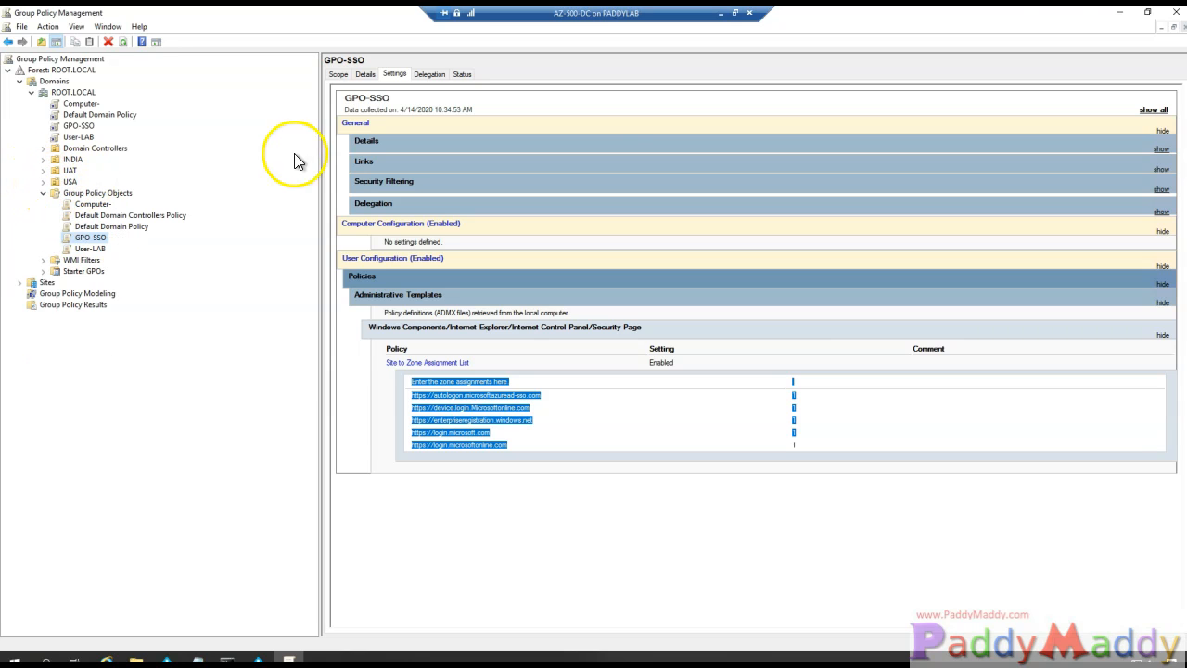
{"action": "left_click", "coordinate": [1120, 13]}
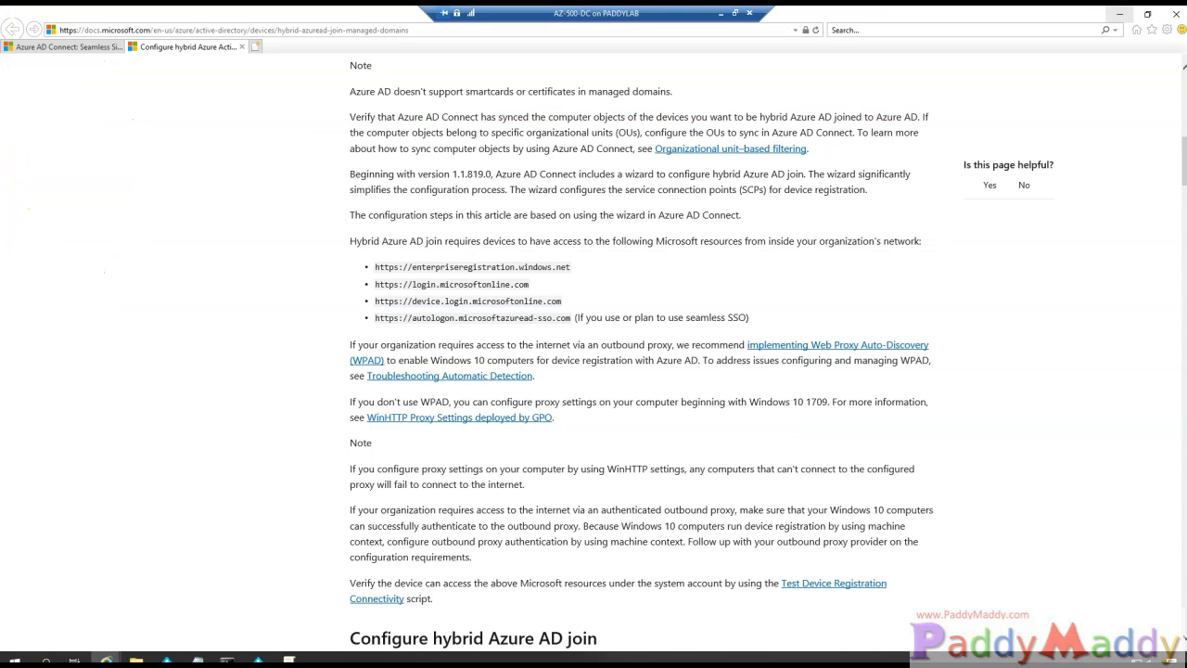
- Minimize the browser, exit the Azure AD Connect wizard, and expand Windows Administrative Tools in Start
{"action": "left_click", "coordinate": [1120, 14]}
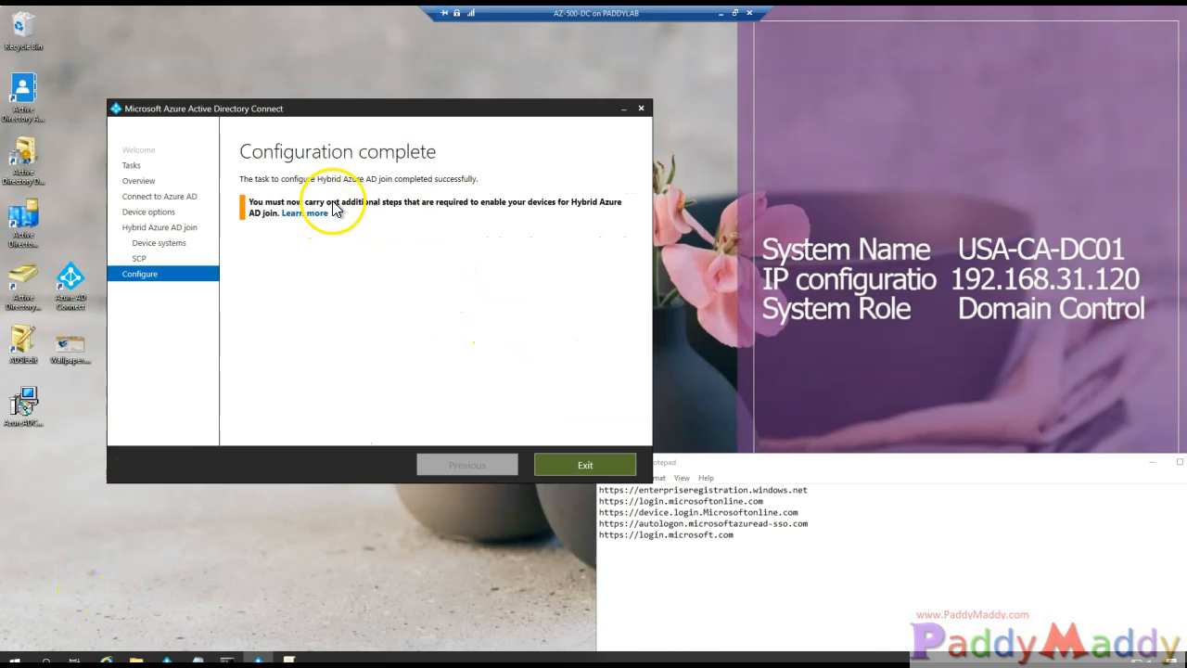
{"action": "left_click", "coordinate": [570, 462]}
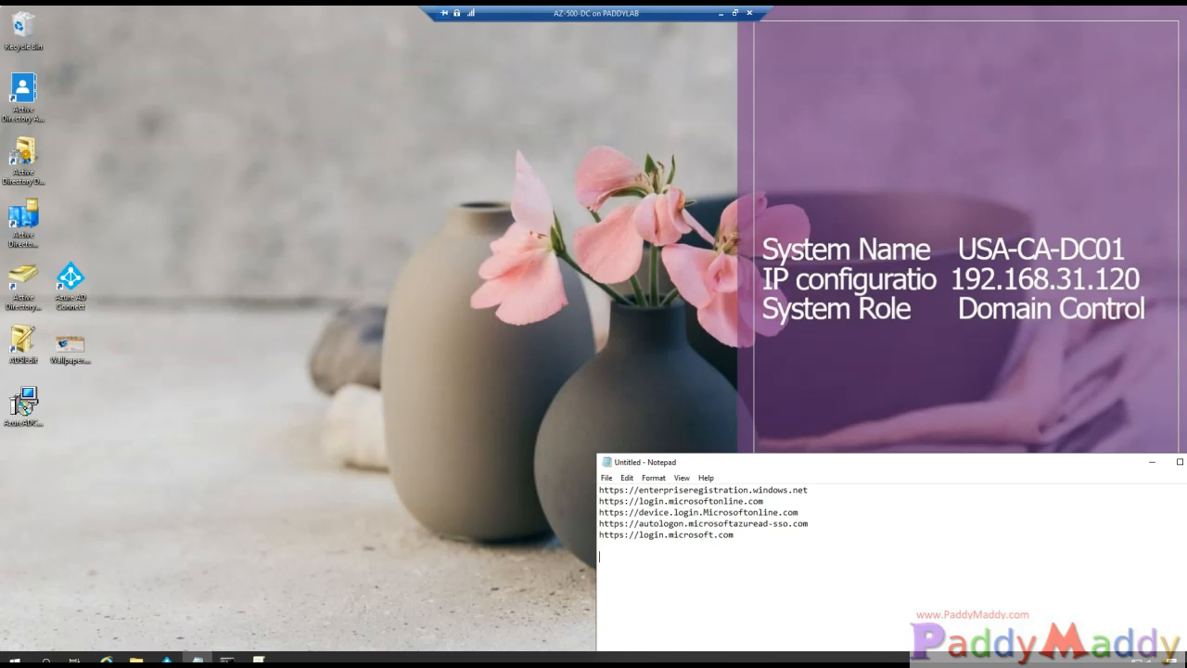
{"action": "left_click", "coordinate": [13, 660]}
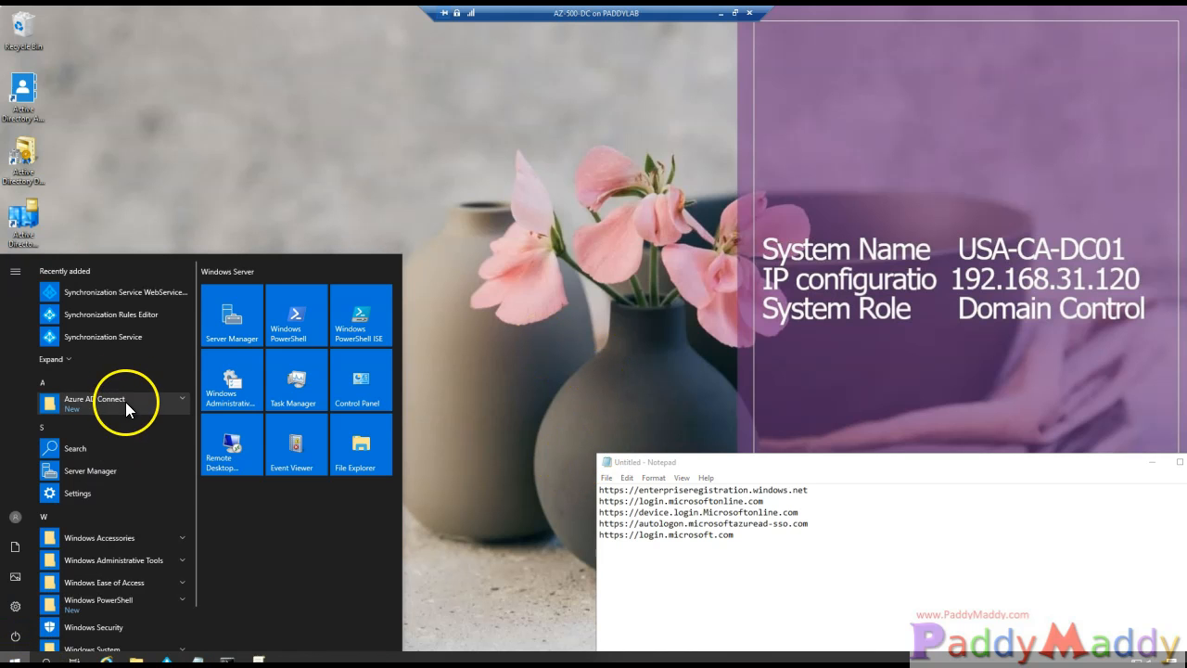
{"action": "scroll", "coordinate": [93, 547], "scroll_direction": "down", "scroll_amount": 1}
{"action": "left_click", "coordinate": [127, 510]}
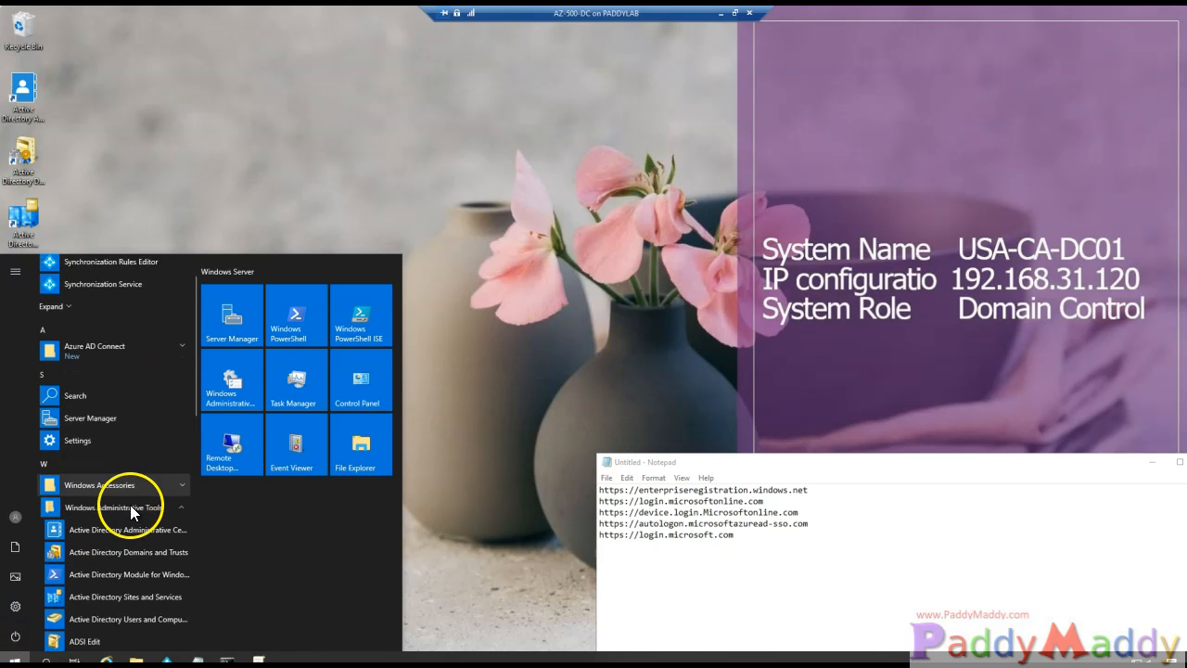
{"action": "scroll", "coordinate": [130, 504], "scroll_direction": "down", "scroll_amount": 5}
- Launch ADSI Edit and remove its Default naming context connection
{"action": "left_click", "coordinate": [104, 350]}
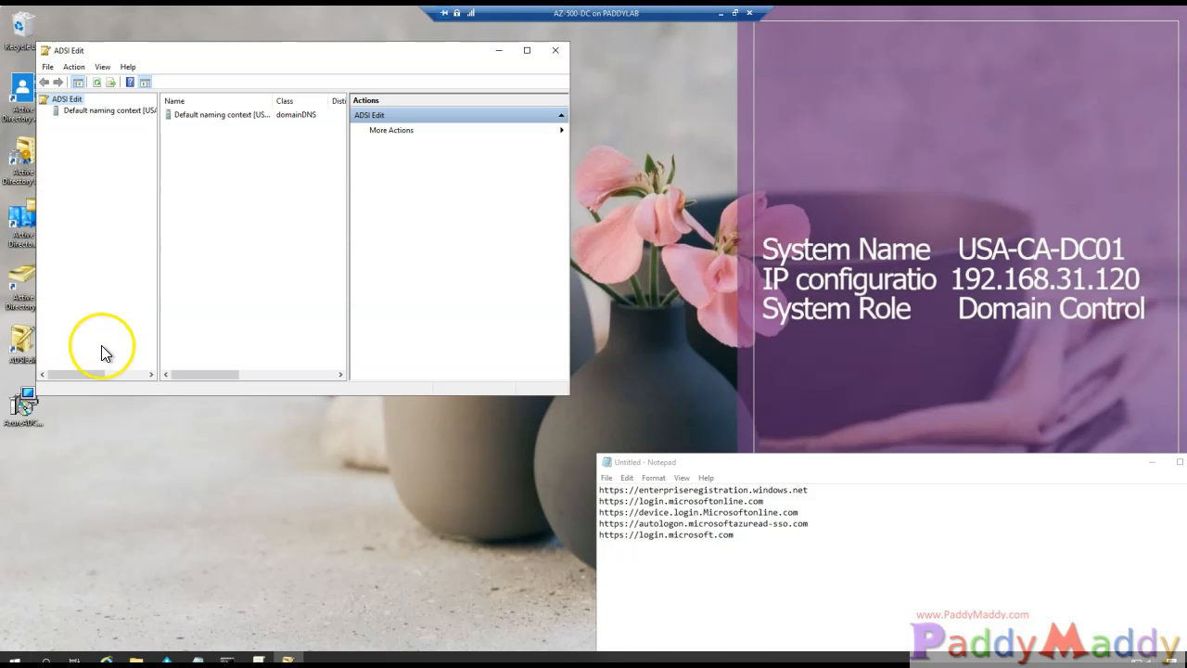
{"action": "right_click", "coordinate": [75, 109]}
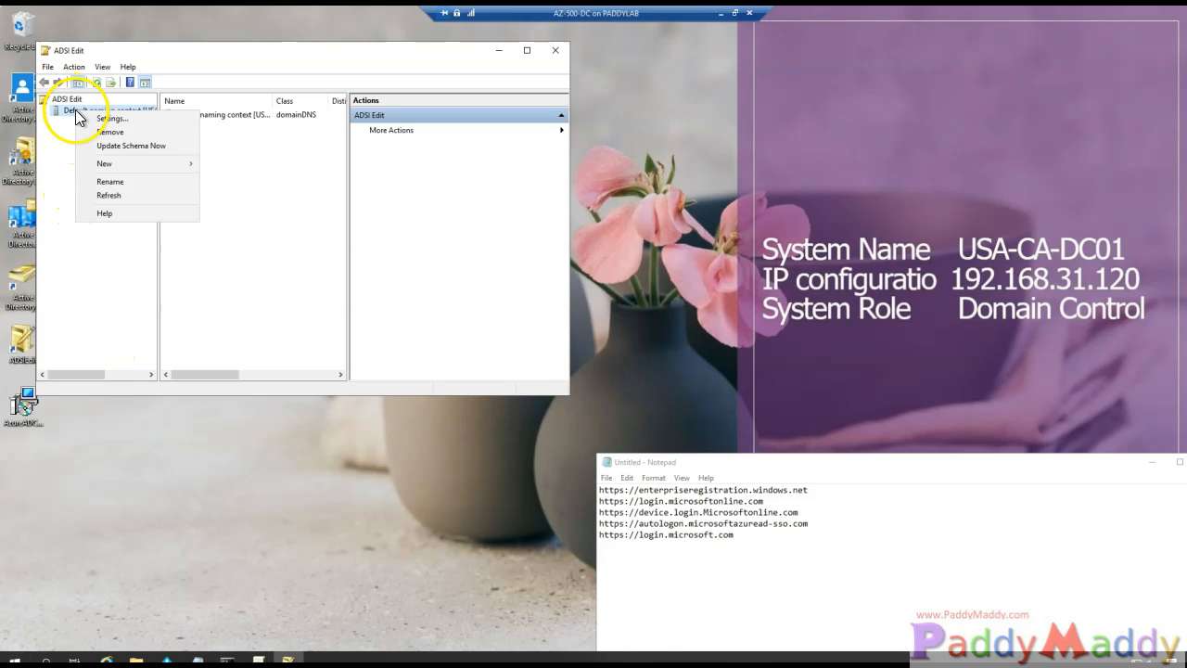
{"action": "left_click", "coordinate": [93, 132]}
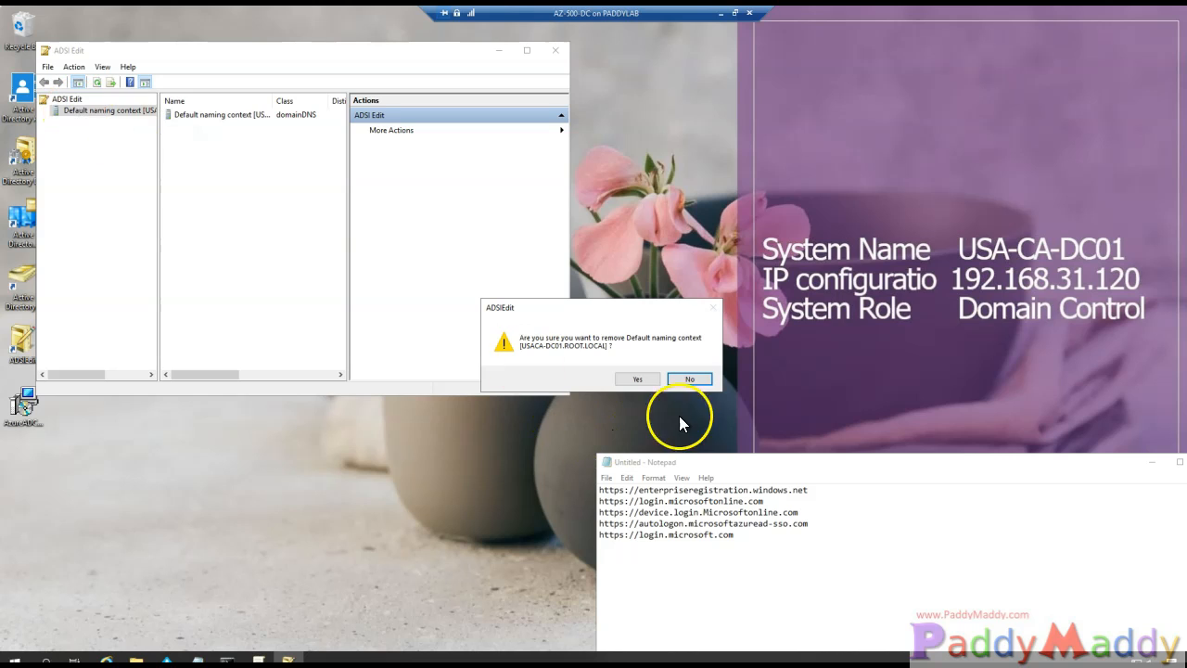
{"action": "left_click", "coordinate": [637, 378]}
- Connect ADSI Edit to the Configuration naming context and expand CN=Configuration,DC=ROOT,DC=LOCAL
{"action": "right_click", "coordinate": [65, 104]}
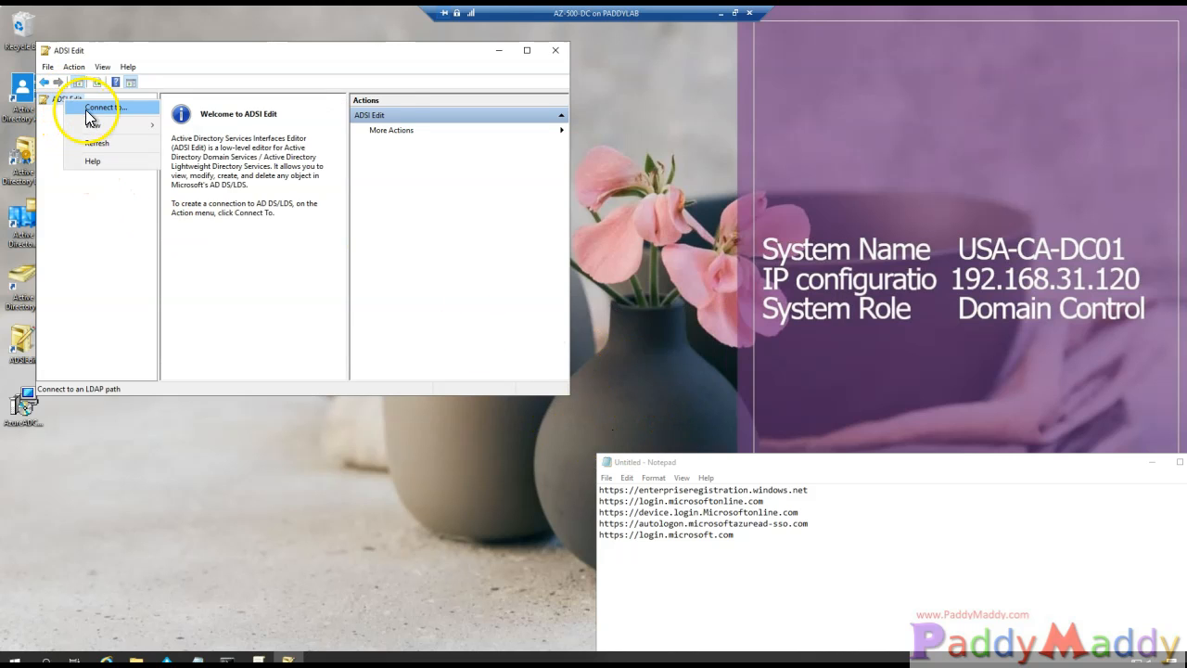
{"action": "left_click", "coordinate": [88, 109]}
{"action": "left_click", "coordinate": [259, 224]}
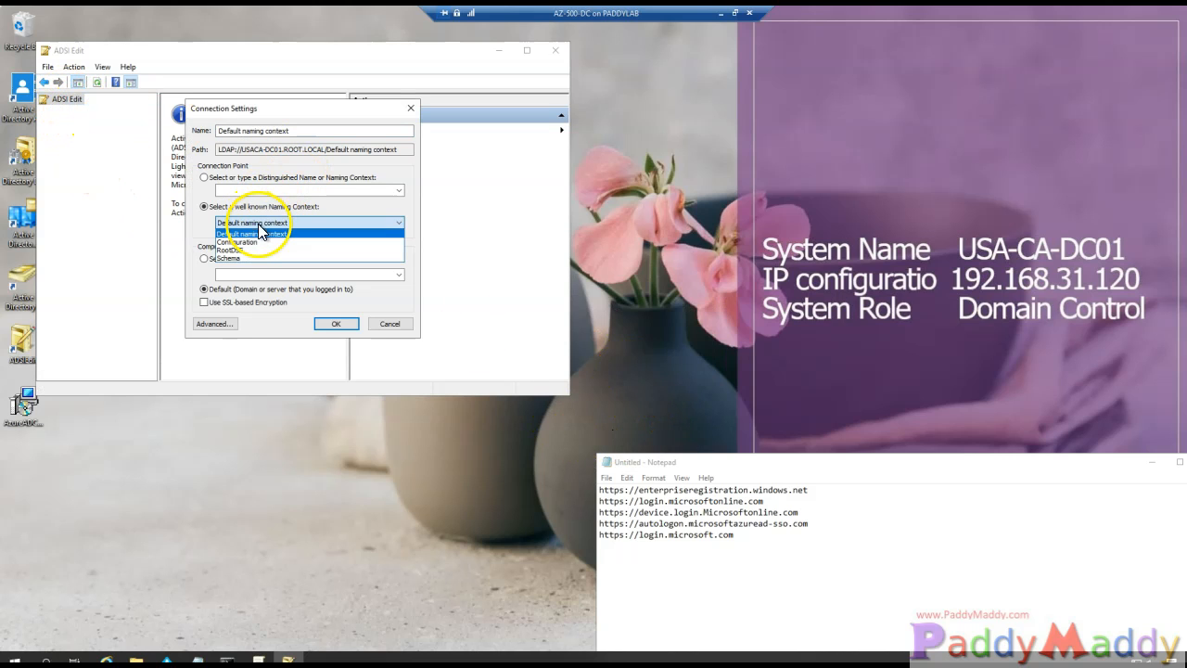
{"action": "left_click", "coordinate": [243, 242]}
{"action": "left_click", "coordinate": [336, 323]}
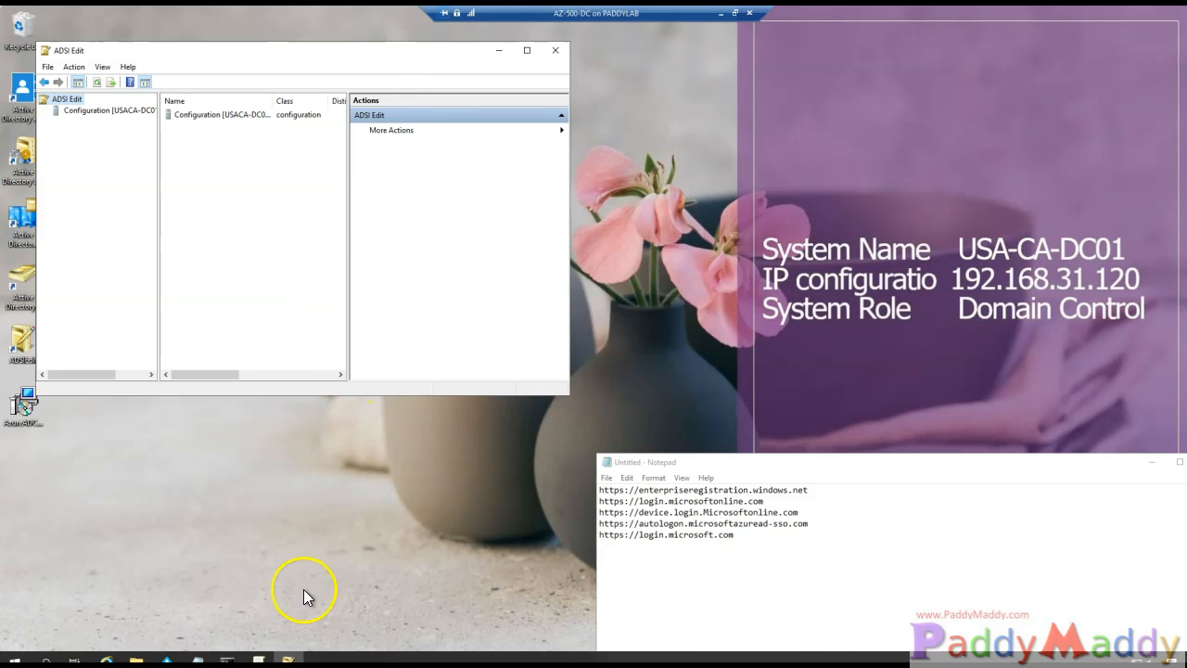
{"action": "double_click", "coordinate": [125, 112]}
{"action": "double_click", "coordinate": [102, 121]}
- Expand CN=Services to CN=Device Registration Configuration and widen the columns to read its child object
{"action": "double_click", "coordinate": [201, 51]}
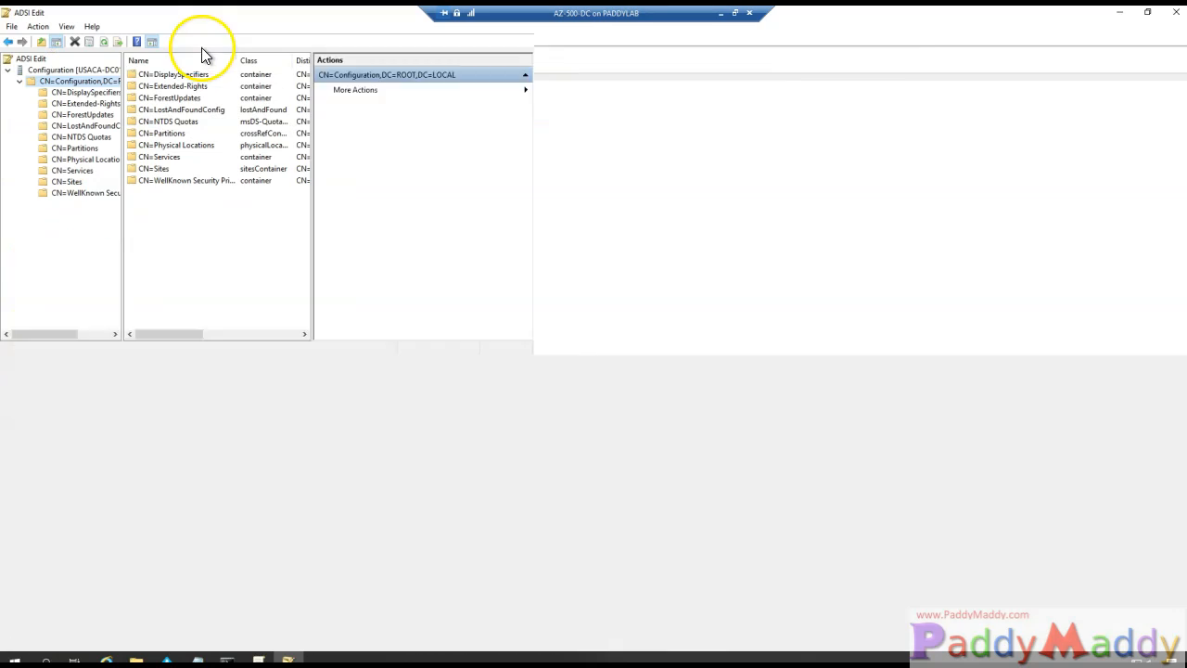
{"action": "left_click_drag", "start_coordinate": [255, 292], "coordinate": [361, 292]}
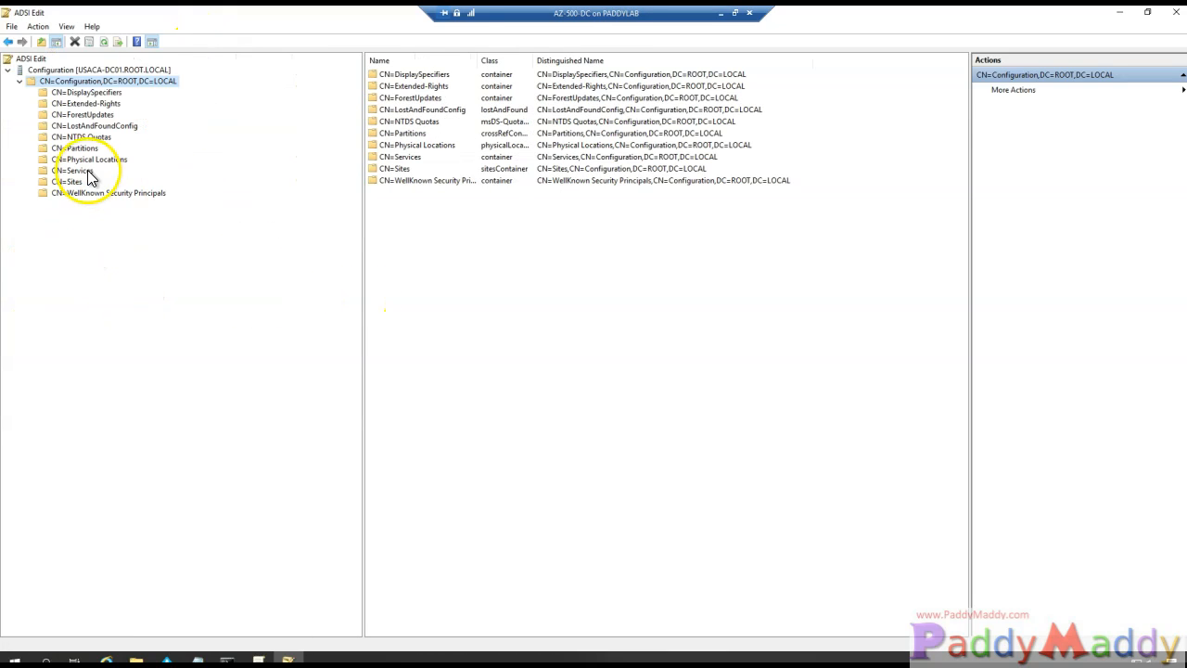
{"action": "double_click", "coordinate": [81, 171]}
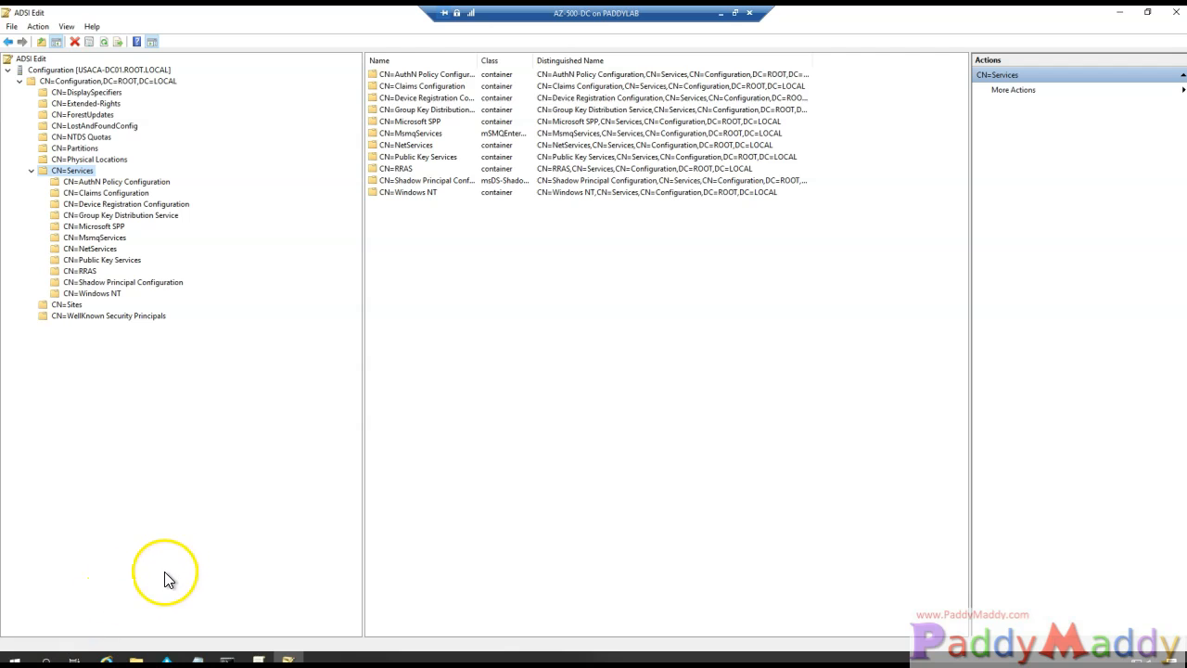
{"action": "double_click", "coordinate": [118, 204]}
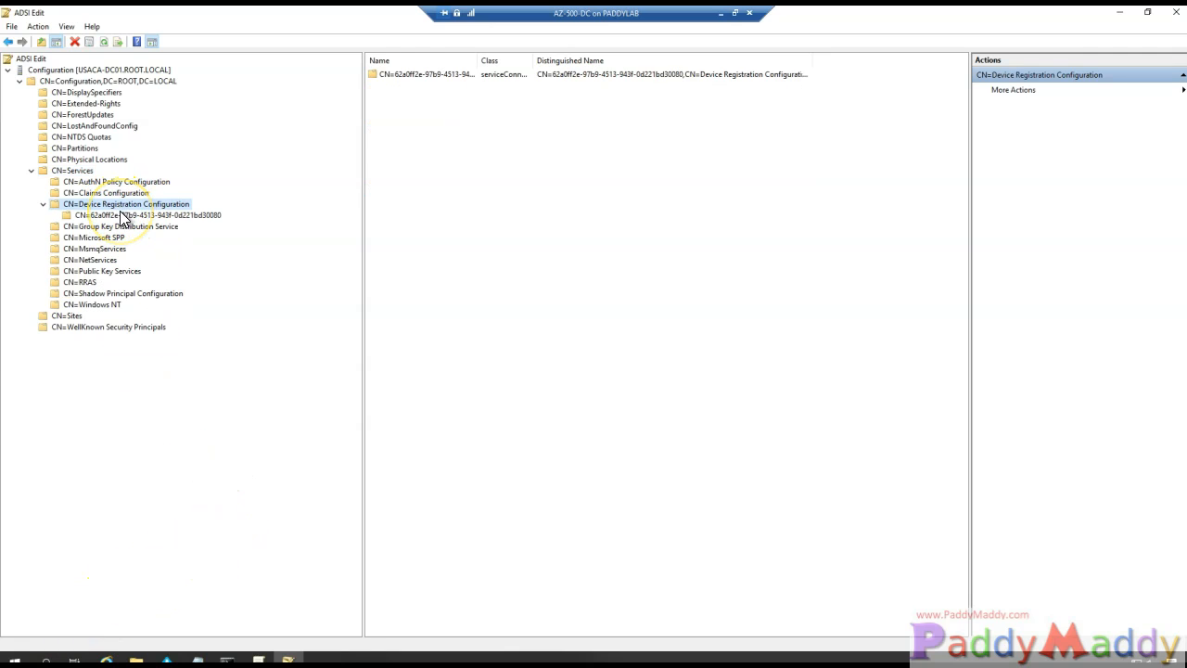
{"action": "left_click", "coordinate": [124, 214]}
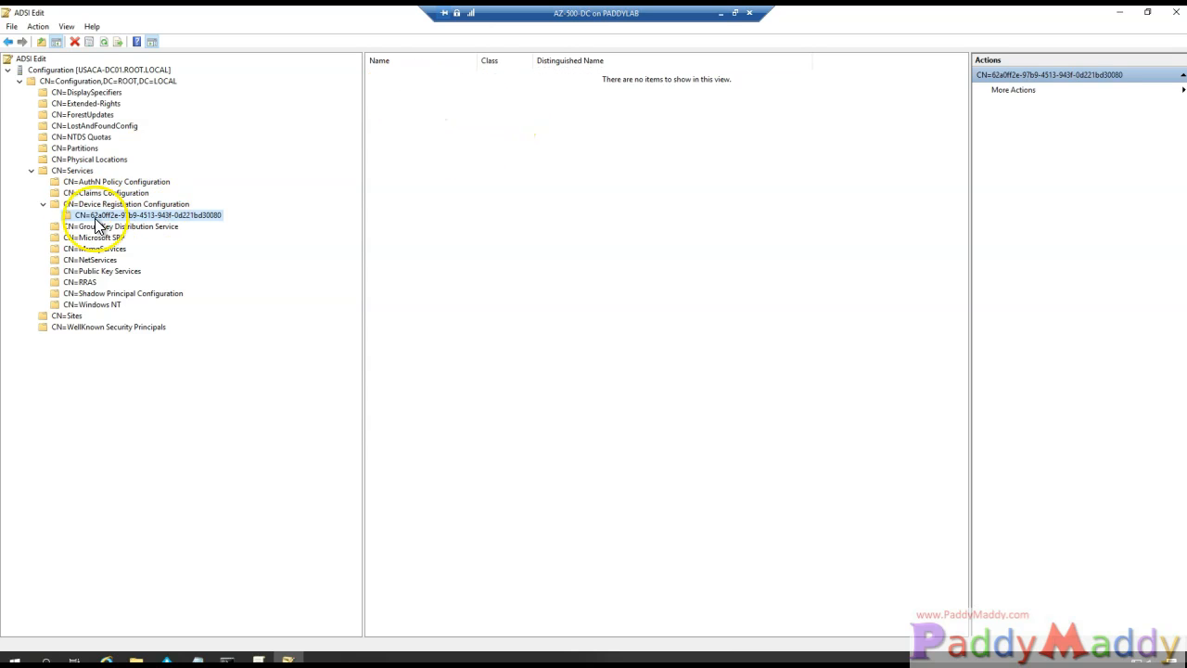
{"action": "left_click", "coordinate": [123, 204]}
{"action": "left_click_drag", "start_coordinate": [476, 62], "coordinate": [526, 61]}
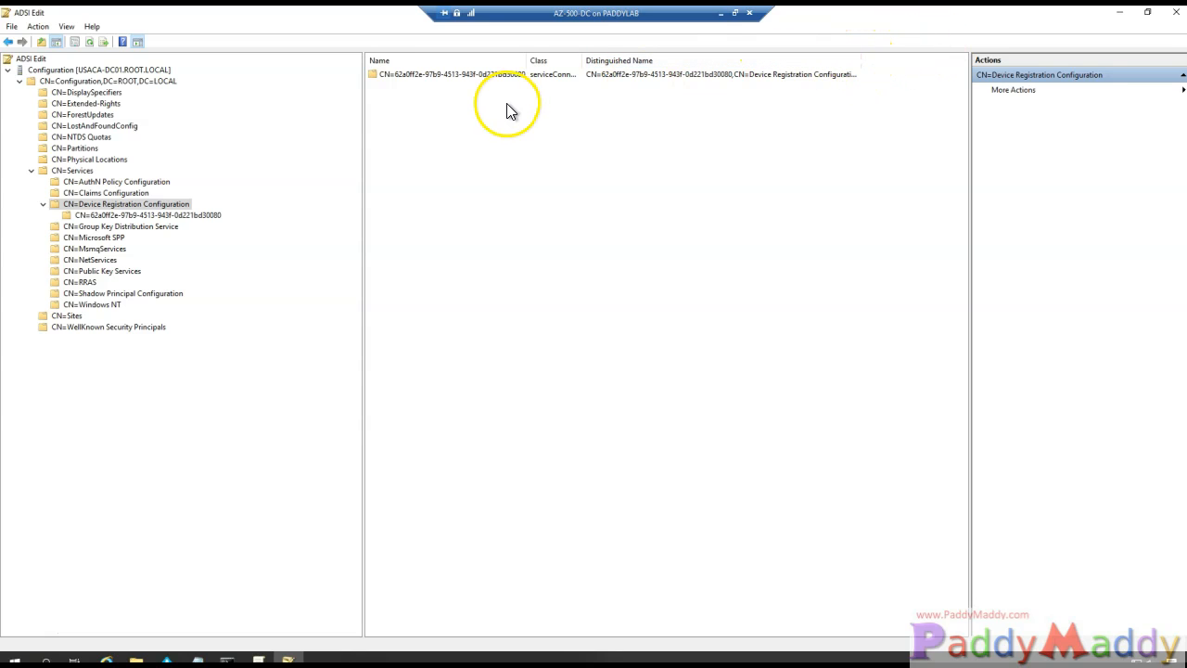
{"action": "double_click", "coordinate": [862, 61]}
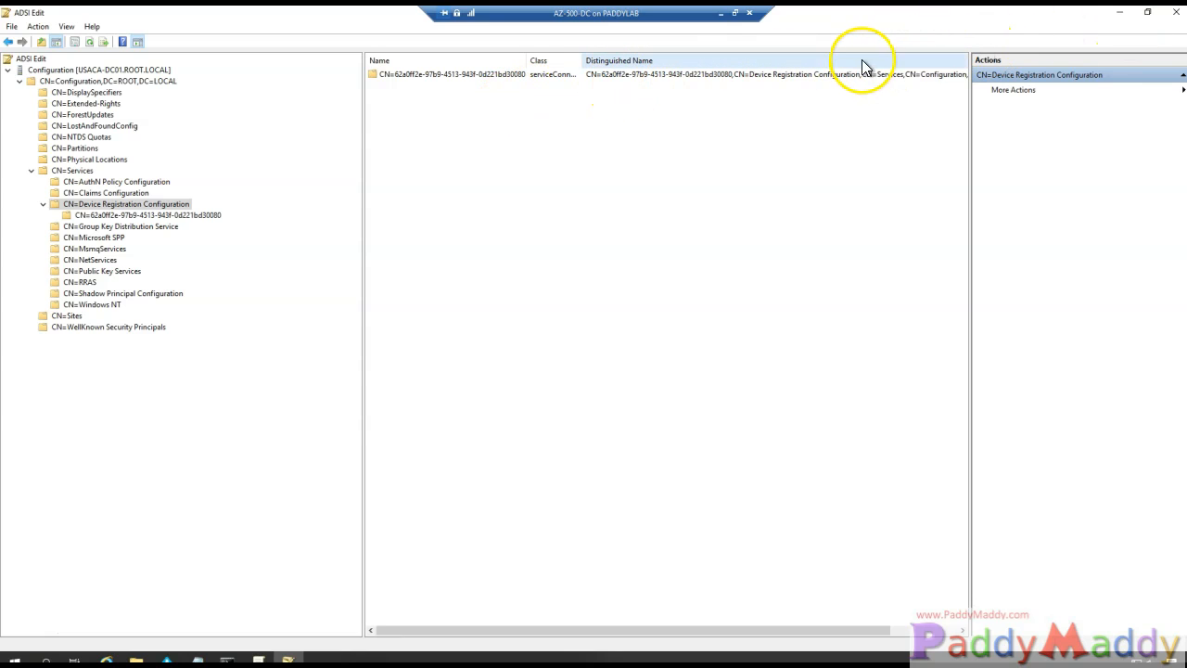
- Review the service connection point's distinguishedName and objectCategory attributes, then cancel without changes
{"action": "double_click", "coordinate": [802, 74]}
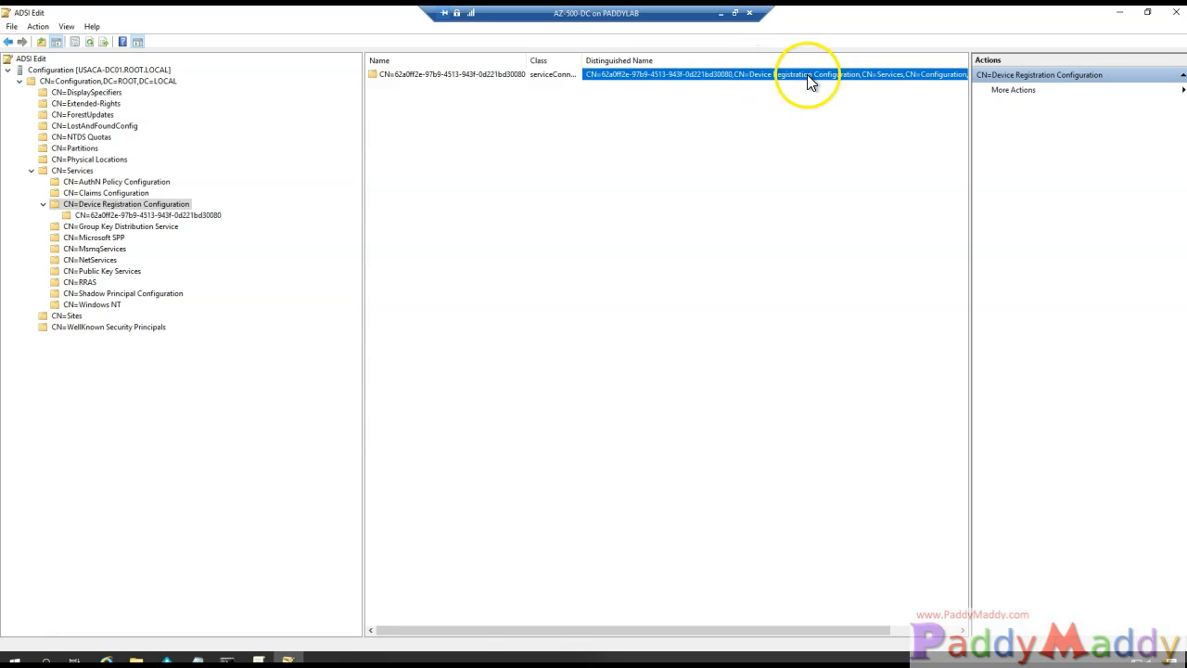
{"action": "right_click", "coordinate": [210, 216]}
{"action": "left_click", "coordinate": [259, 352]}
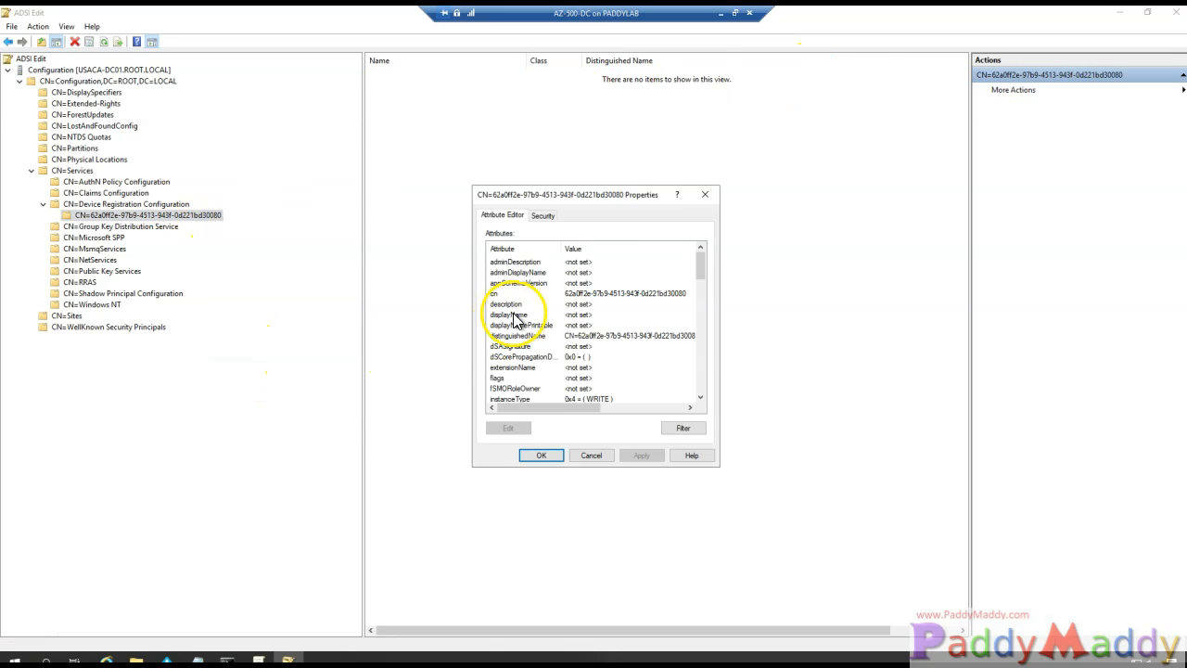
{"action": "left_click", "coordinate": [571, 334]}
{"action": "scroll", "coordinate": [575, 334], "scroll_direction": "down", "scroll_amount": 6}
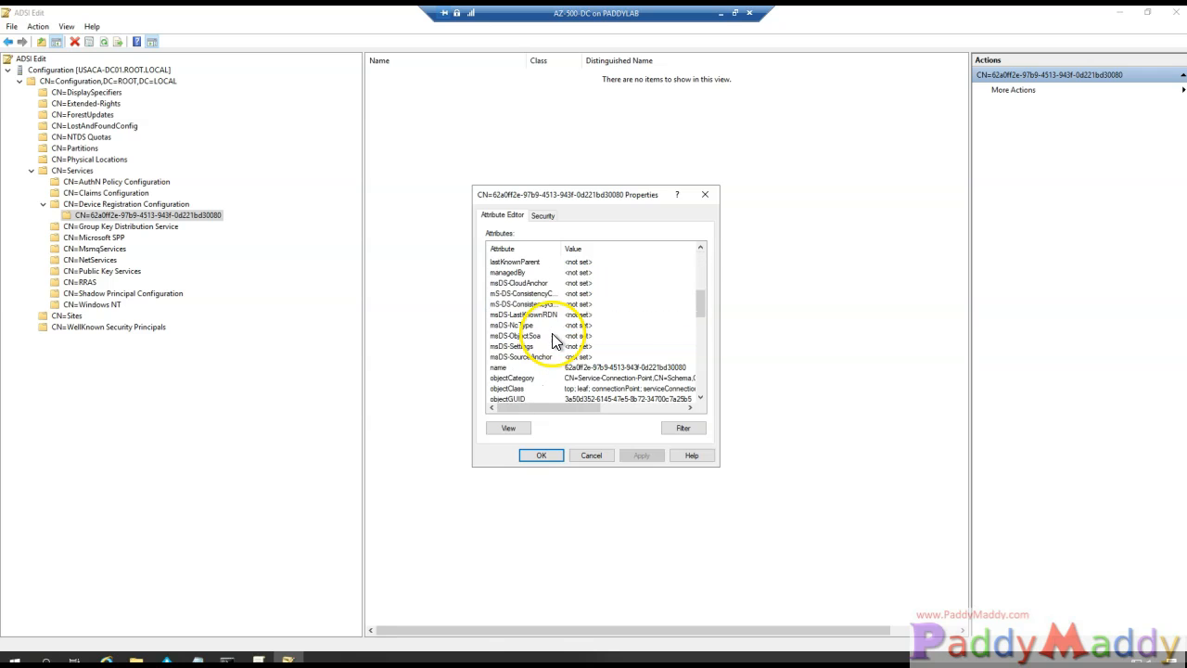
{"action": "scroll", "coordinate": [576, 333], "scroll_direction": "down", "scroll_amount": 1}
{"action": "left_click", "coordinate": [586, 346]}
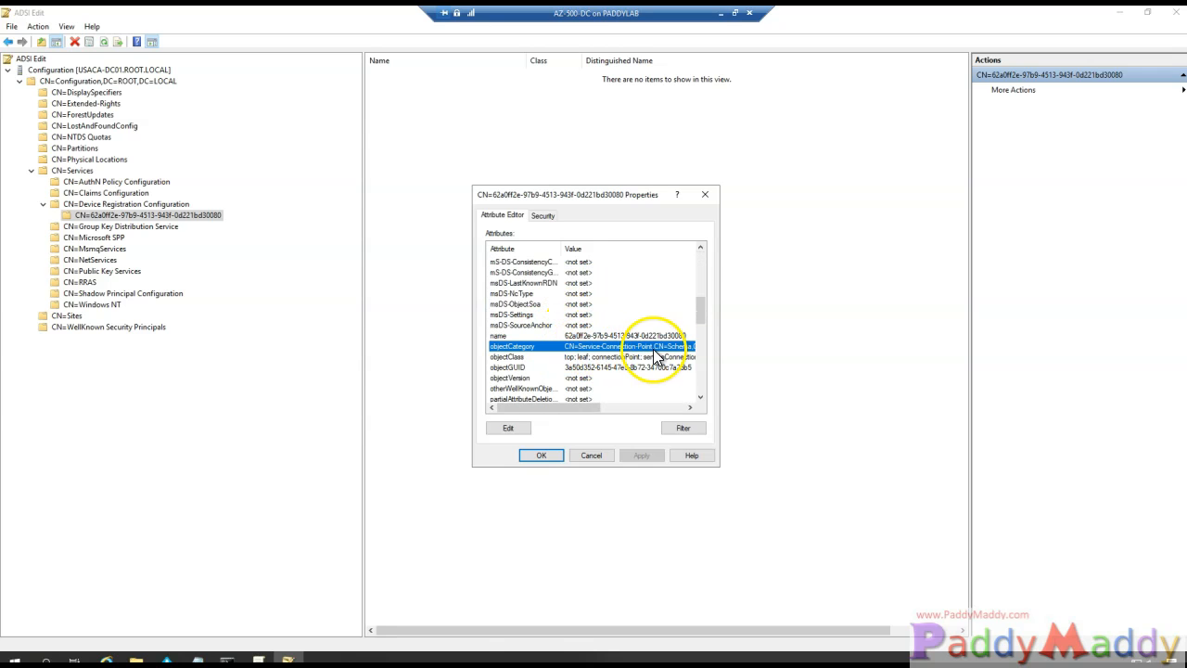
{"action": "mouse_move", "coordinate": [552, 407]}
{"action": "left_mouse_down"}
{"action": "mouse_move", "coordinate": [643, 394]}
{"action": "mouse_move", "coordinate": [536, 404]}
{"action": "left_mouse_up"}
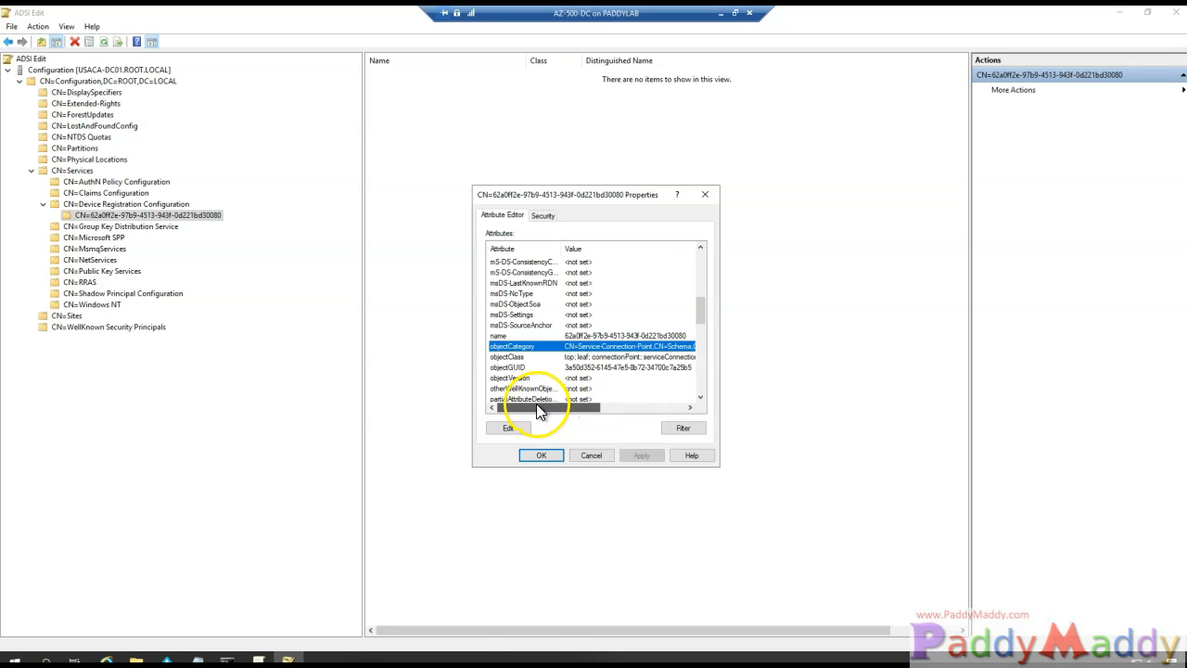
{"action": "scroll", "coordinate": [556, 368], "scroll_direction": "down", "scroll_amount": 15}
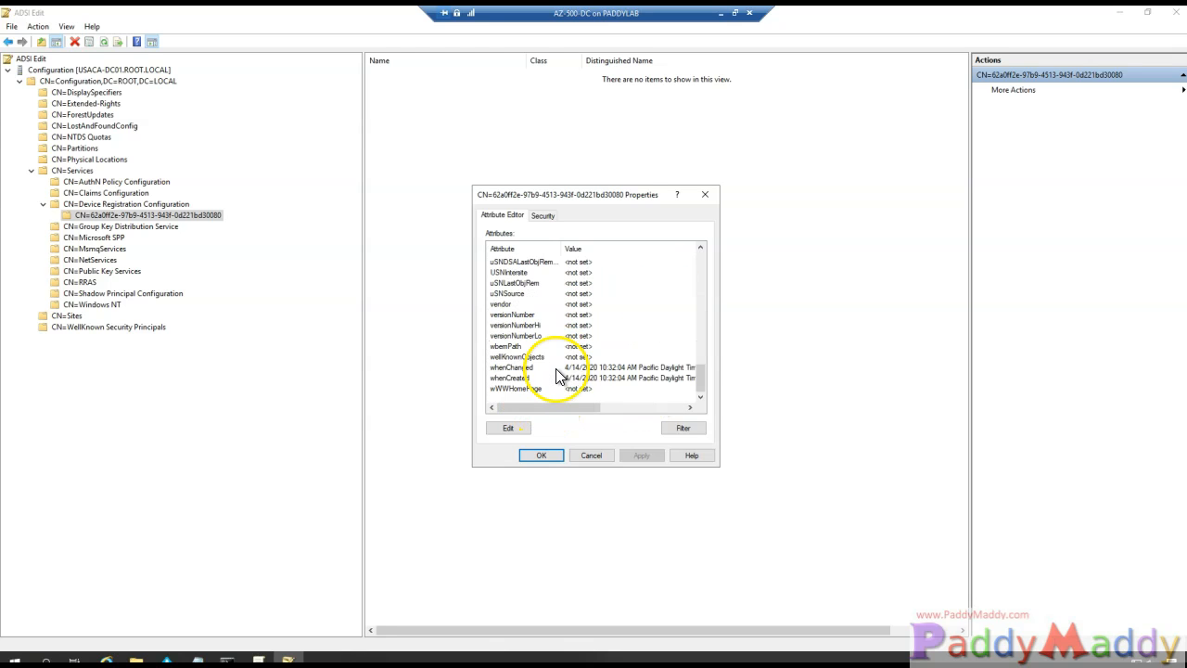
{"action": "left_click", "coordinate": [597, 457]}
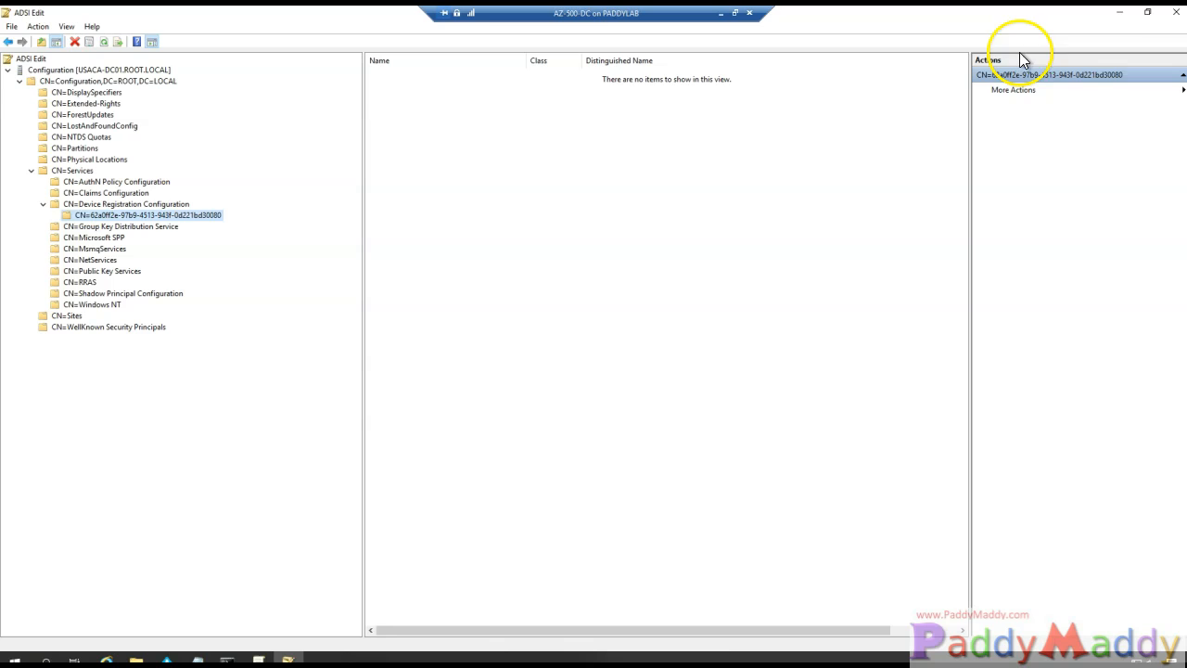
- Minimize ADSI Edit and refresh the Azure AD Devices list, which shows no device found
{"action": "left_click", "coordinate": [1120, 12]}
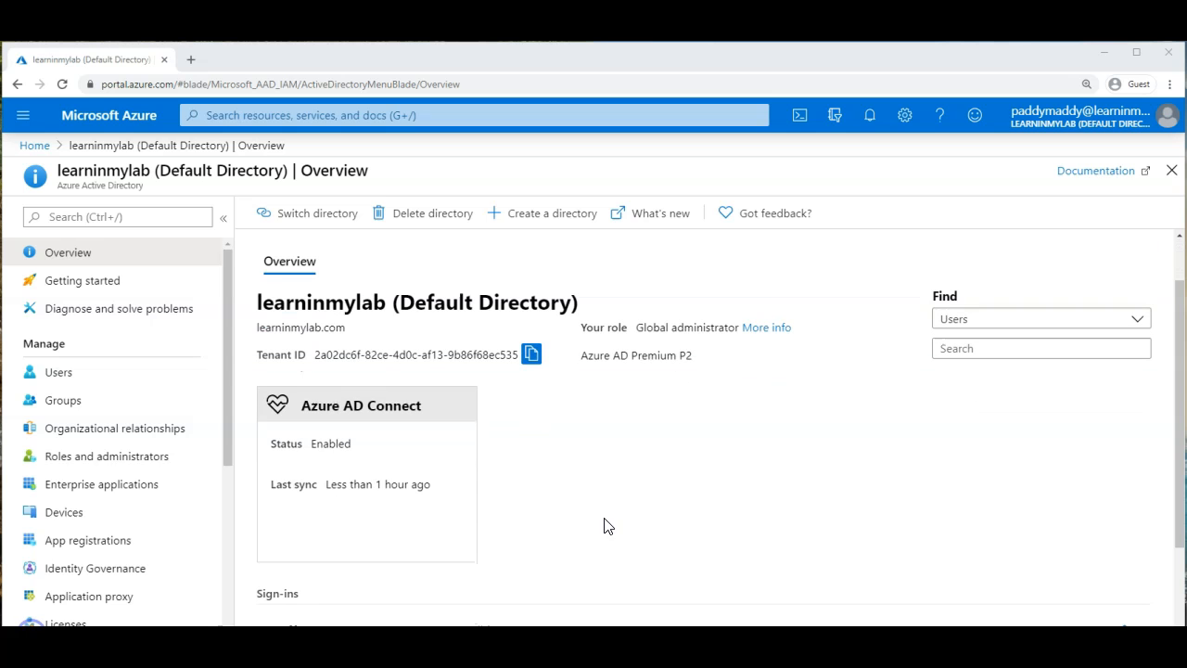
{"action": "left_click", "coordinate": [65, 513]}
{"action": "left_click_drag", "start_coordinate": [296, 436], "coordinate": [429, 454]}
{"action": "left_click", "coordinate": [569, 215]}
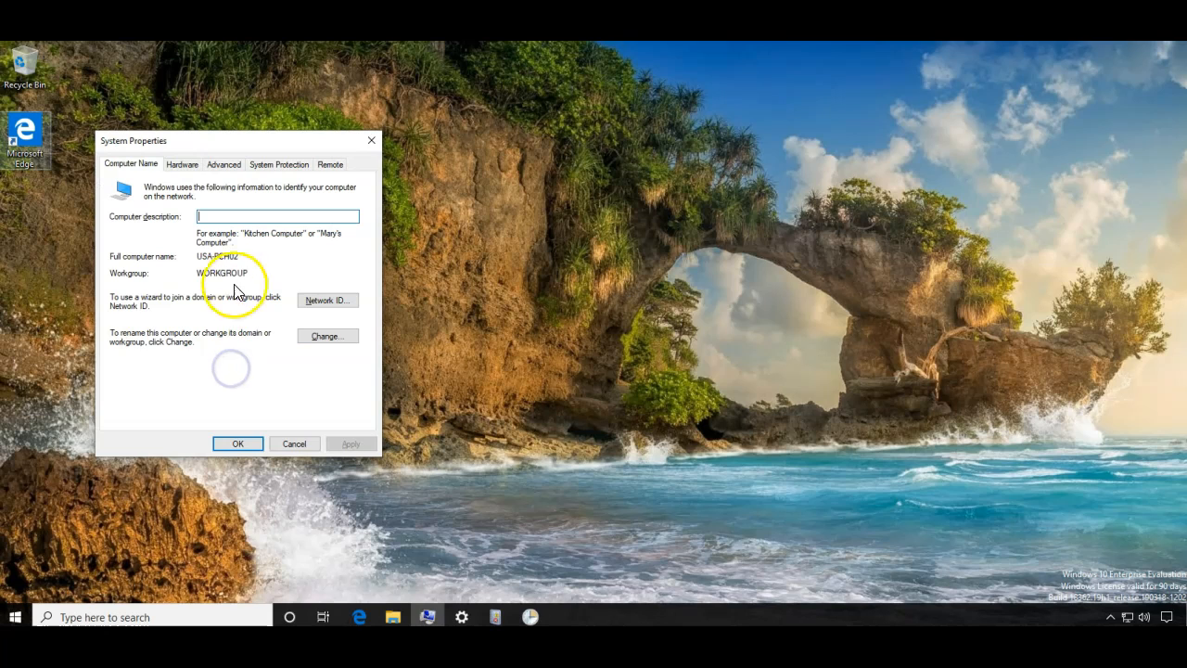
- Check computer name USA-PCH02 and its WORKGROUP membership, then show Access work or school settings
{"action": "left_click_drag", "start_coordinate": [239, 256], "coordinate": [227, 257]}
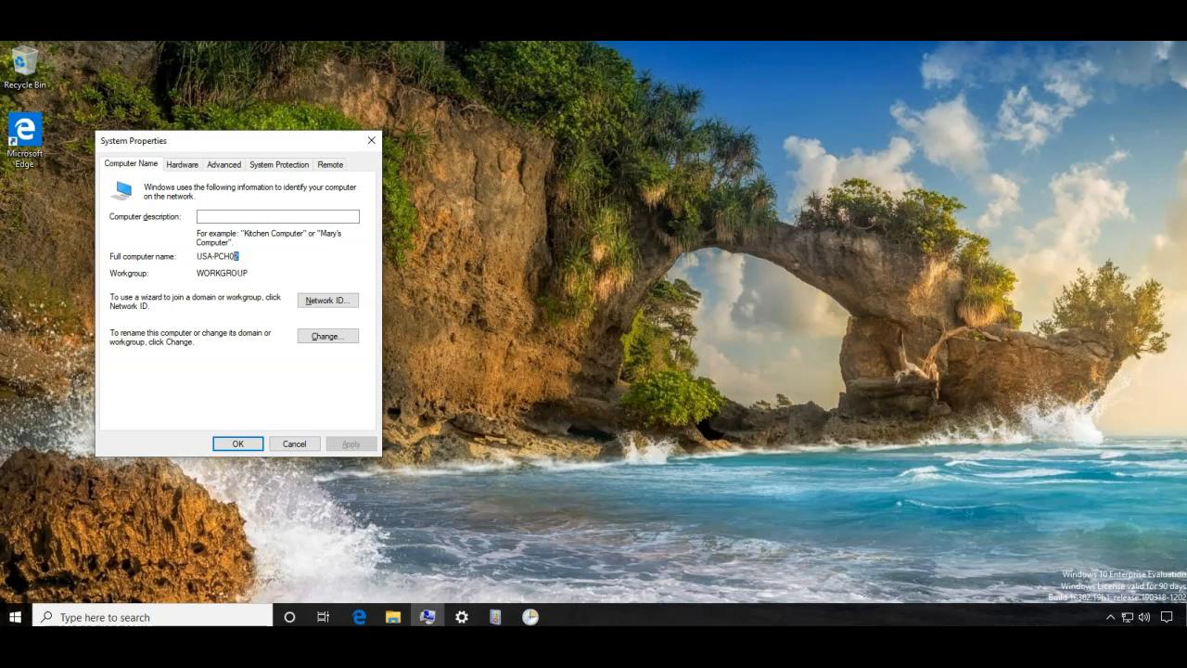
{"action": "double_click", "coordinate": [225, 257]}
{"action": "left_click", "coordinate": [225, 256]}
{"action": "double_click", "coordinate": [258, 274]}
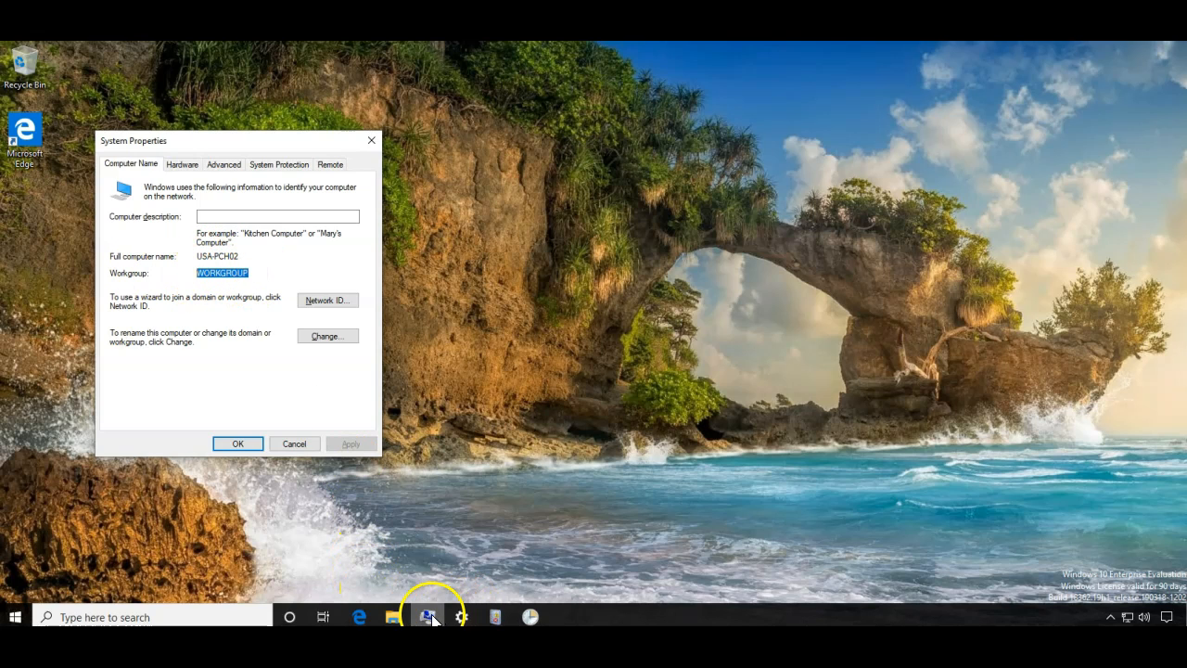
{"action": "left_click", "coordinate": [461, 616]}
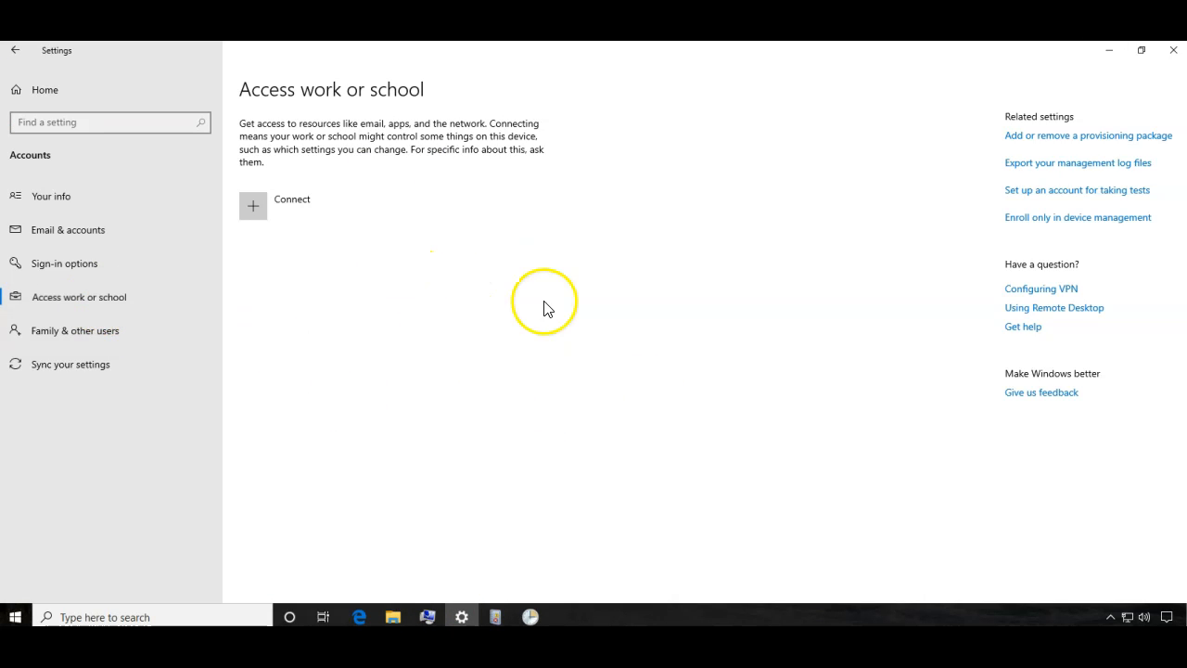
- Browse Task Scheduler to Microsoft > Windows > Workplace Join and widen Name to read the disabled Automatic-Device-Join task
{"action": "left_click_drag", "start_coordinate": [493, 616], "coordinate": [534, 619]}
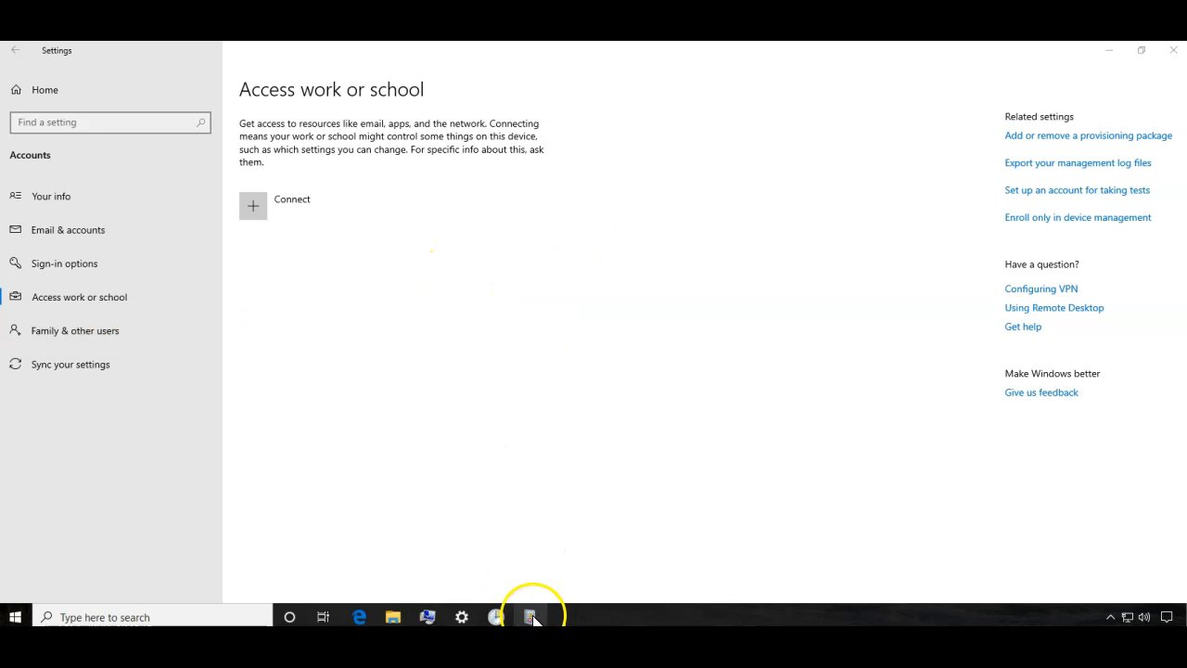
{"action": "left_click", "coordinate": [494, 614]}
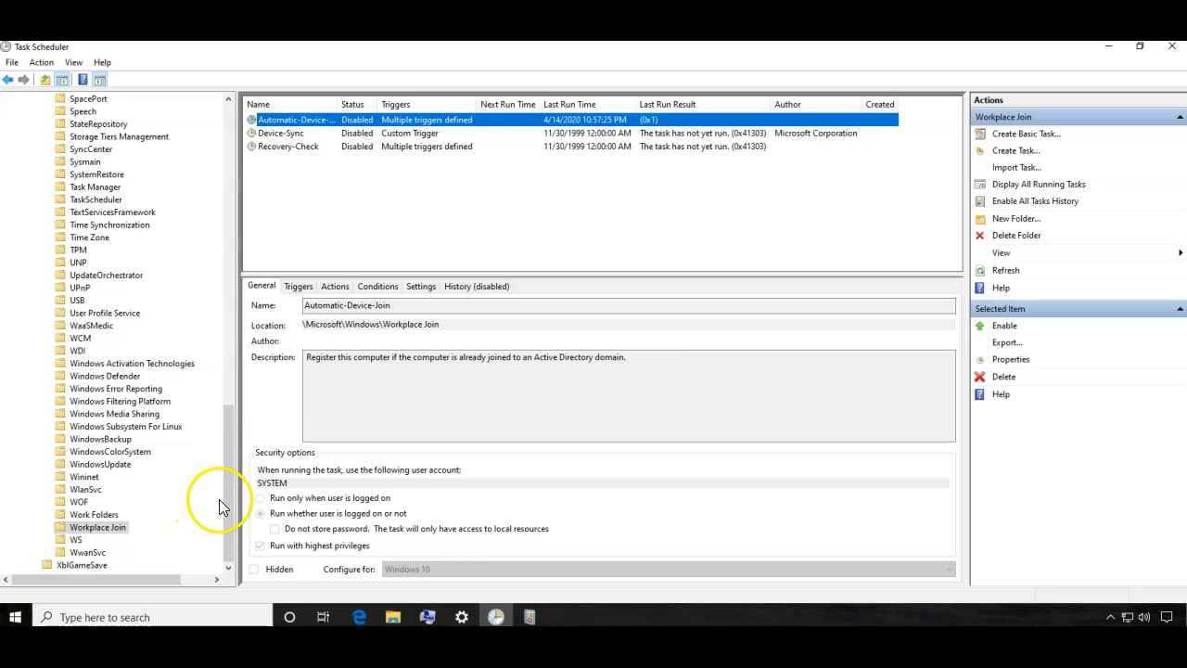
{"action": "left_click_drag", "start_coordinate": [227, 506], "coordinate": [232, 59]}
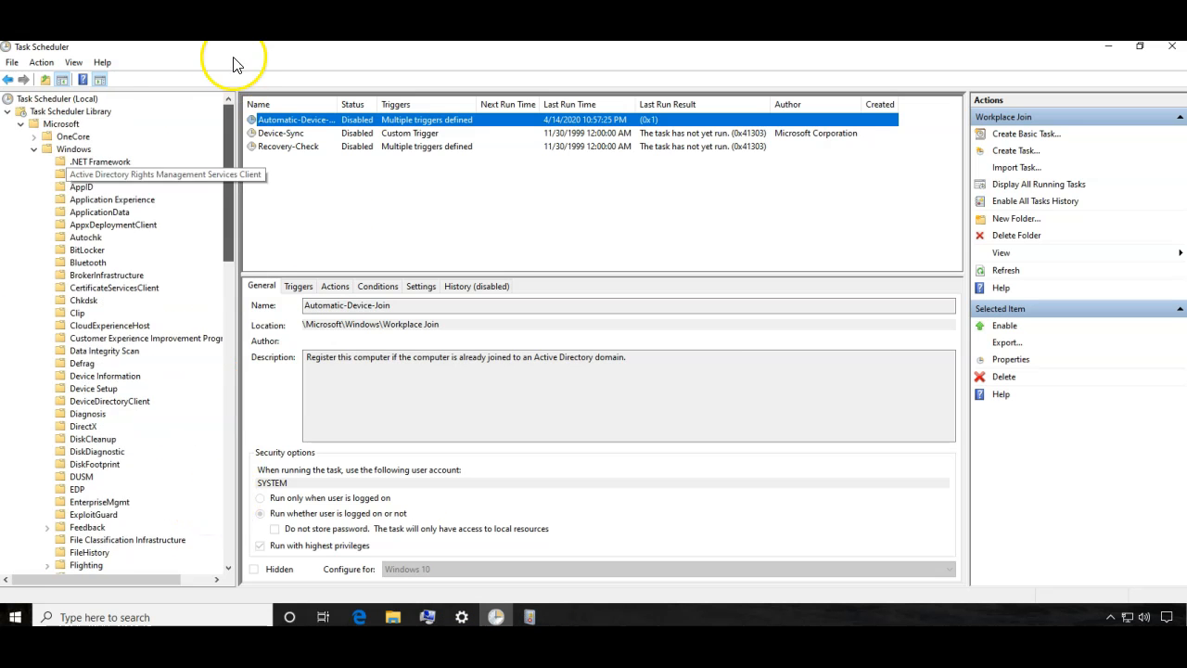
{"action": "left_click", "coordinate": [73, 150]}
{"action": "left_click", "coordinate": [61, 123]}
{"action": "left_click", "coordinate": [74, 149]}
{"action": "left_click_drag", "start_coordinate": [229, 184], "coordinate": [231, 512]}
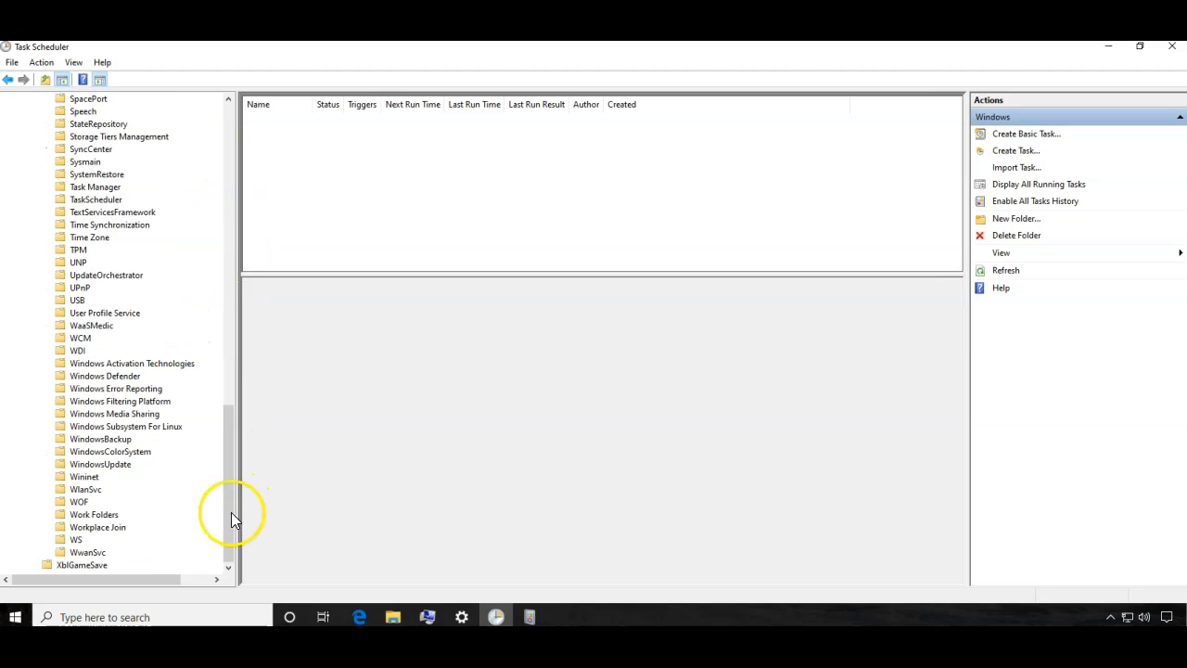
{"action": "left_click", "coordinate": [96, 526]}
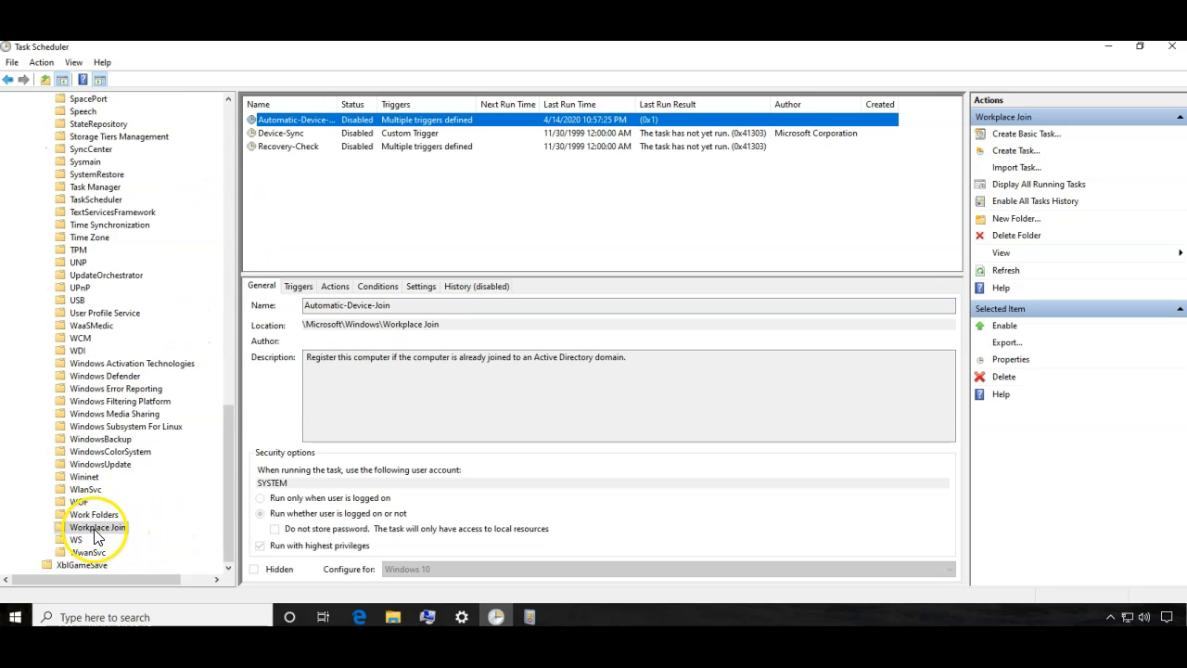
{"action": "double_click", "coordinate": [339, 105]}
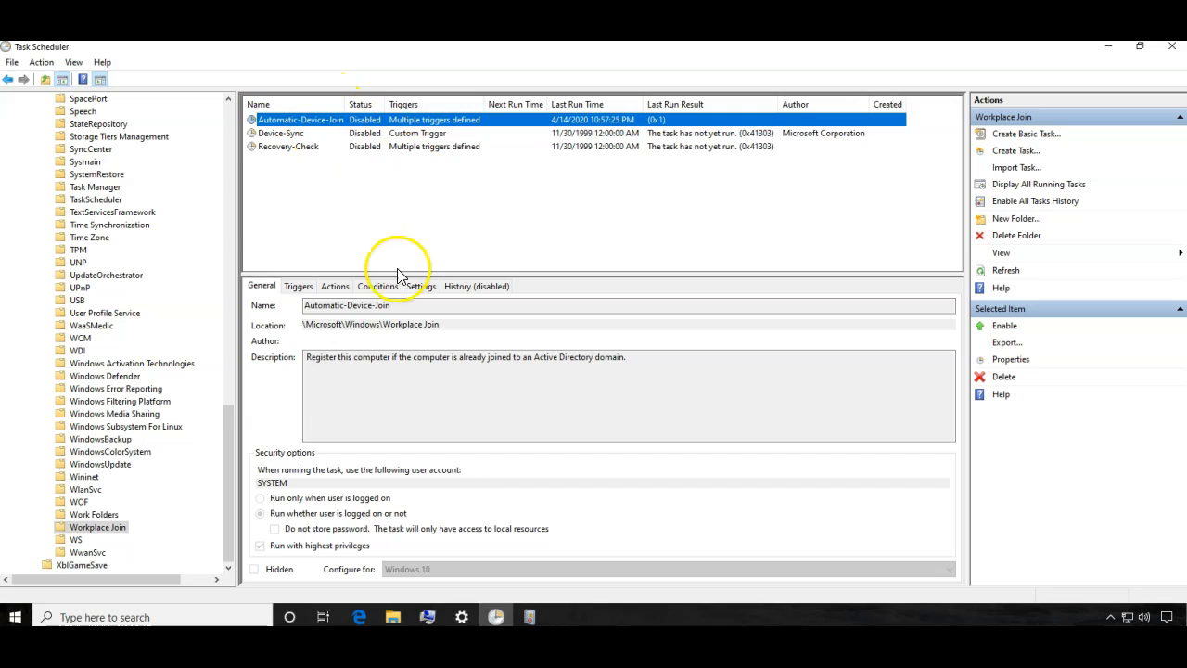
{"action": "left_click_drag", "start_coordinate": [396, 306], "coordinate": [290, 318]}
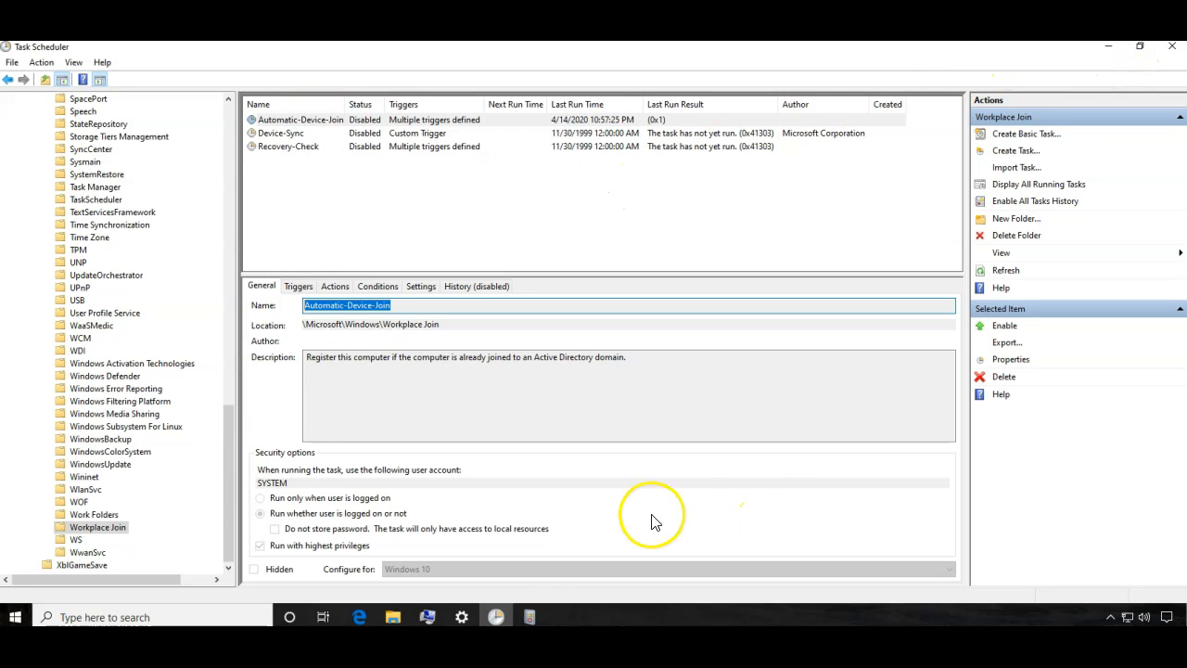
- Browse Event Viewer's Applications and Services Logs > Microsoft > Windows to the Workplace Join Admin log
{"action": "left_click", "coordinate": [528, 615]}
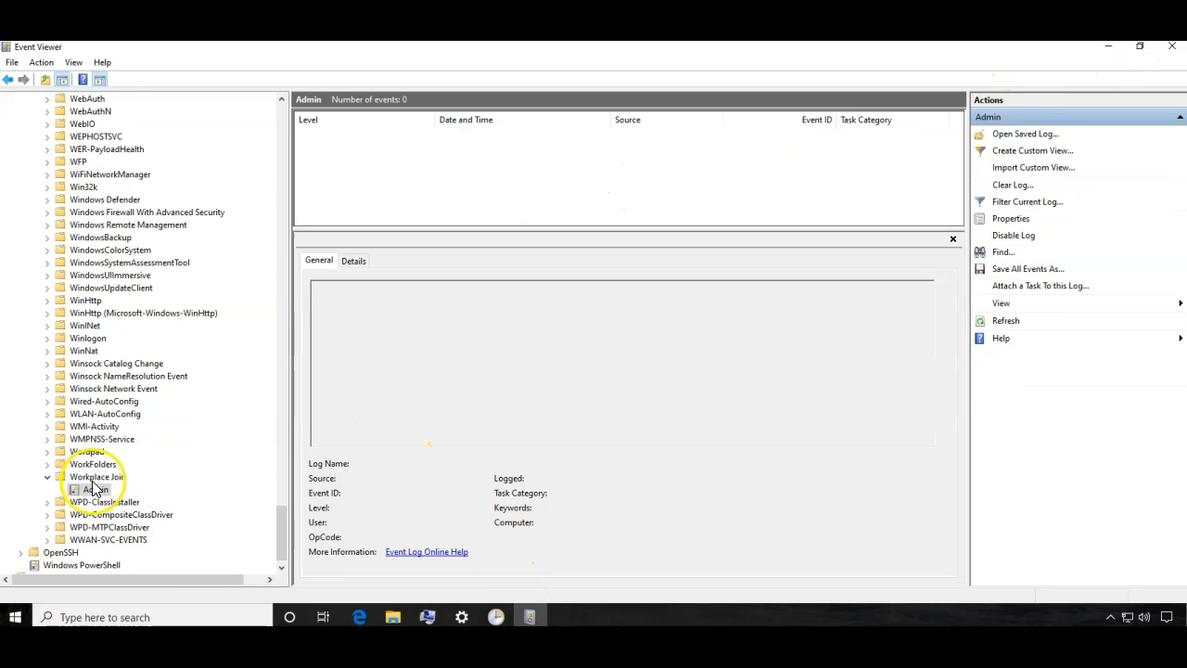
{"action": "left_click_drag", "start_coordinate": [281, 529], "coordinate": [312, 132]}
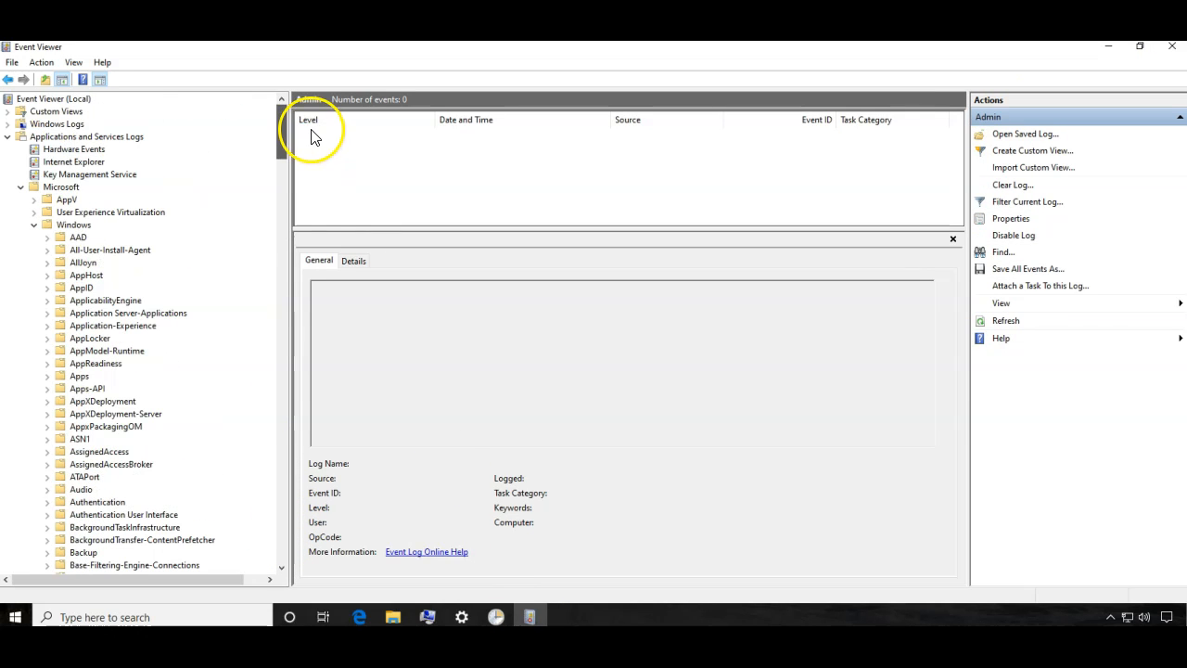
{"action": "left_click", "coordinate": [61, 188]}
{"action": "left_click", "coordinate": [70, 136]}
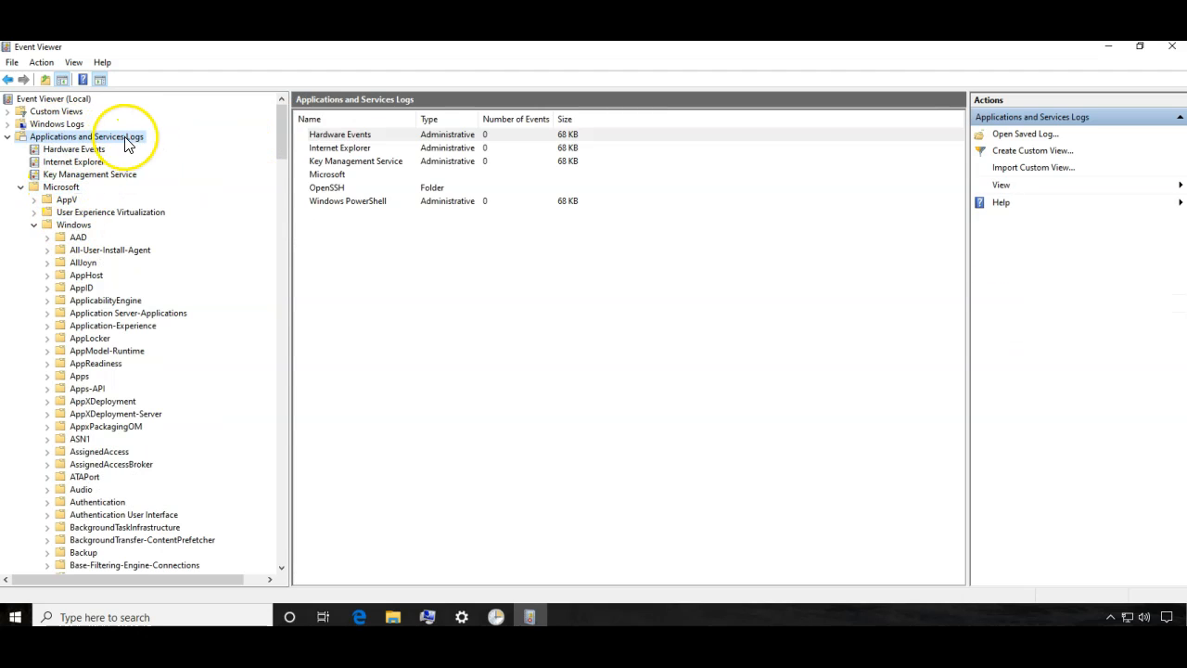
{"action": "left_click", "coordinate": [62, 186]}
{"action": "left_click", "coordinate": [73, 224]}
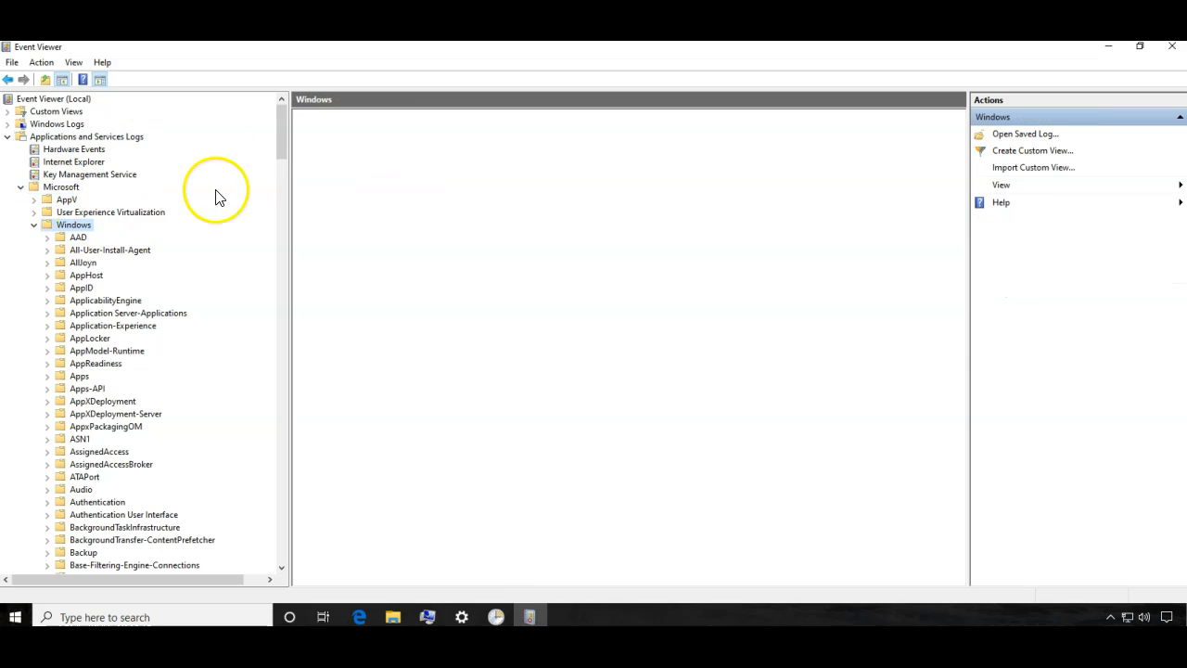
{"action": "left_click_drag", "start_coordinate": [282, 141], "coordinate": [247, 564]}
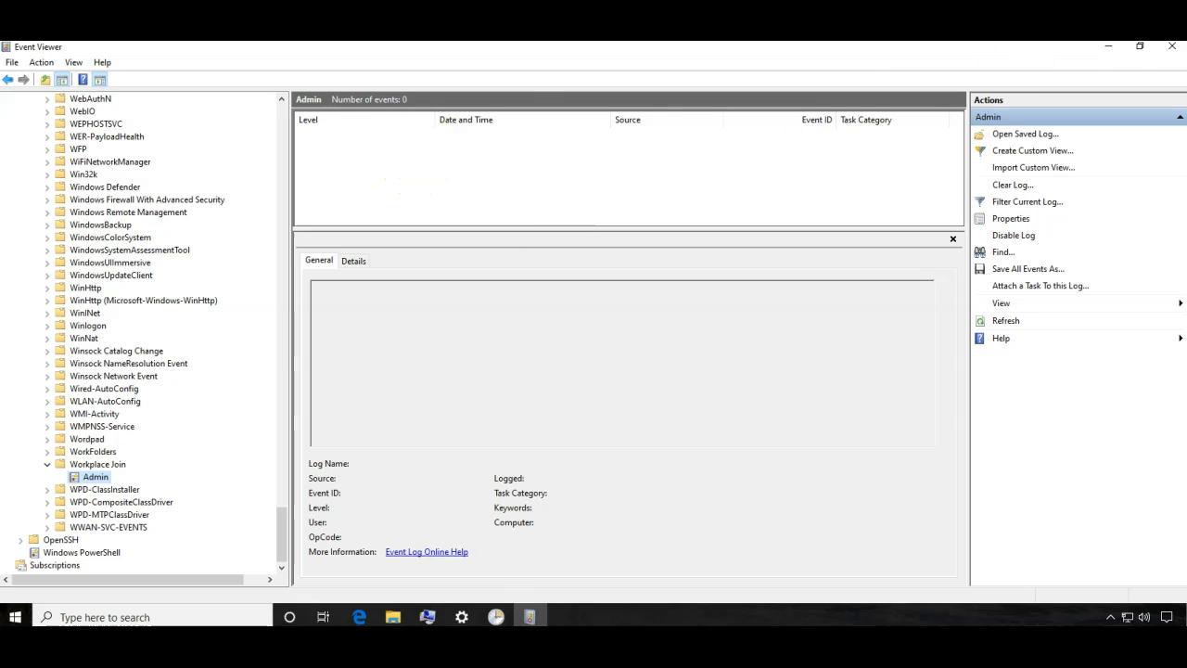
- Minimize Event Viewer, Task Scheduler and Settings, then set the computer to join domain 'root'
{"action": "left_click", "coordinate": [1108, 46]}
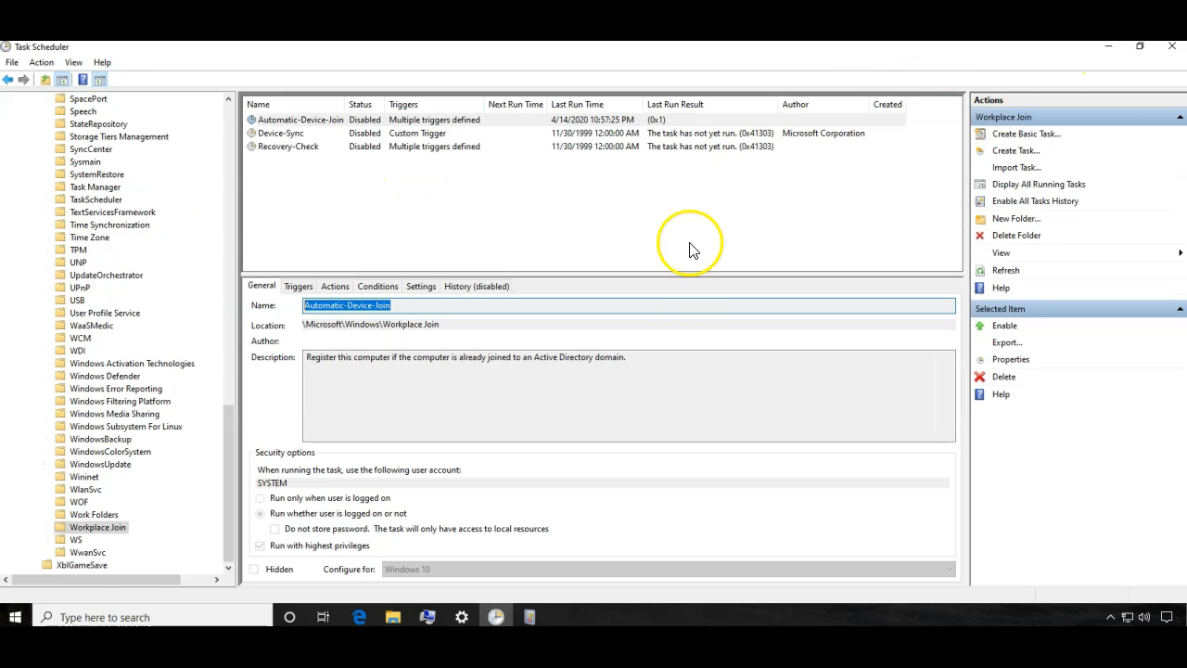
{"action": "left_click", "coordinate": [1110, 46]}
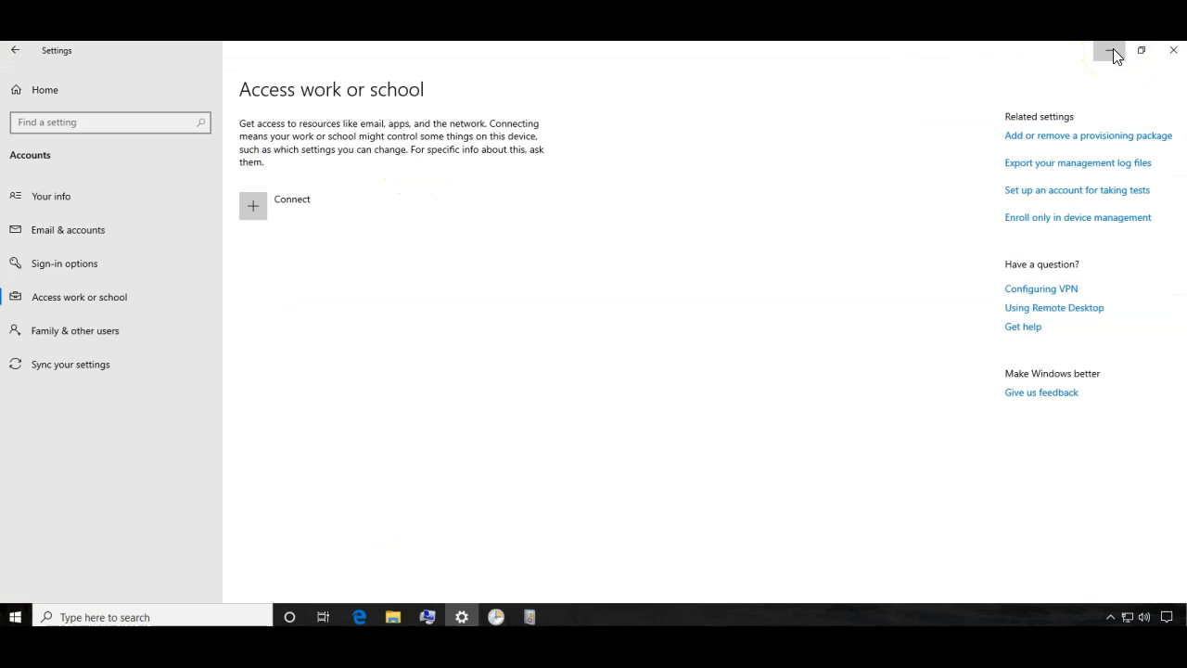
{"action": "left_click", "coordinate": [1110, 50]}
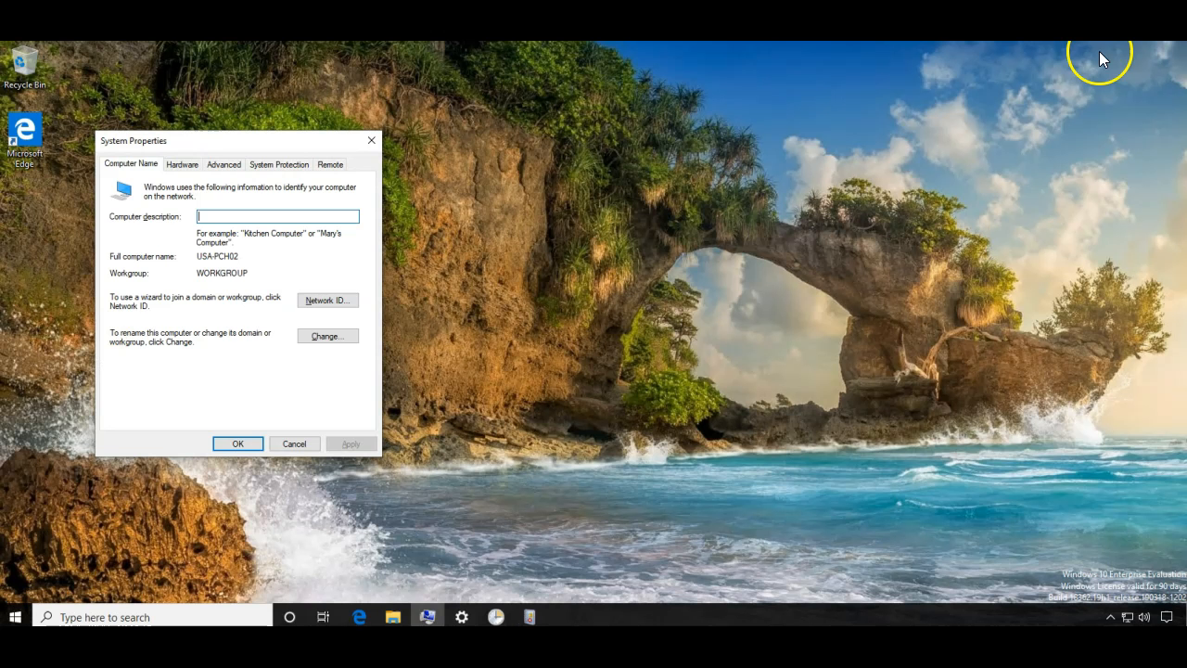
{"action": "left_click", "coordinate": [307, 339]}
{"action": "left_click", "coordinate": [129, 330]}
{"action": "left_click", "coordinate": [152, 344]}
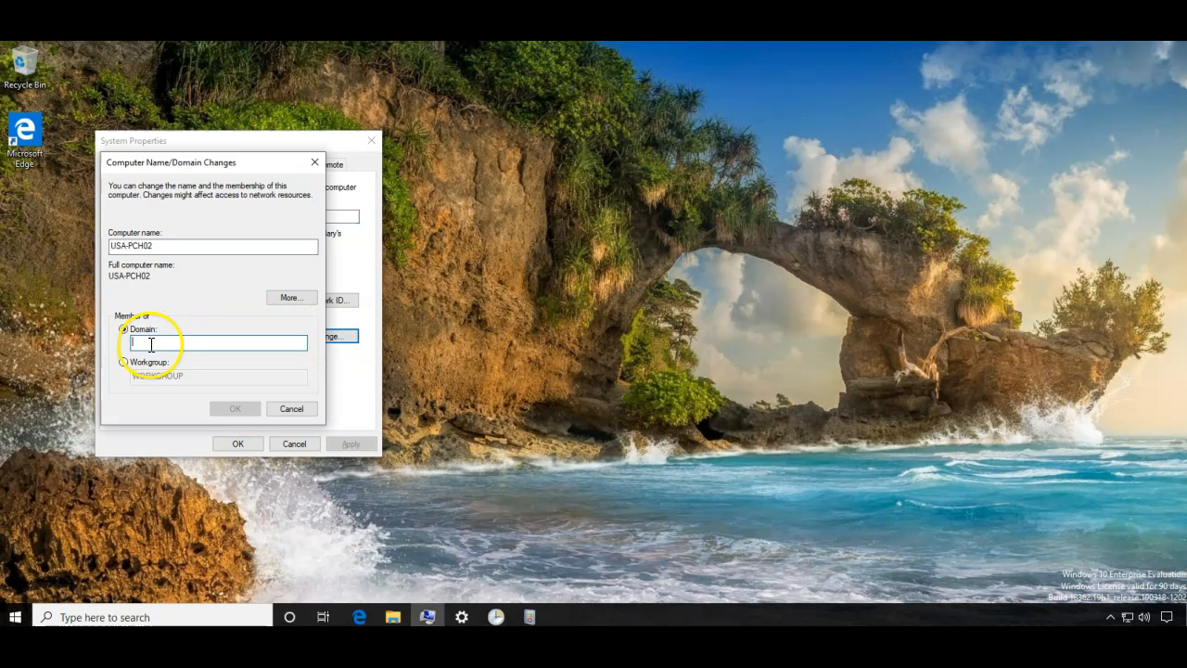
{"action": "type", "text": "root"}
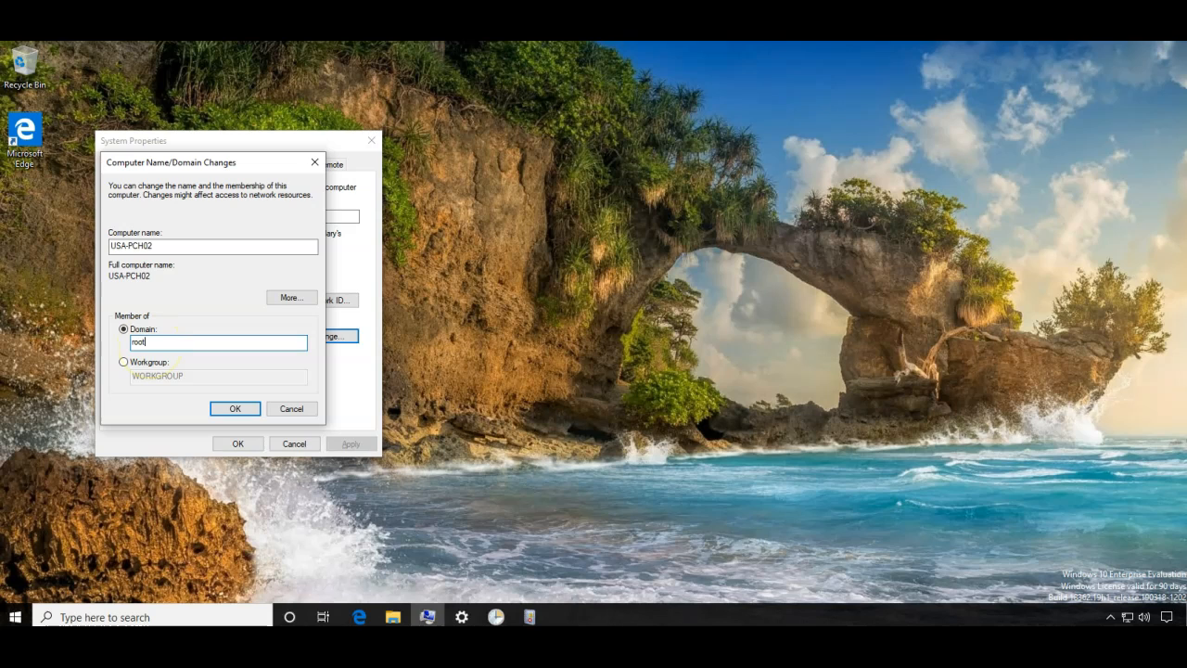
{"action": "key", "text": "Return"}
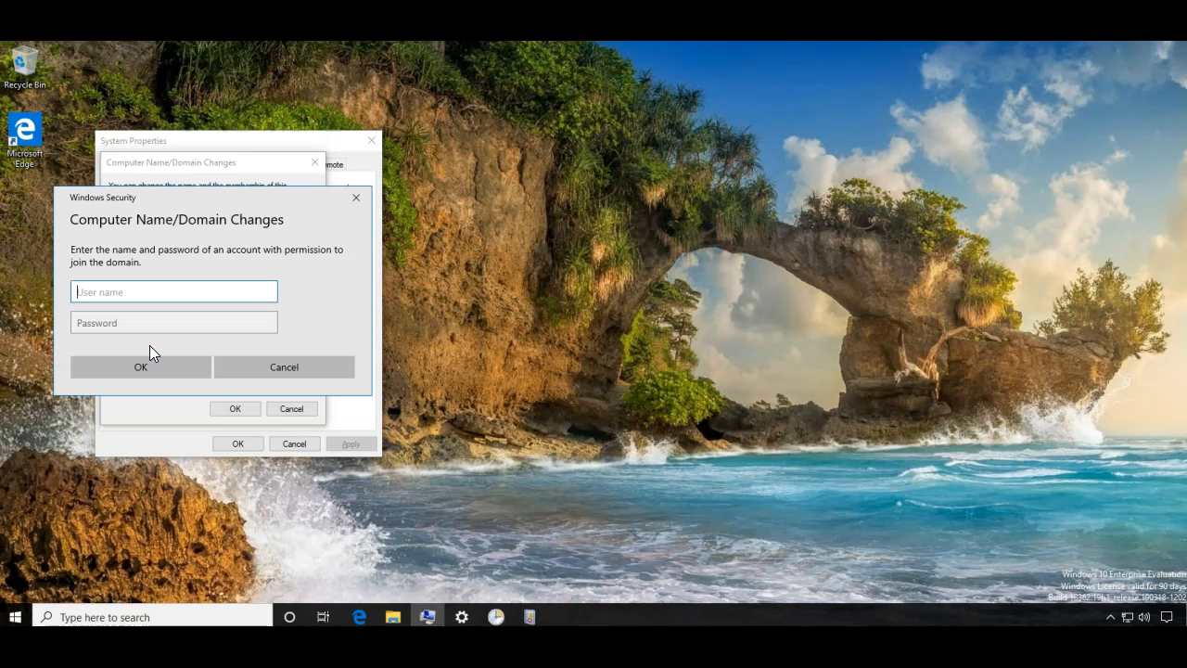
- Authenticate with the domain administrator account and password, then acknowledge the ROOT.LOCAL welcome and restart notices
{"action": "type", "text": "administrator"}
{"action": "key", "text": "Tab"}
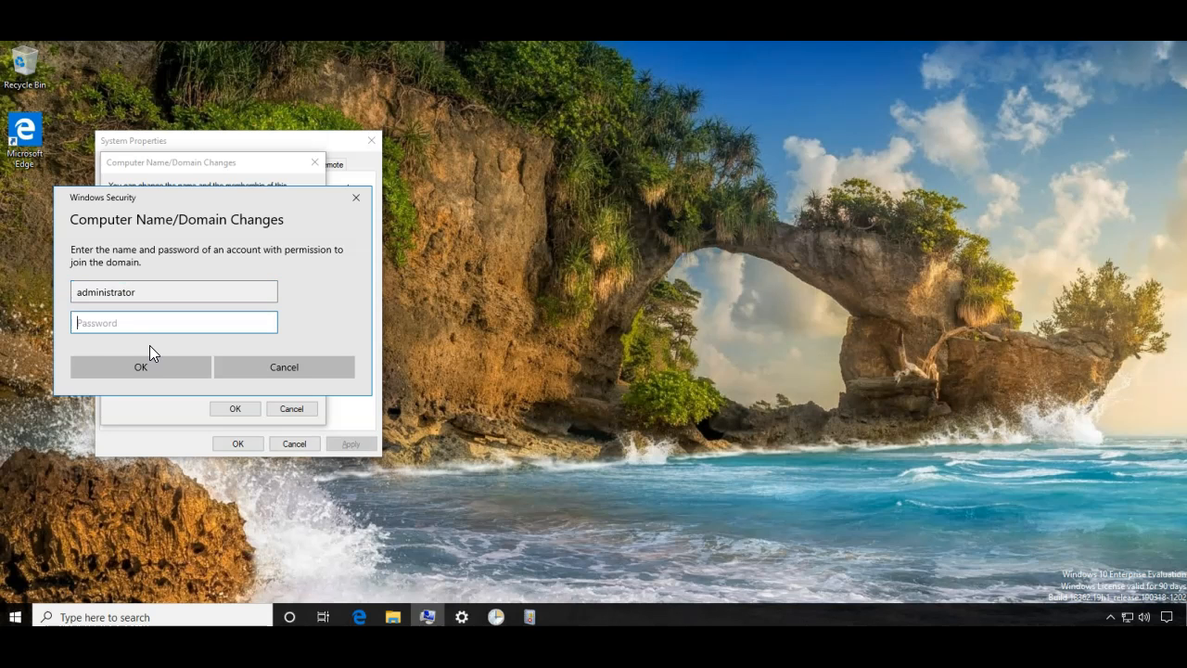
{"action": "key", "text": "Caps_Lock"}
{"action": "type", "text": "•••••••••"}
{"action": "key", "text": "Return"}
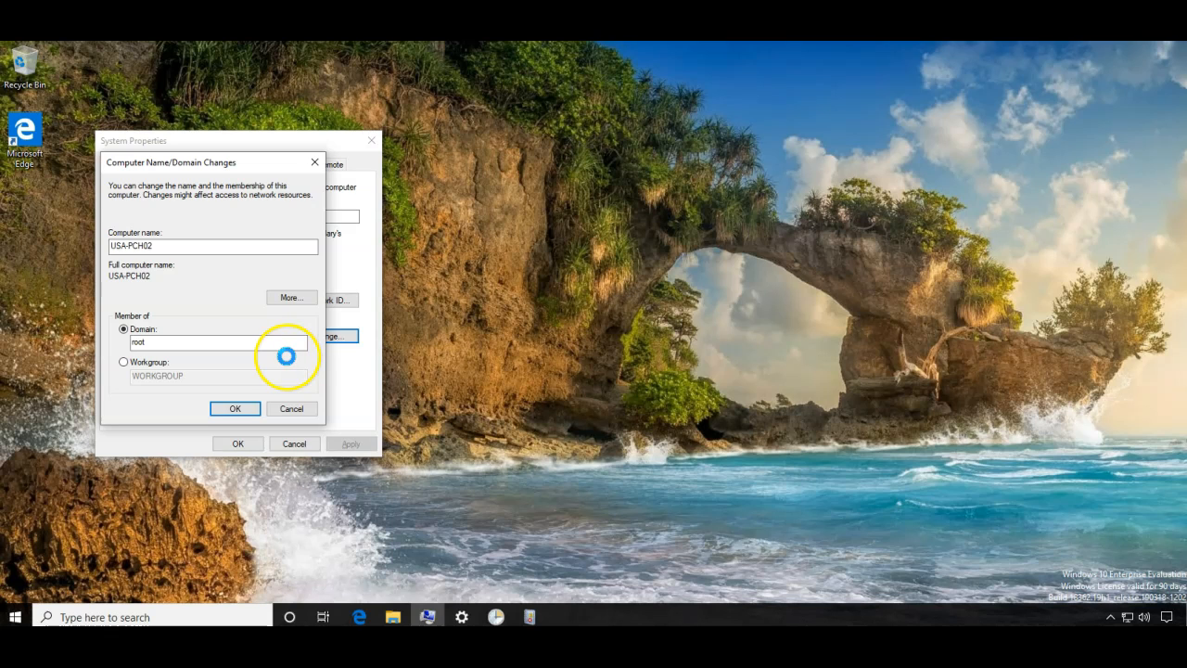
{"action": "left_click", "coordinate": [651, 376]}
{"action": "left_click", "coordinate": [676, 346]}
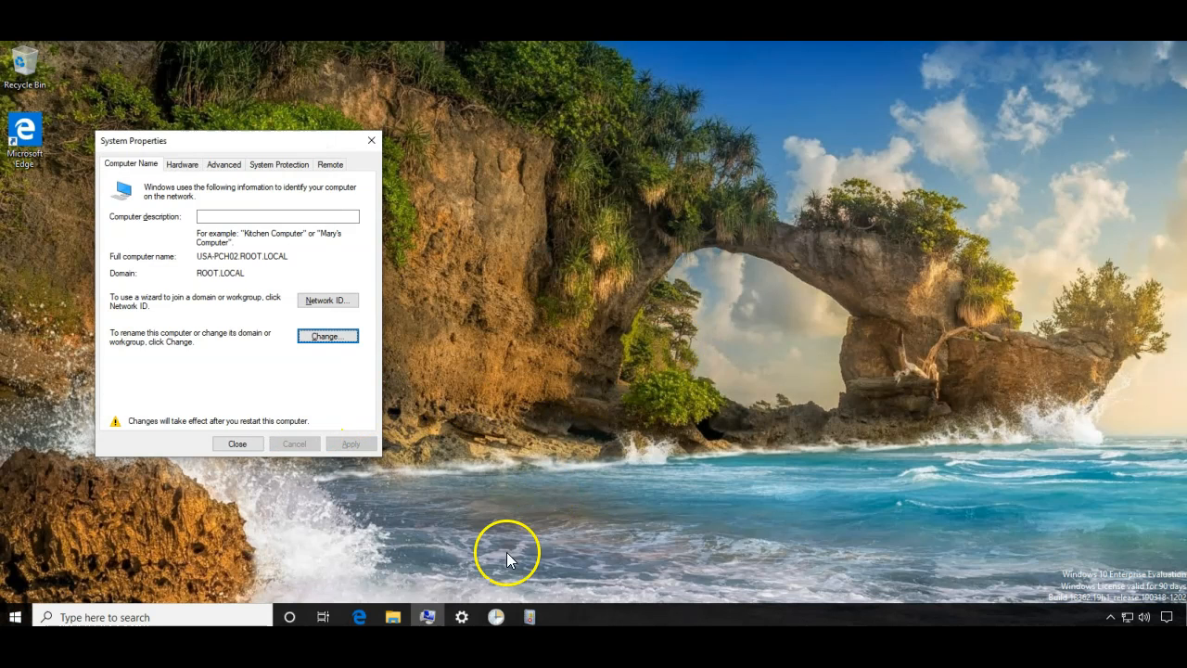
- Refresh Task Scheduler to show Automatic-Device-Join as Ready after its 4/14/2020 run
{"action": "left_click", "coordinate": [496, 617]}
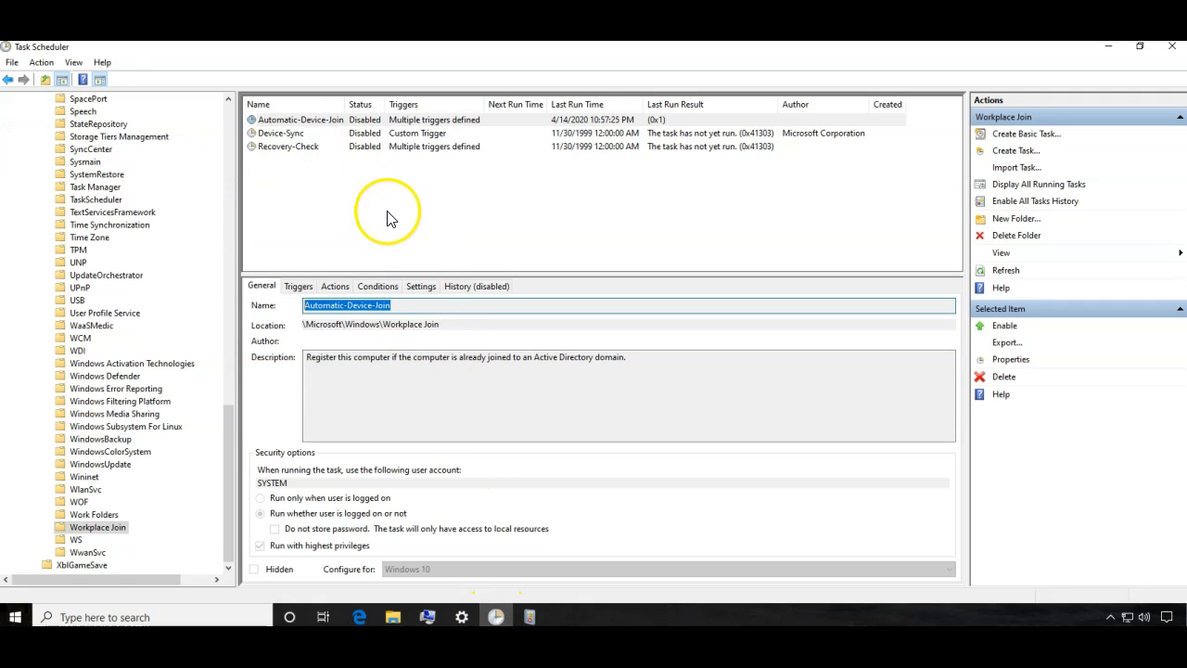
{"action": "left_click", "coordinate": [1007, 269]}
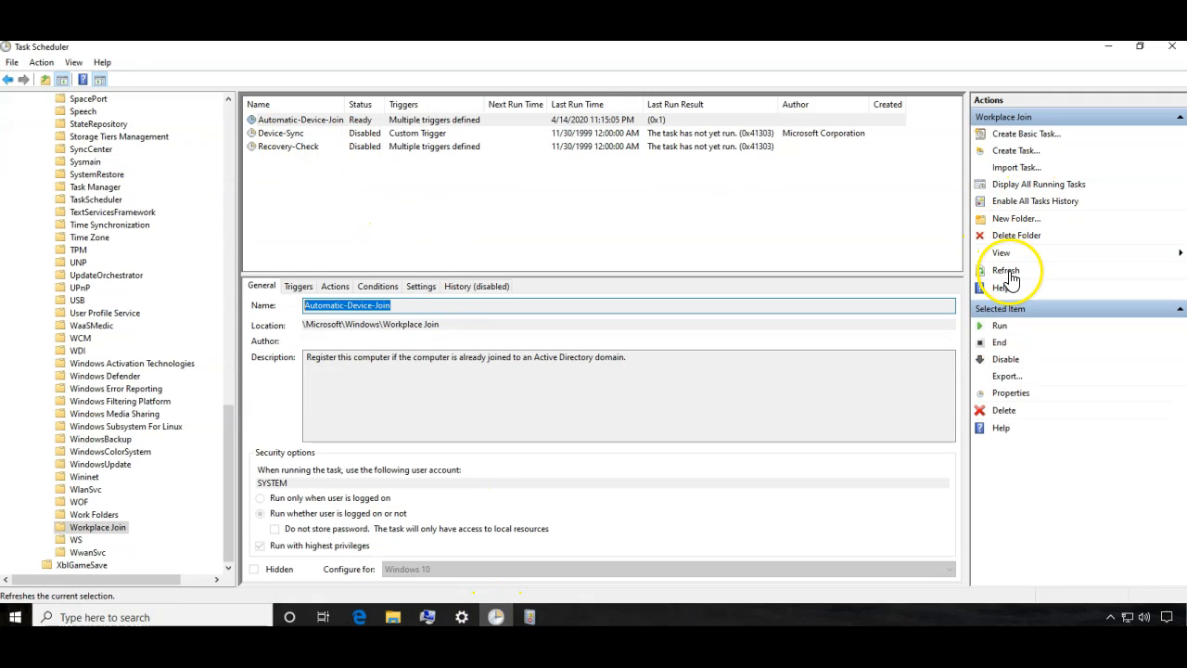
{"action": "left_click", "coordinate": [352, 119]}
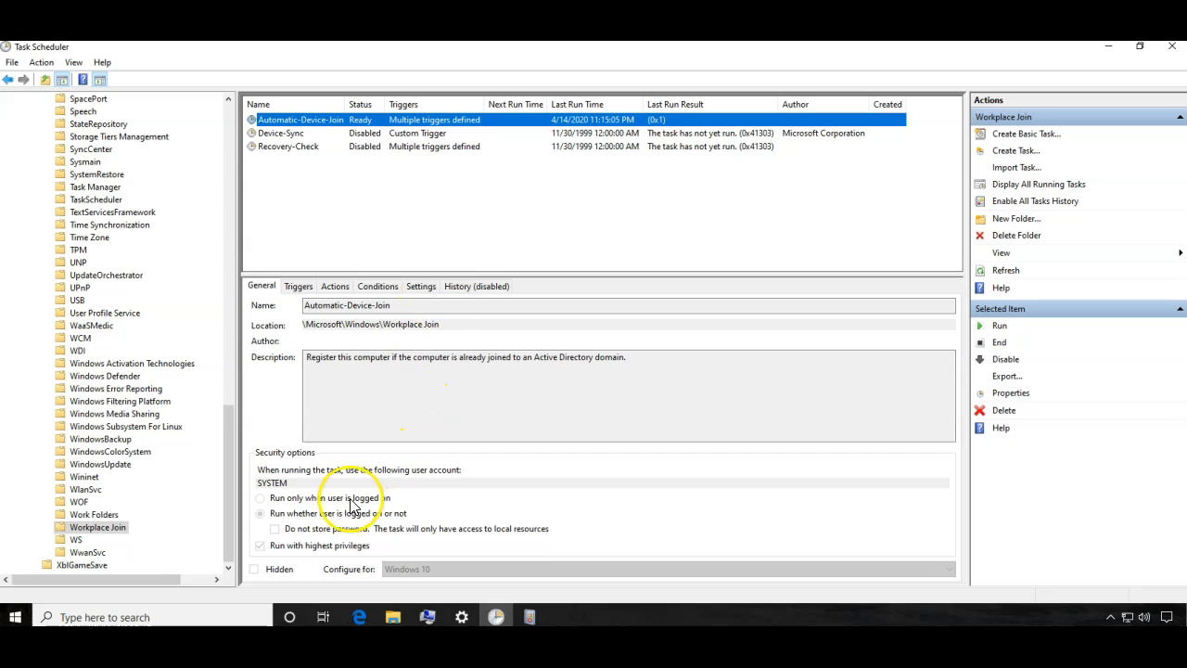
{"action": "left_click_drag", "start_coordinate": [496, 304], "coordinate": [296, 307]}
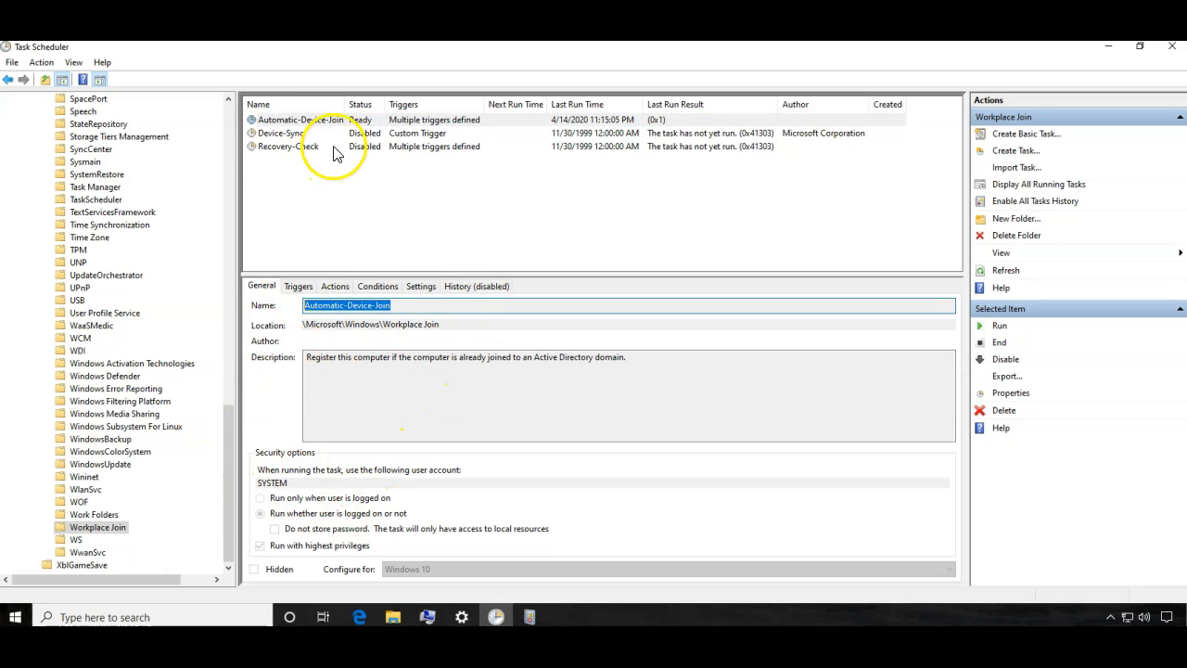
- Refresh Event Viewer's Workplace Join Admin log, then minimize Event Viewer and Task Scheduler
{"action": "mouse_move", "coordinate": [462, 617]}
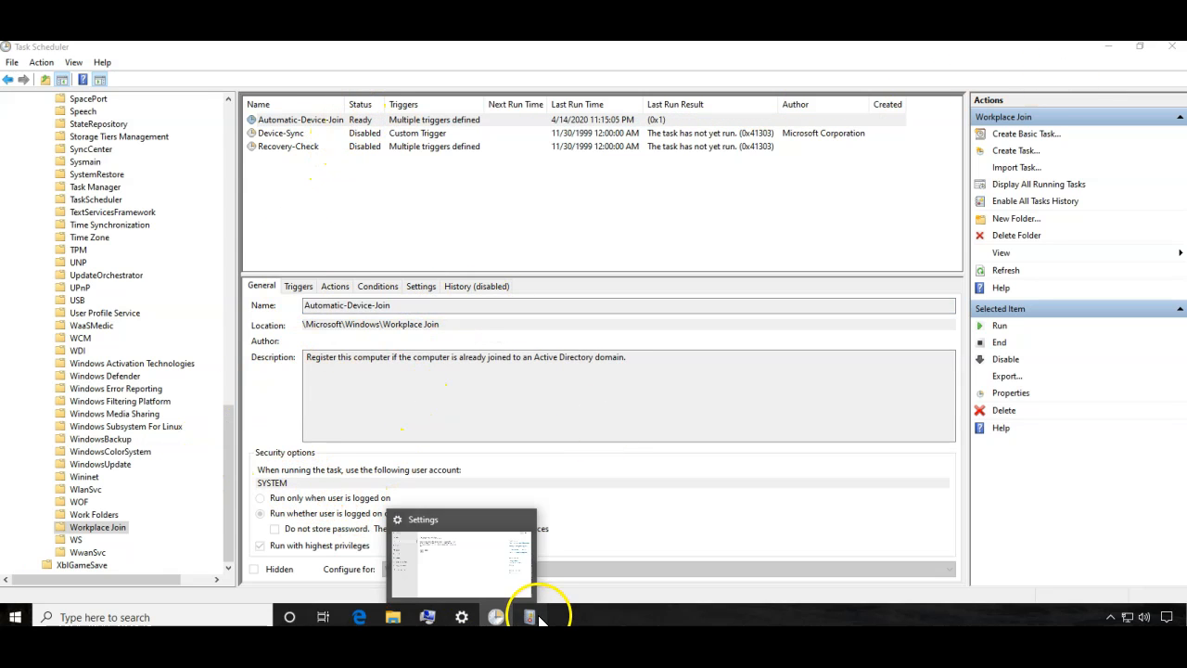
{"action": "left_click", "coordinate": [529, 617]}
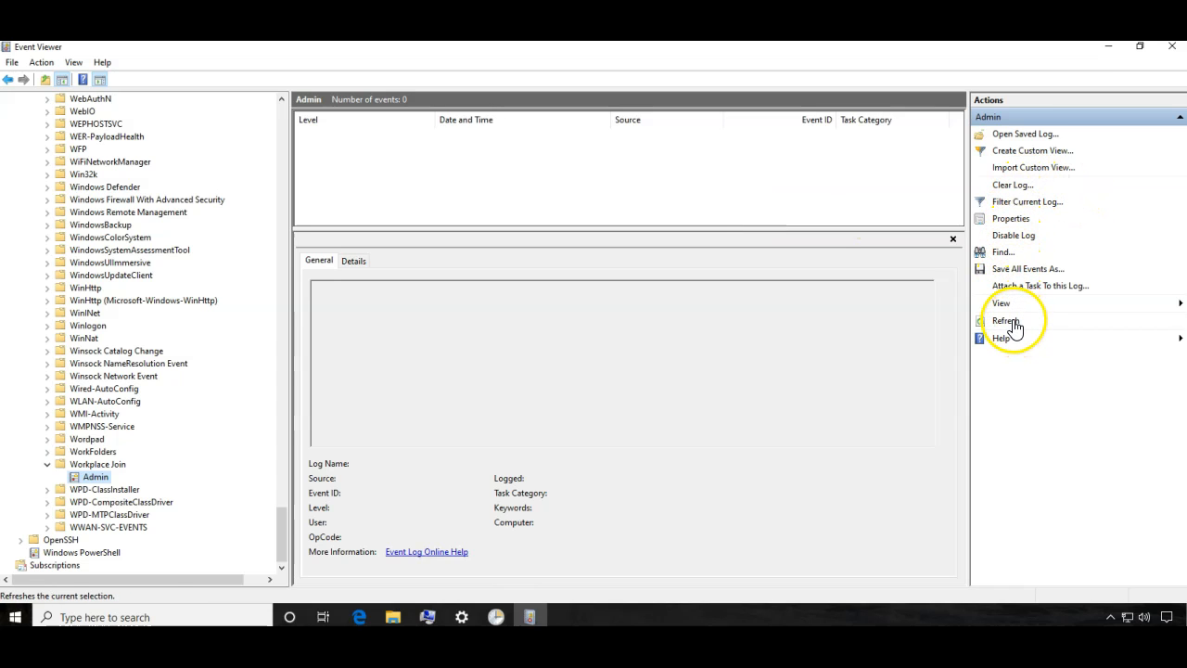
{"action": "right_click", "coordinate": [90, 481]}
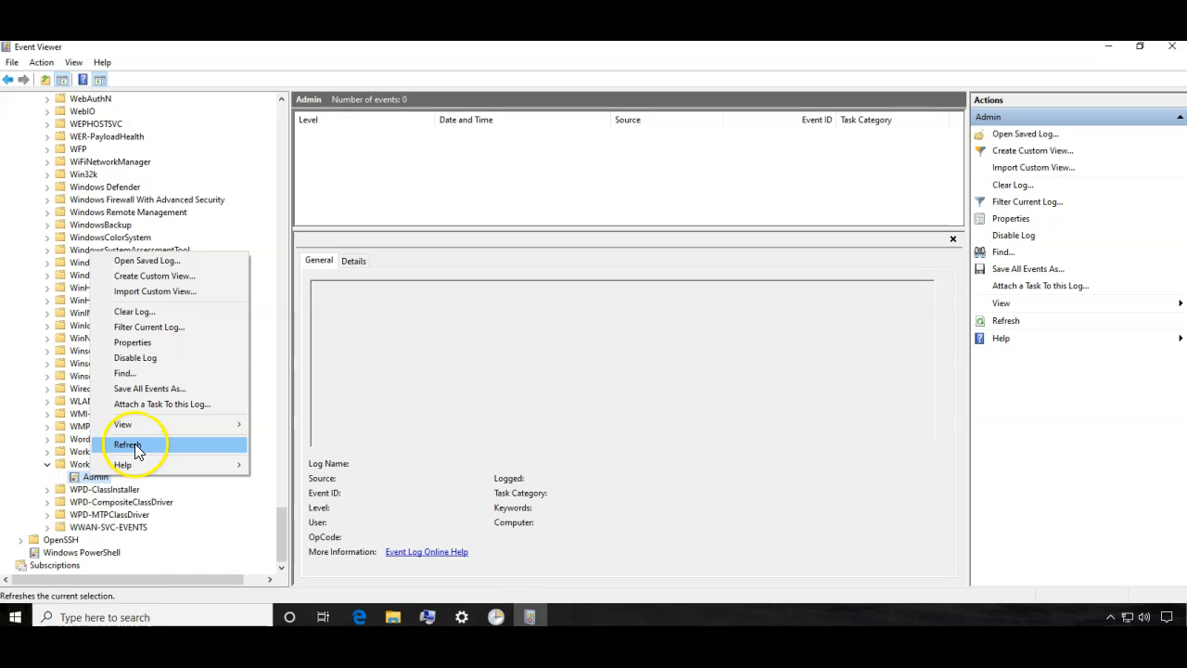
{"action": "left_click", "coordinate": [133, 445]}
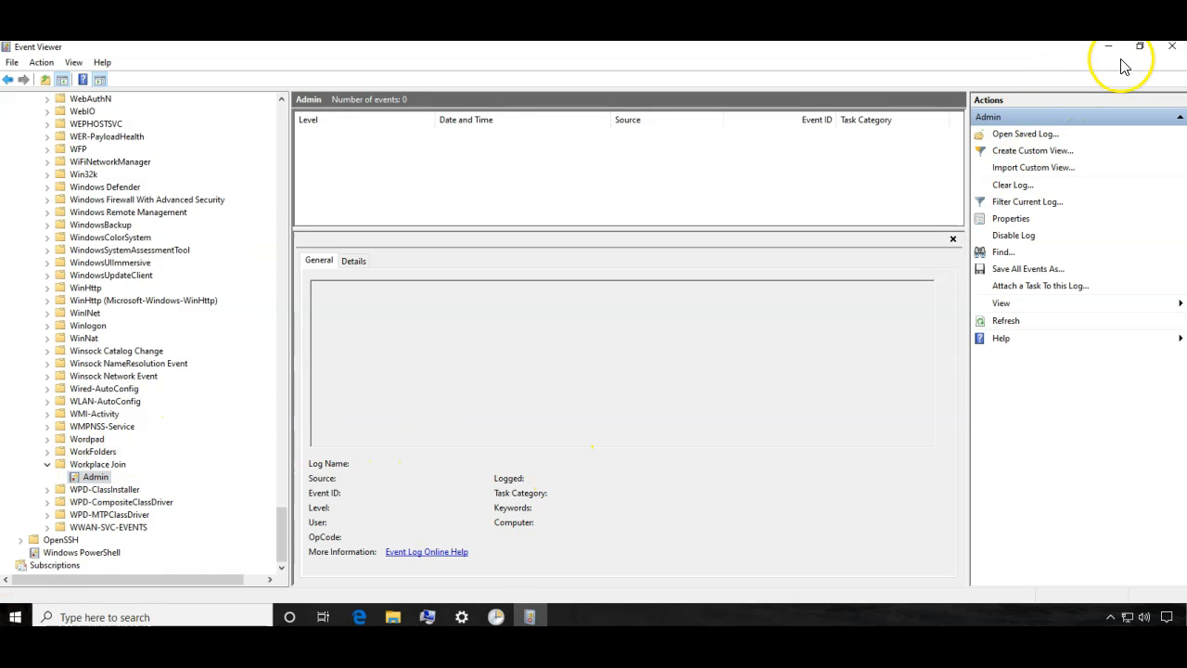
{"action": "left_click", "coordinate": [1110, 47]}
{"action": "left_click", "coordinate": [1111, 48]}
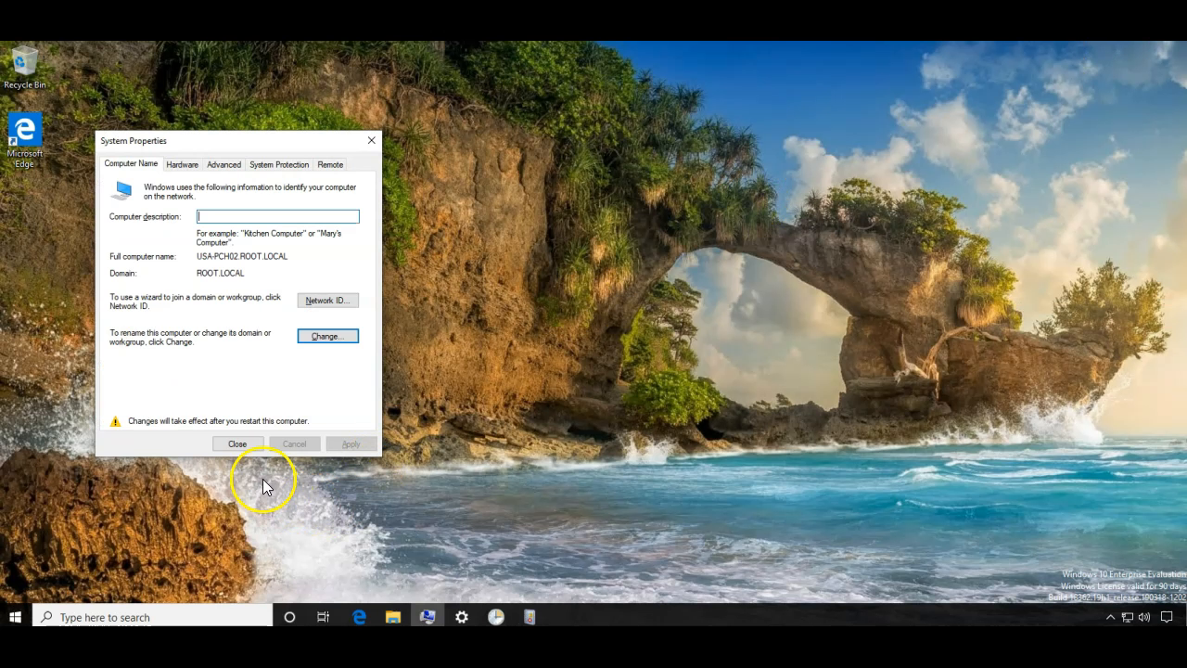
- Close System Properties and check the ROOT AD domain entry under Accounts > Access work or school
{"action": "left_click", "coordinate": [248, 446]}
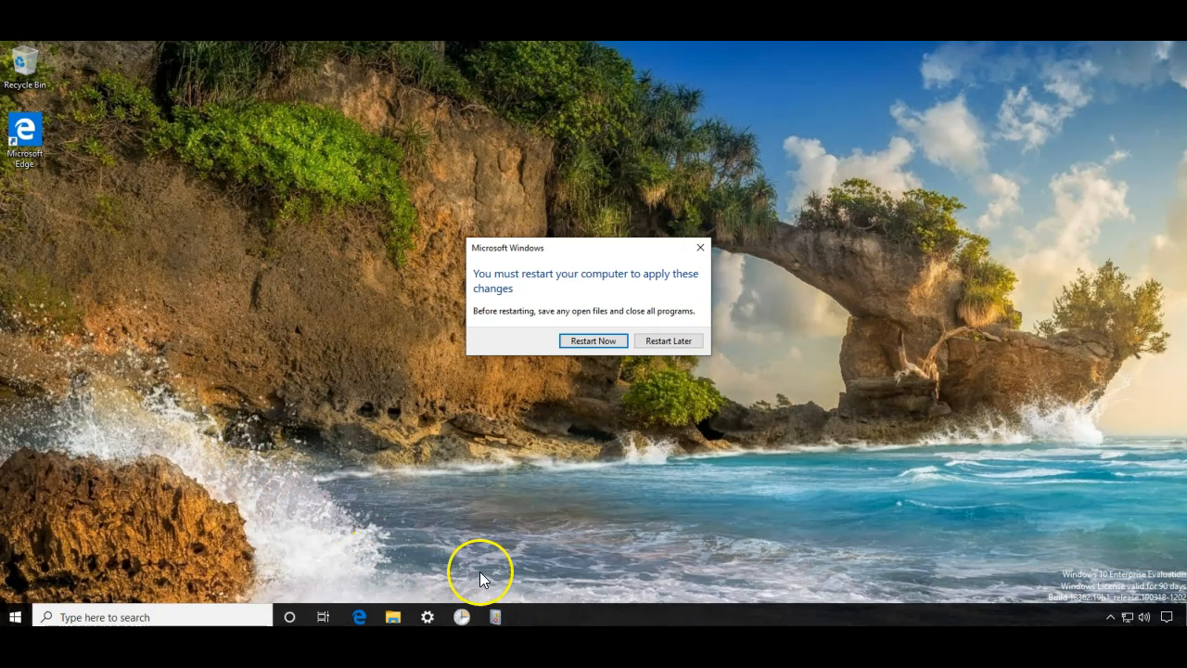
{"action": "left_click", "coordinate": [427, 616]}
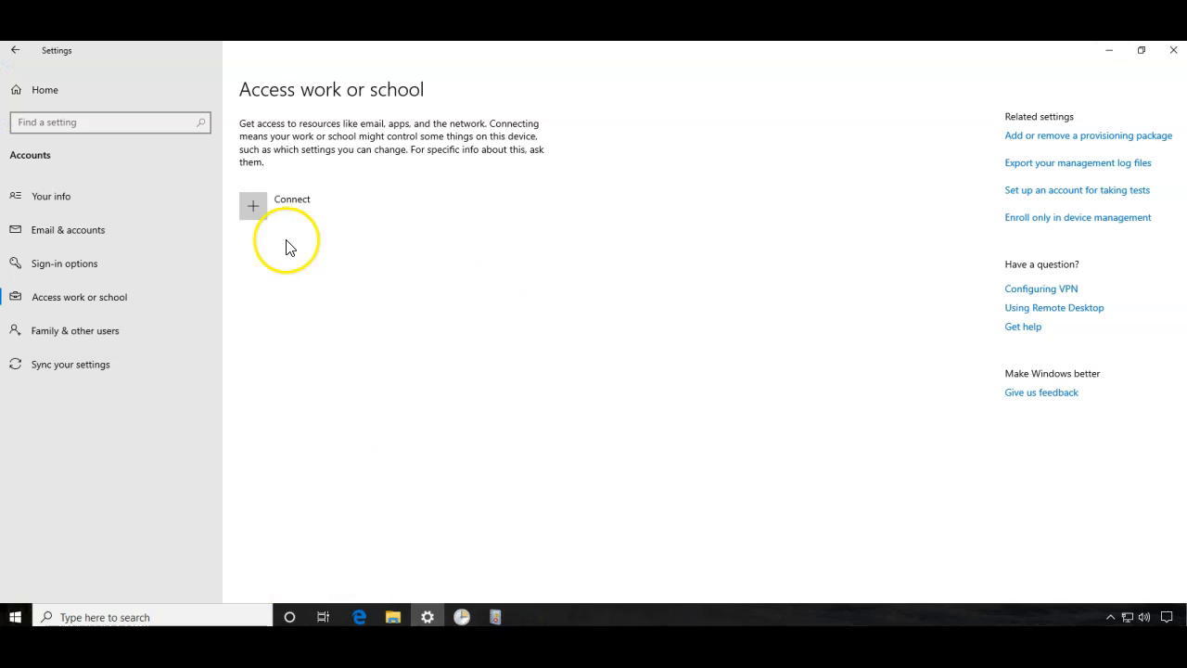
{"action": "left_click", "coordinate": [57, 88]}
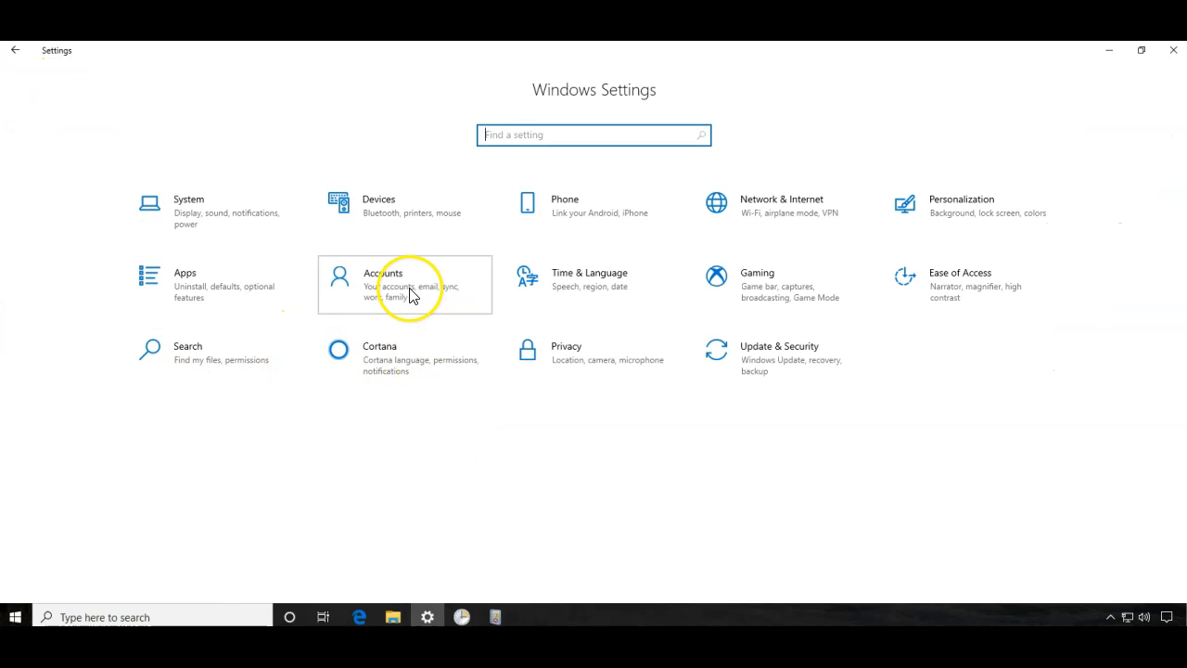
{"action": "left_click", "coordinate": [411, 291]}
{"action": "left_click", "coordinate": [70, 297]}
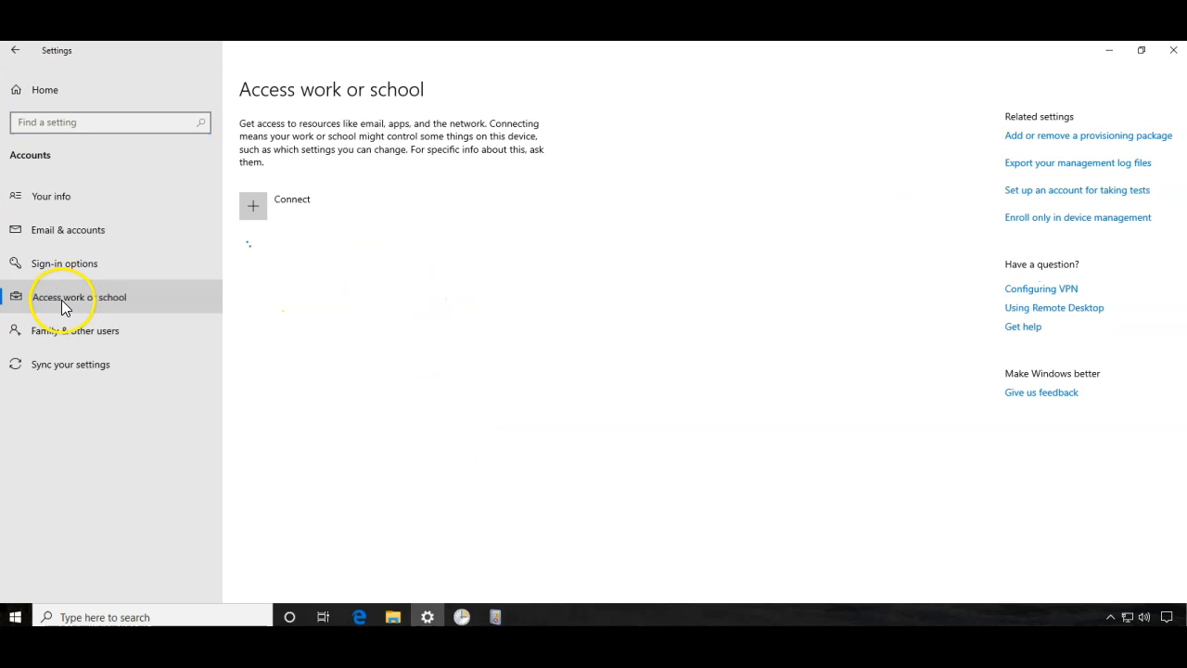
{"action": "left_click", "coordinate": [300, 250]}
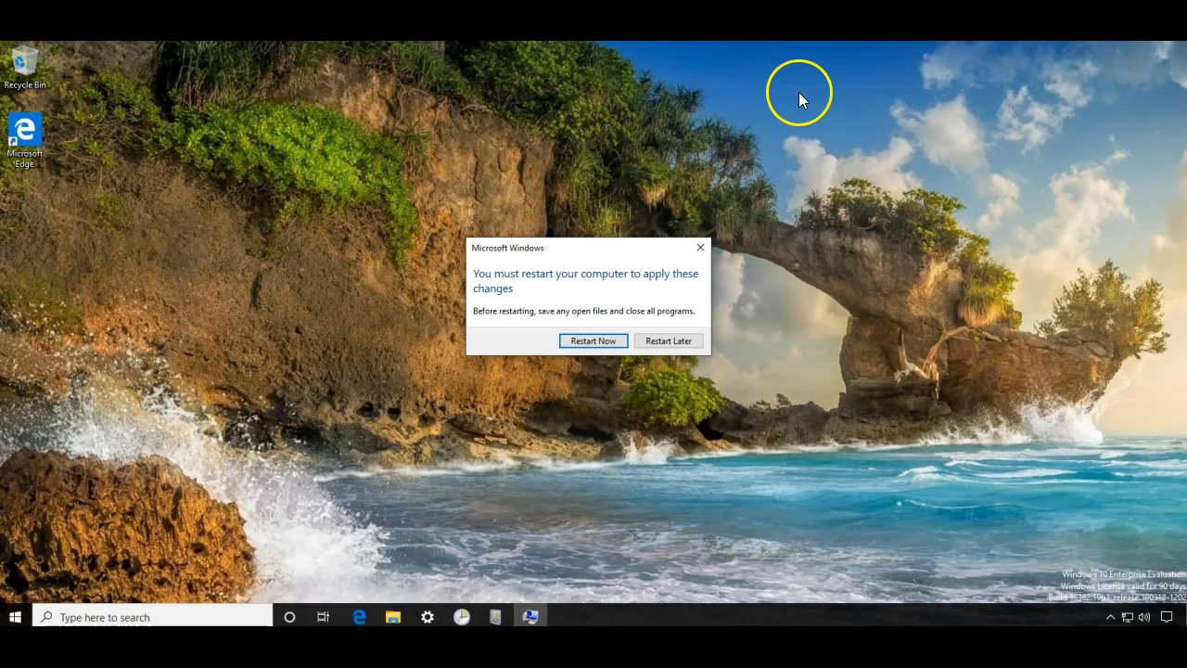
- Restart the computer and sign back in as the ROOT domain user
{"action": "left_click", "coordinate": [584, 342]}
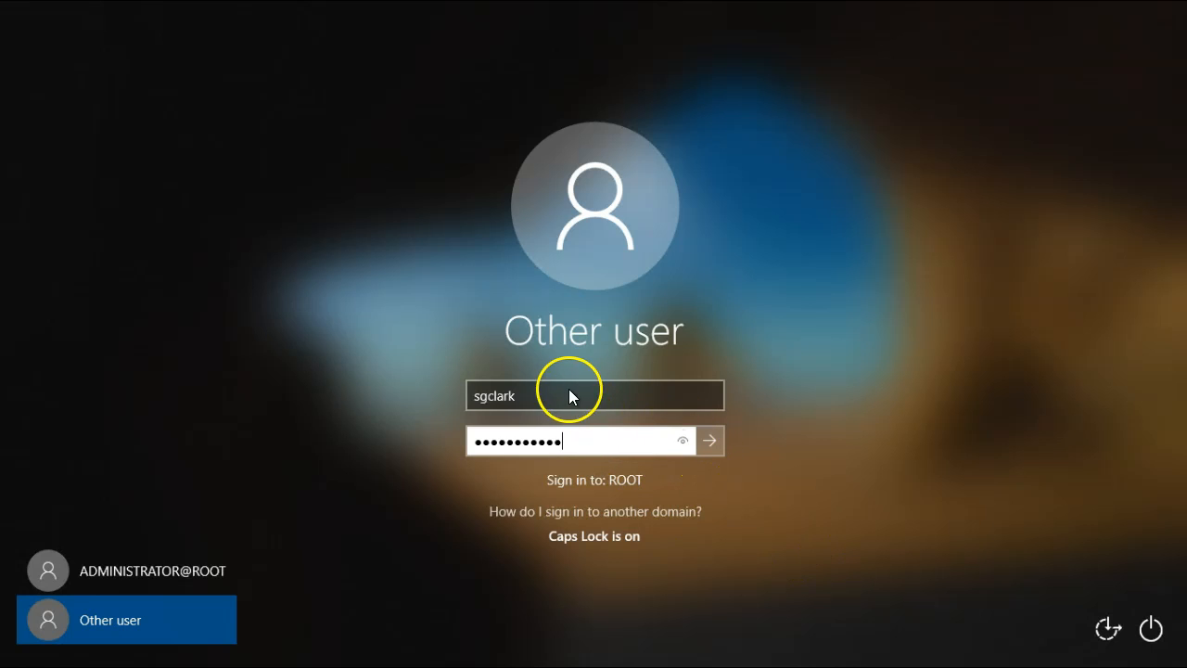
{"action": "left_click", "coordinate": [569, 396]}
{"action": "left_click", "coordinate": [572, 432]}
{"action": "left_click", "coordinate": [708, 441]}
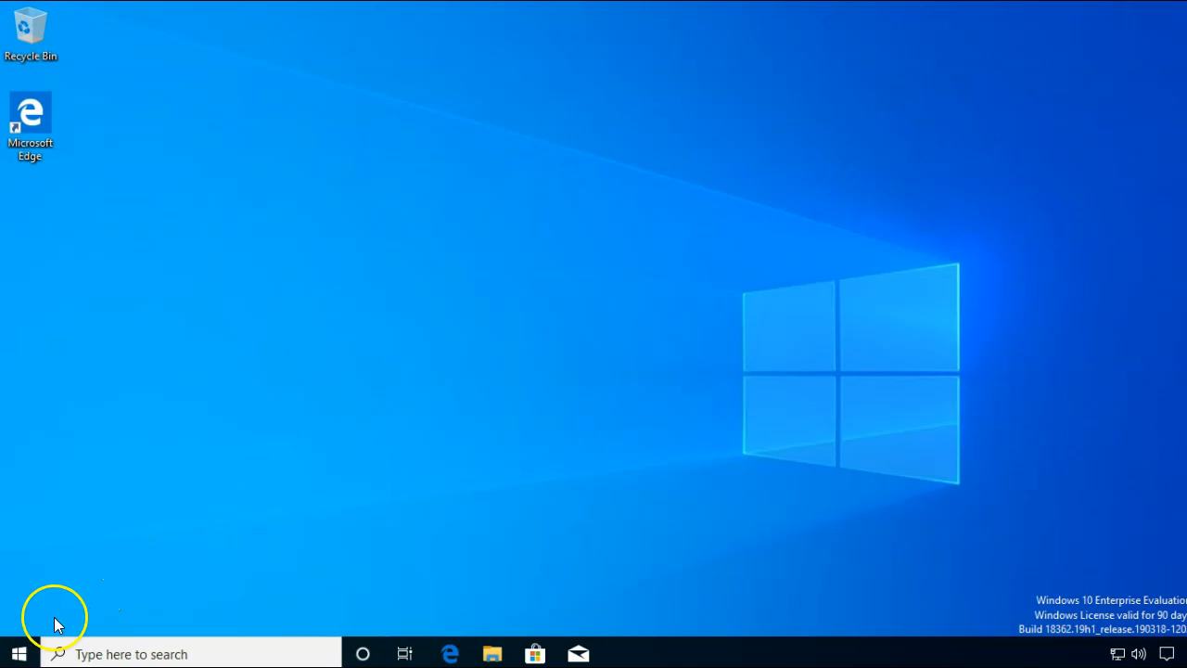
- Open Active Directory Users and Computers and the USA-PCH02 computer's properties from the Computers container
{"action": "left_click", "coordinate": [19, 652]}
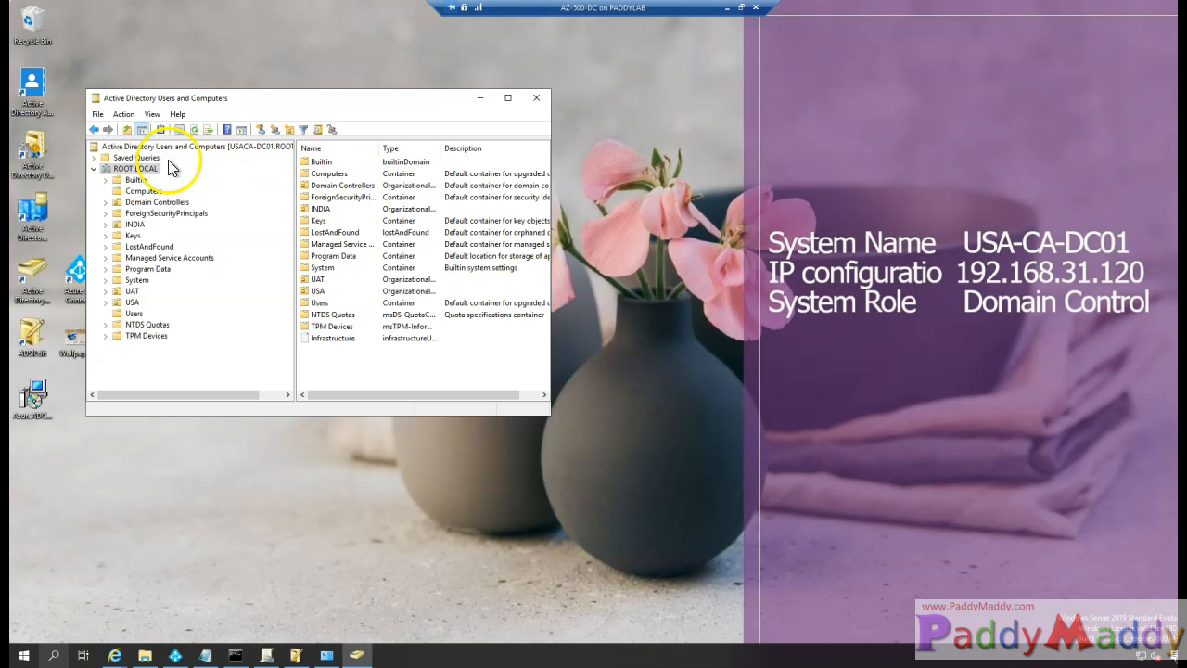
{"action": "double_click", "coordinate": [273, 97]}
{"action": "left_click", "coordinate": [75, 98]}
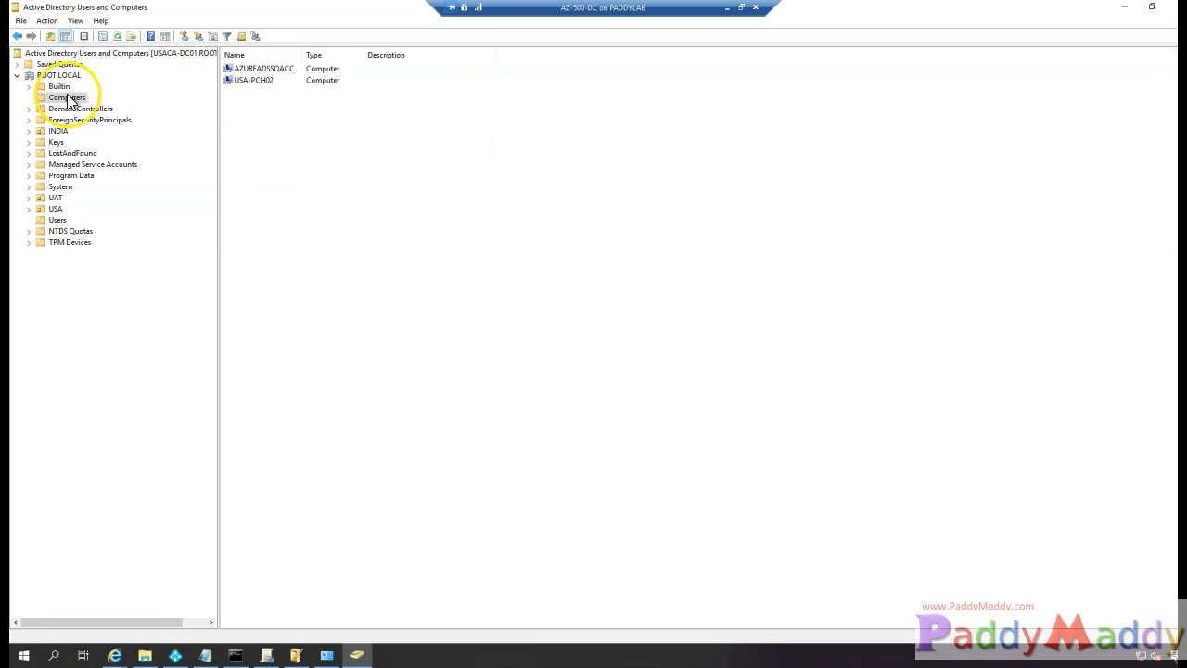
{"action": "right_click", "coordinate": [268, 79]}
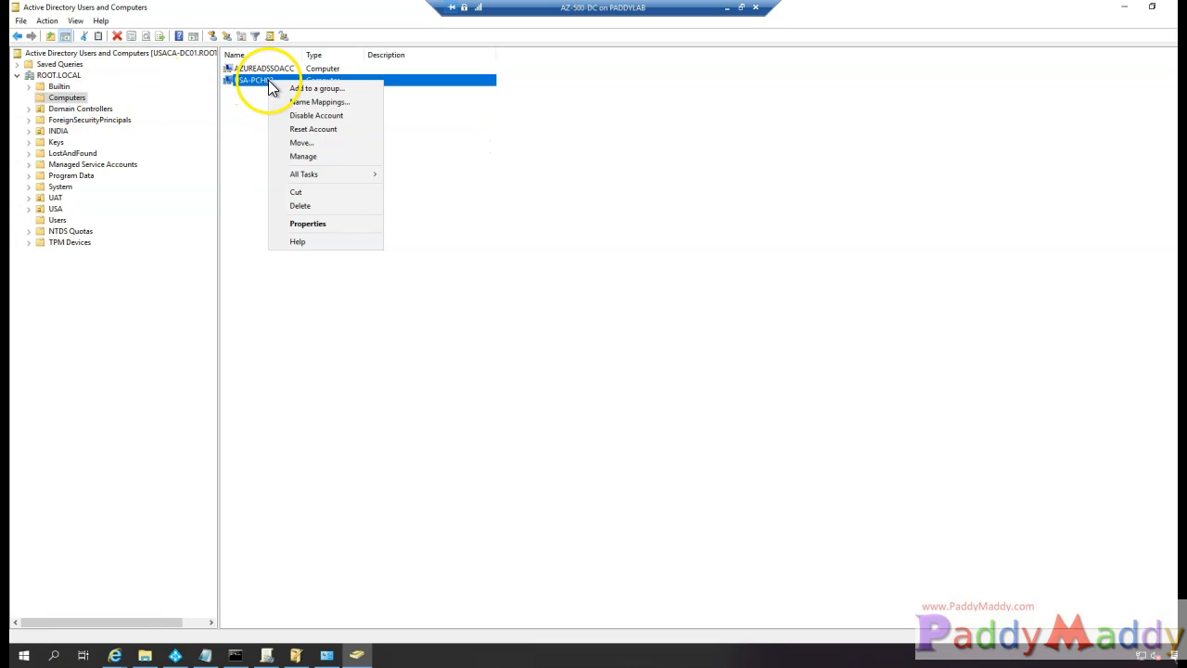
{"action": "left_click", "coordinate": [330, 227]}
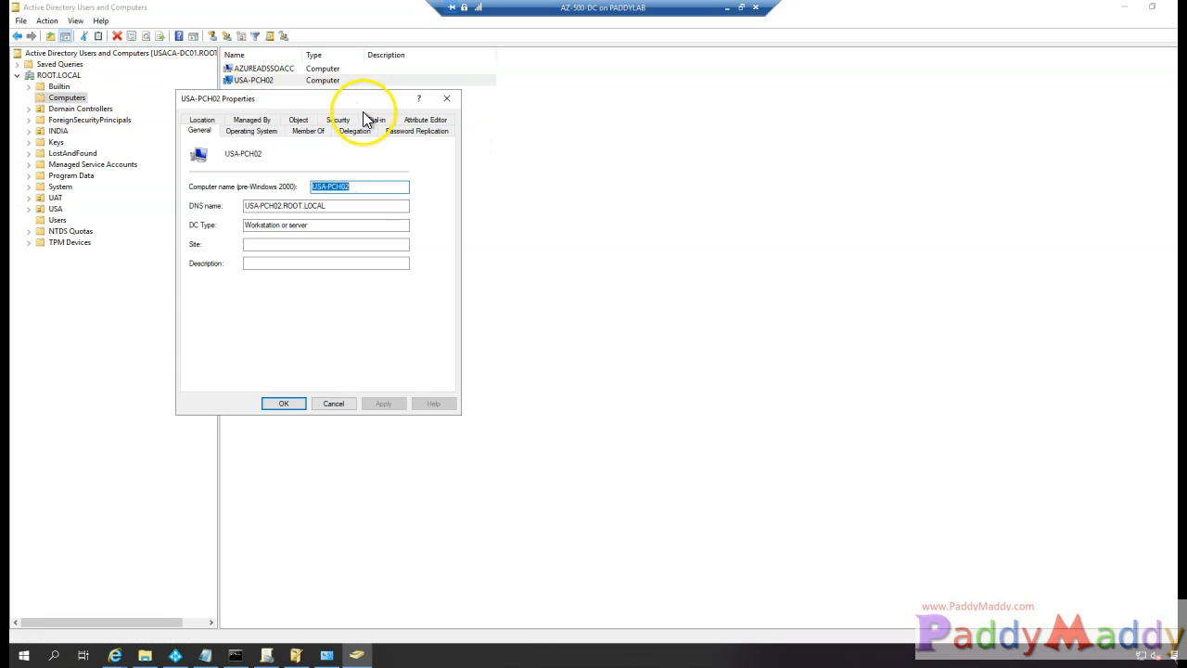
{"action": "left_click", "coordinate": [429, 120]}
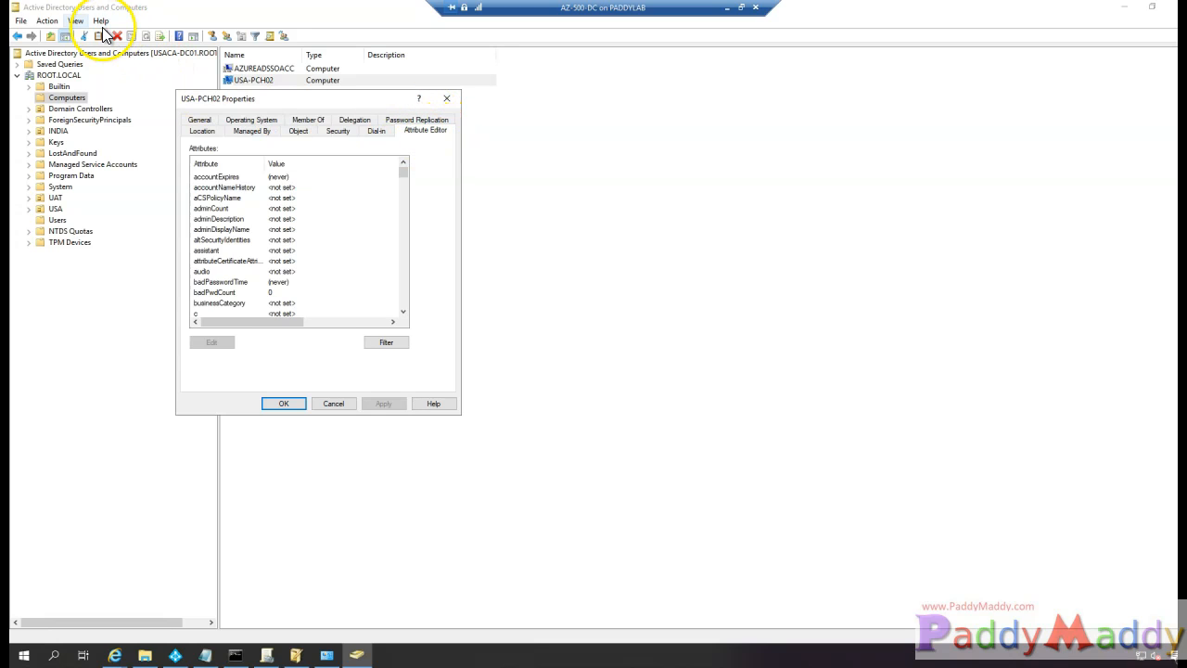
- Check the View menu's Advanced Features option and reopen USA-PCH02's properties
{"action": "left_click", "coordinate": [76, 20]}
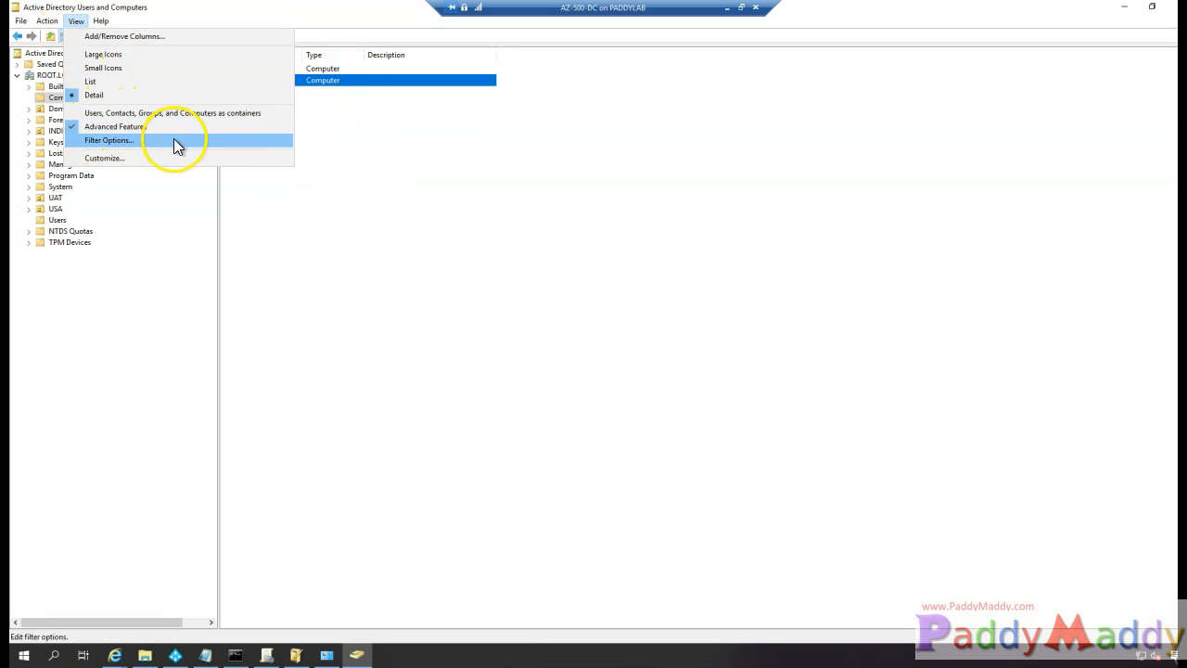
{"action": "left_click", "coordinate": [464, 194]}
{"action": "right_click", "coordinate": [358, 81]}
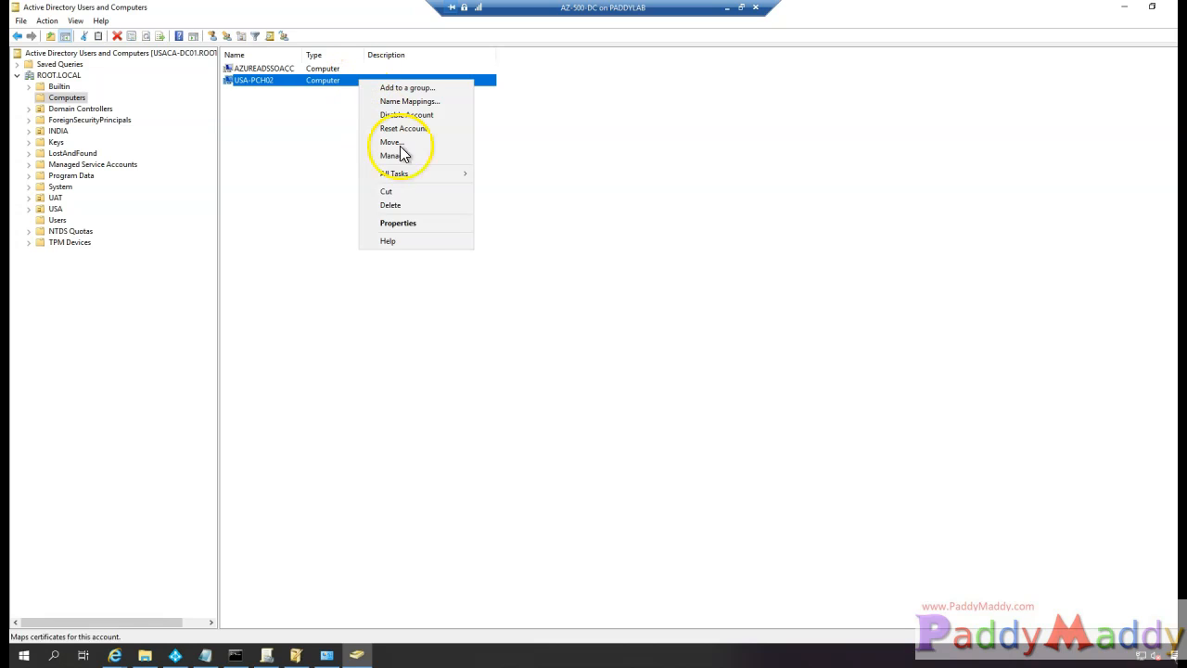
{"action": "left_click", "coordinate": [419, 221]}
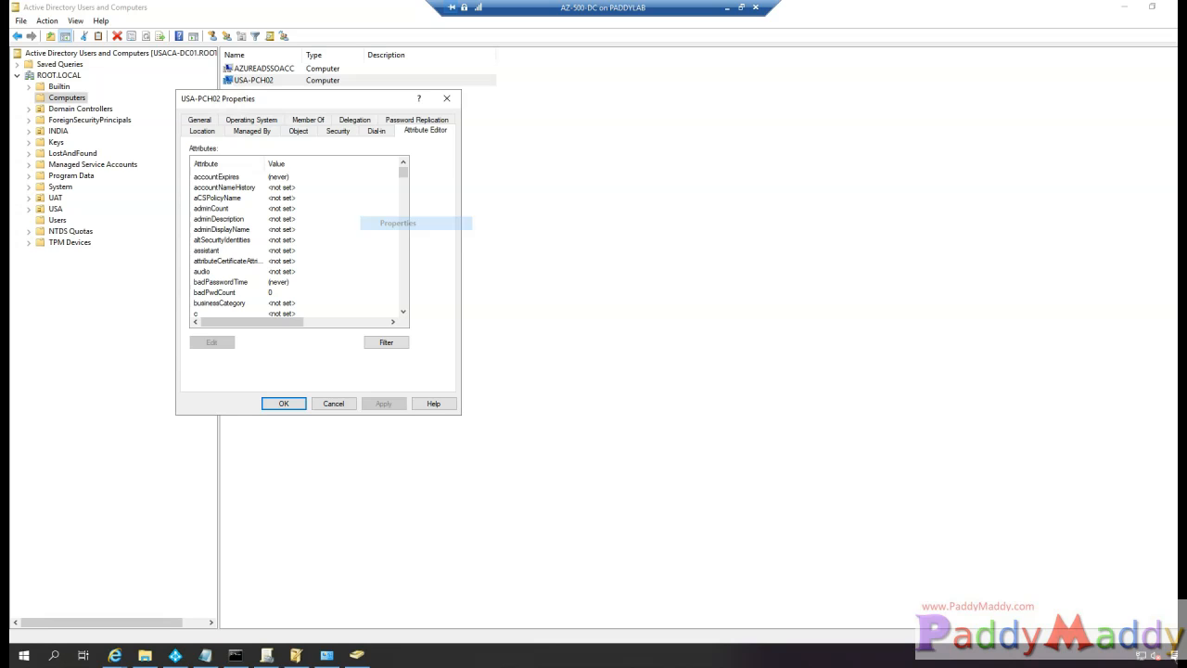
- Find userCertificate in the Attribute Editor and copy its full hex value
{"action": "left_click", "coordinate": [231, 220]}
{"action": "type", "text": "user"}
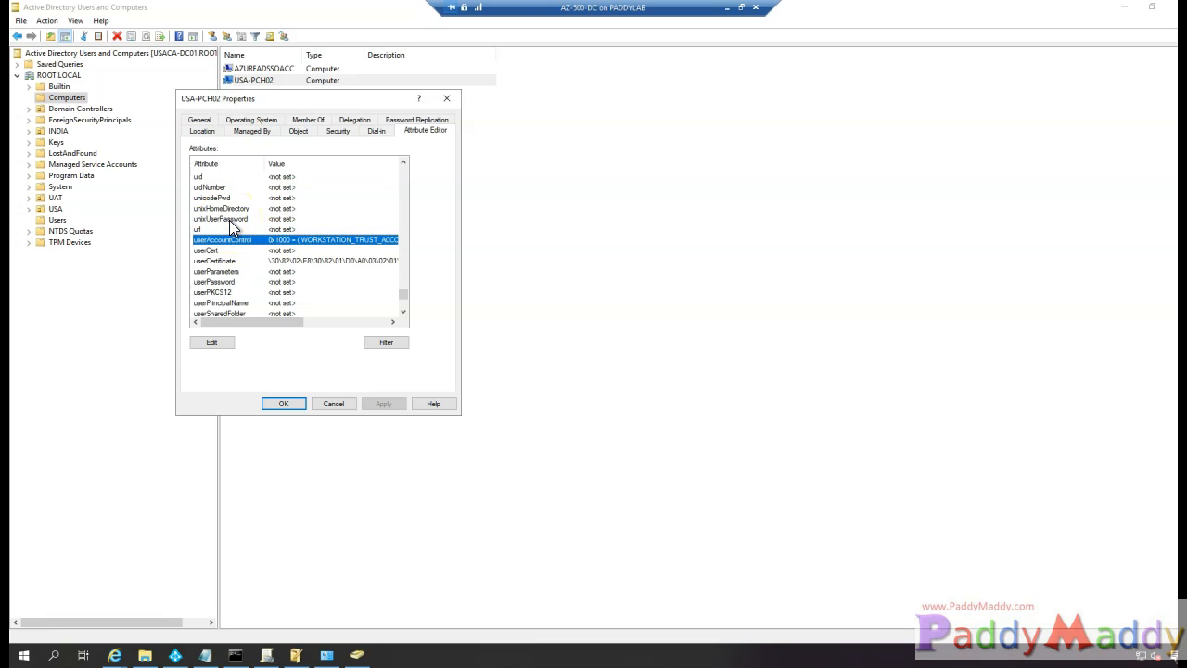
{"action": "left_click", "coordinate": [235, 252]}
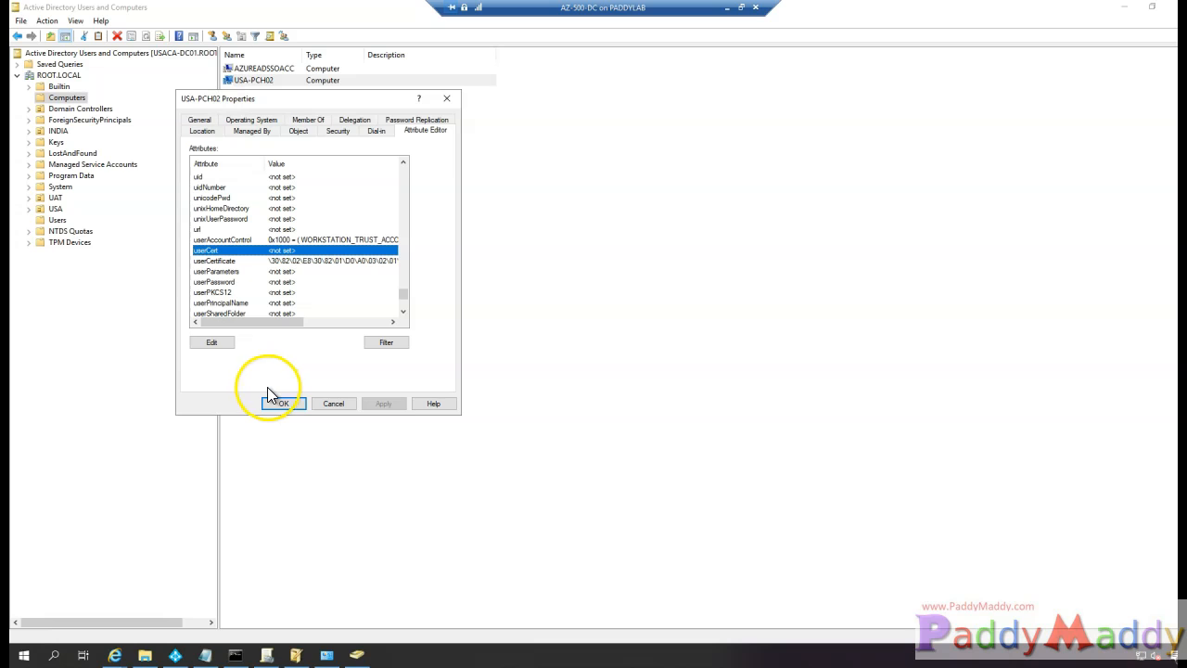
{"action": "double_click", "coordinate": [225, 261]}
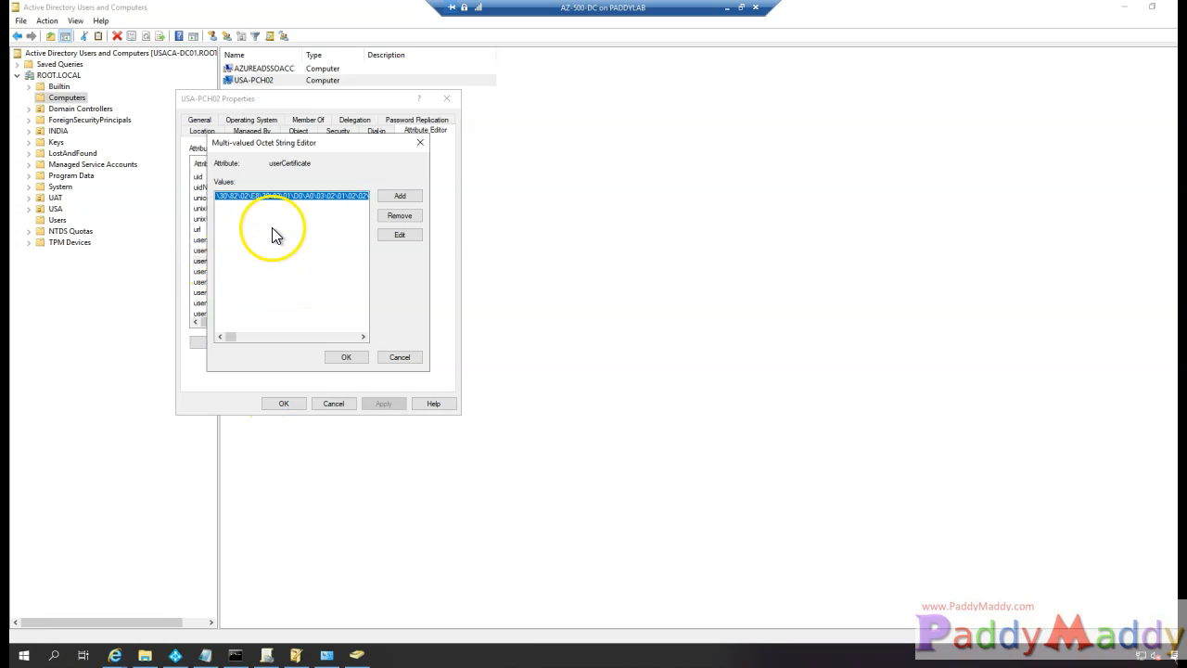
{"action": "left_click", "coordinate": [401, 235]}
{"action": "left_click", "coordinate": [212, 228]}
{"action": "left_click_drag", "start_coordinate": [213, 228], "coordinate": [362, 350]}
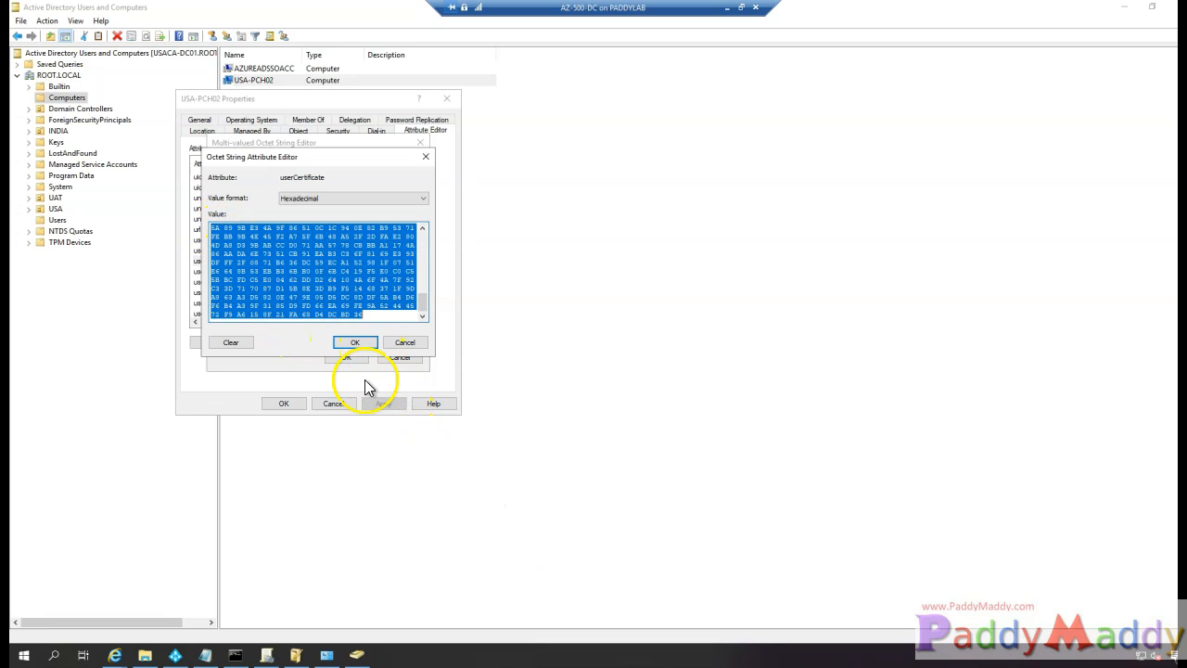
{"action": "right_click", "coordinate": [336, 274]}
{"action": "left_click", "coordinate": [371, 318]}
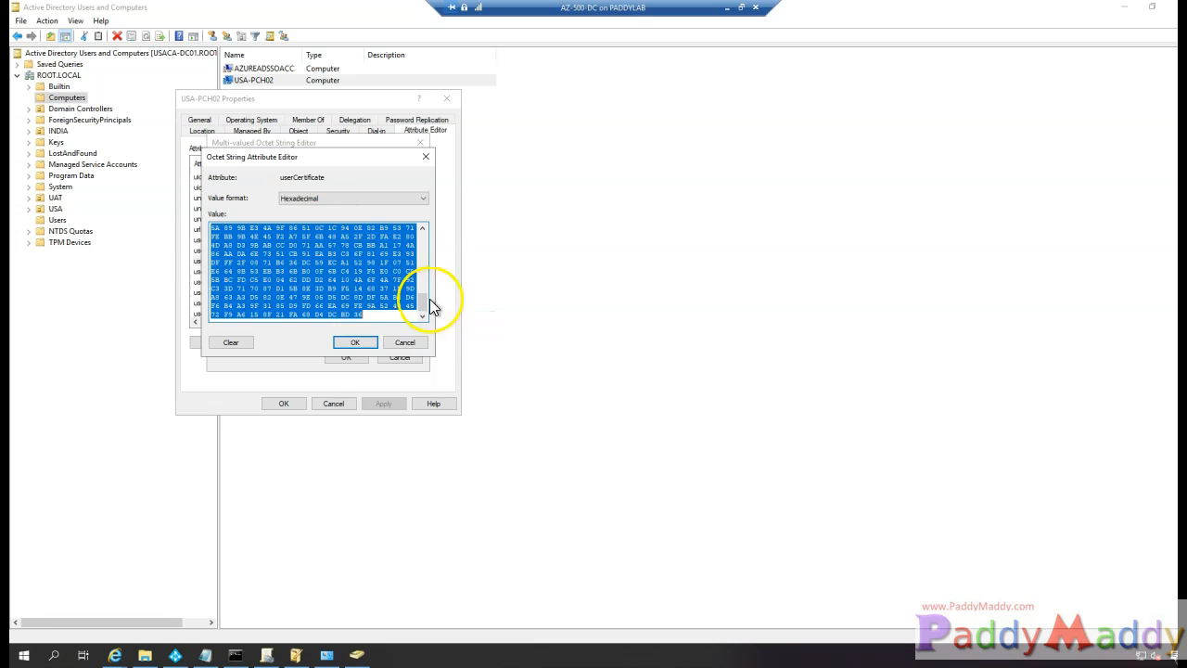
{"action": "left_click", "coordinate": [119, 268]}
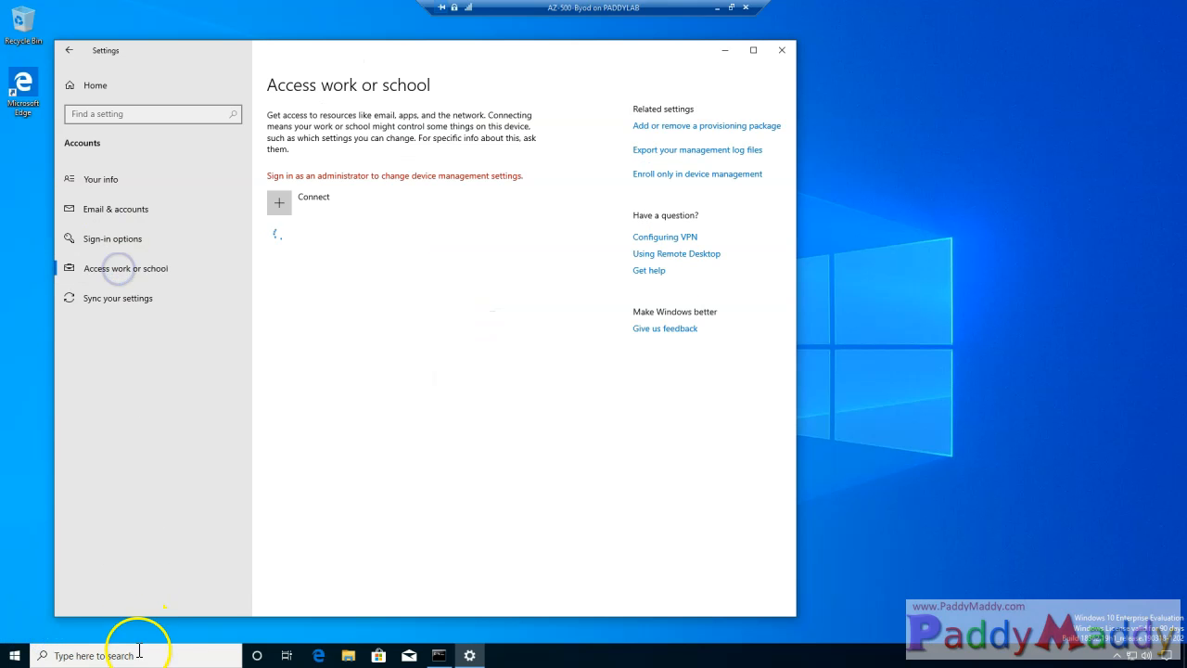
- Run DSREGCMD /STATUS in a maximized Command Prompt and highlight AzureAdJoined YES and DomainJoined YES
{"action": "left_click", "coordinate": [139, 654]}
{"action": "type", "text": "C"}
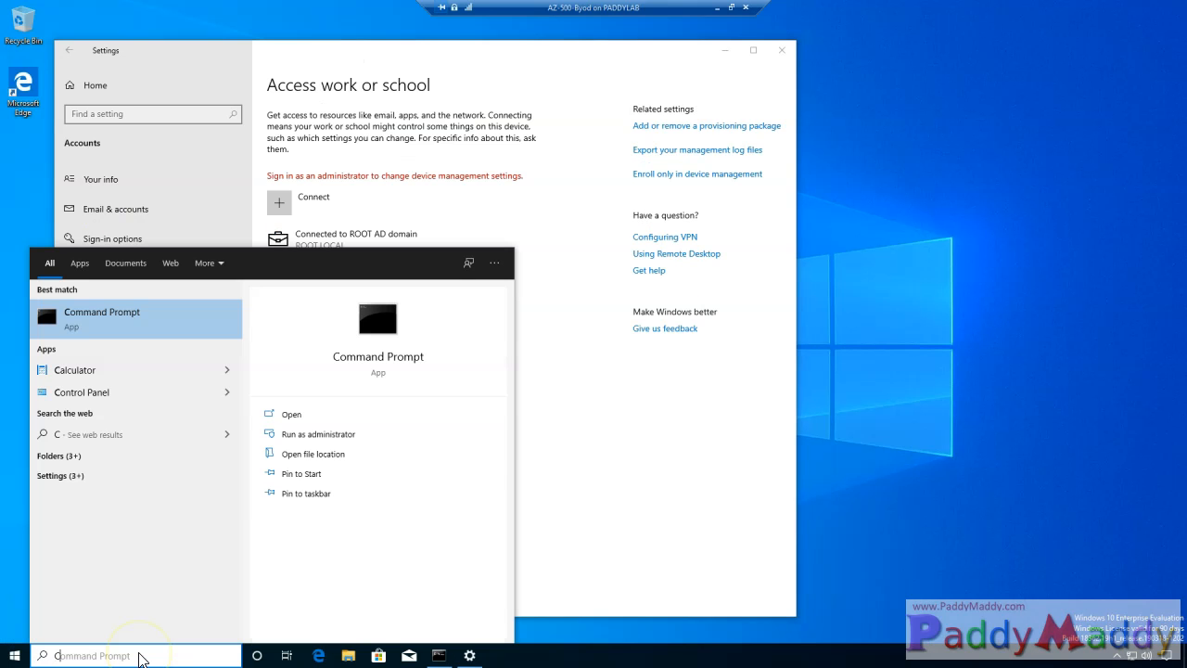
{"action": "type", "text": "MD"}
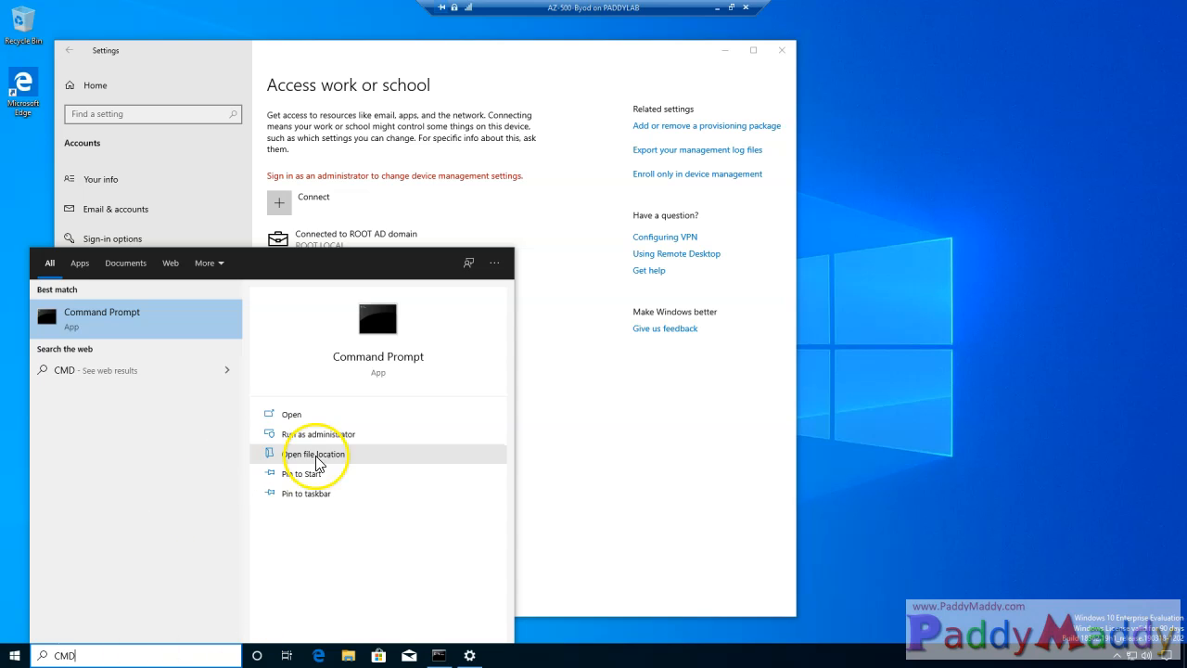
{"action": "left_click", "coordinate": [310, 414]}
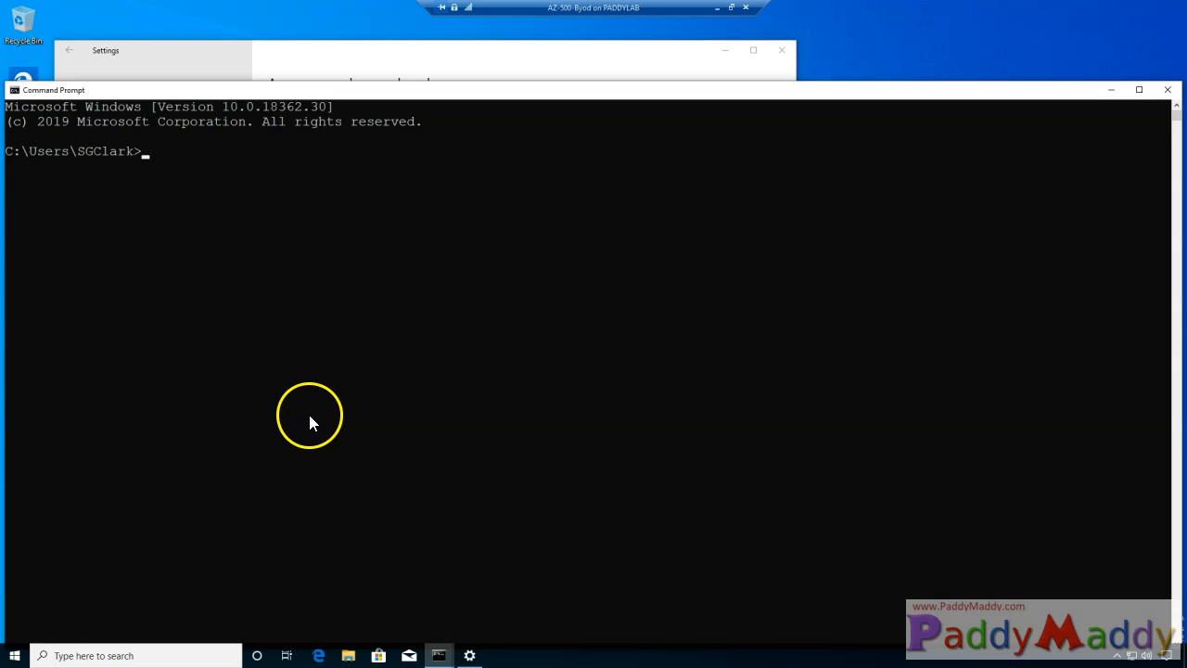
{"action": "key", "text": "Return"}
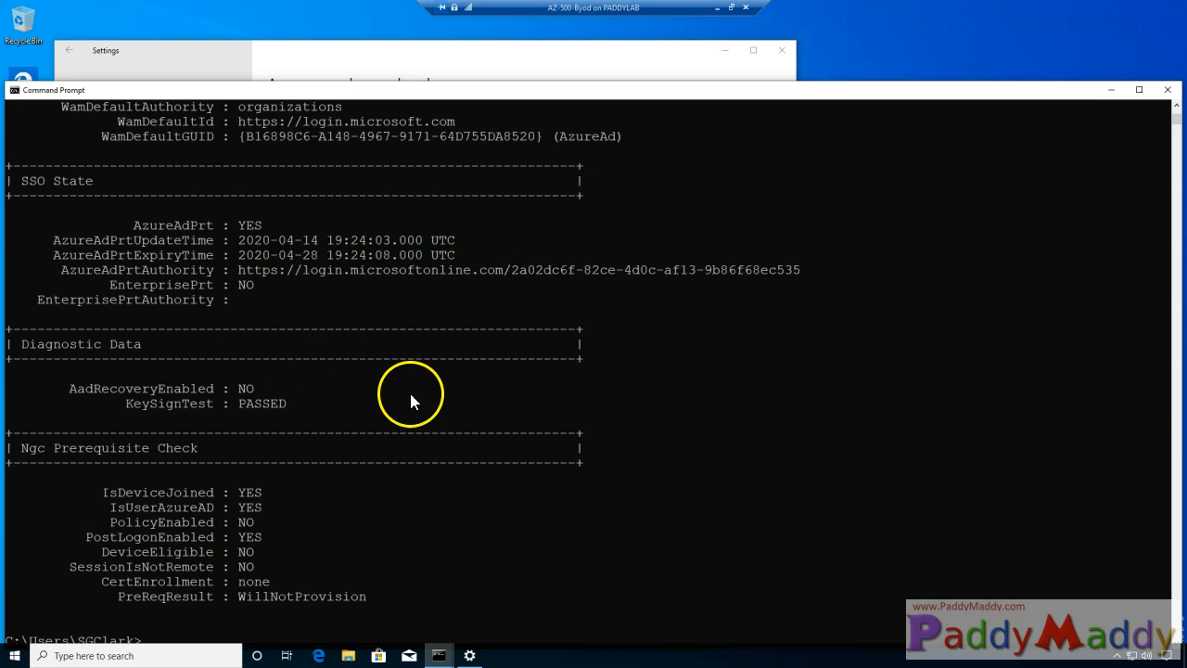
{"action": "scroll", "coordinate": [441, 287], "scroll_direction": "up", "scroll_amount": 2}
{"action": "double_click", "coordinate": [467, 91]}
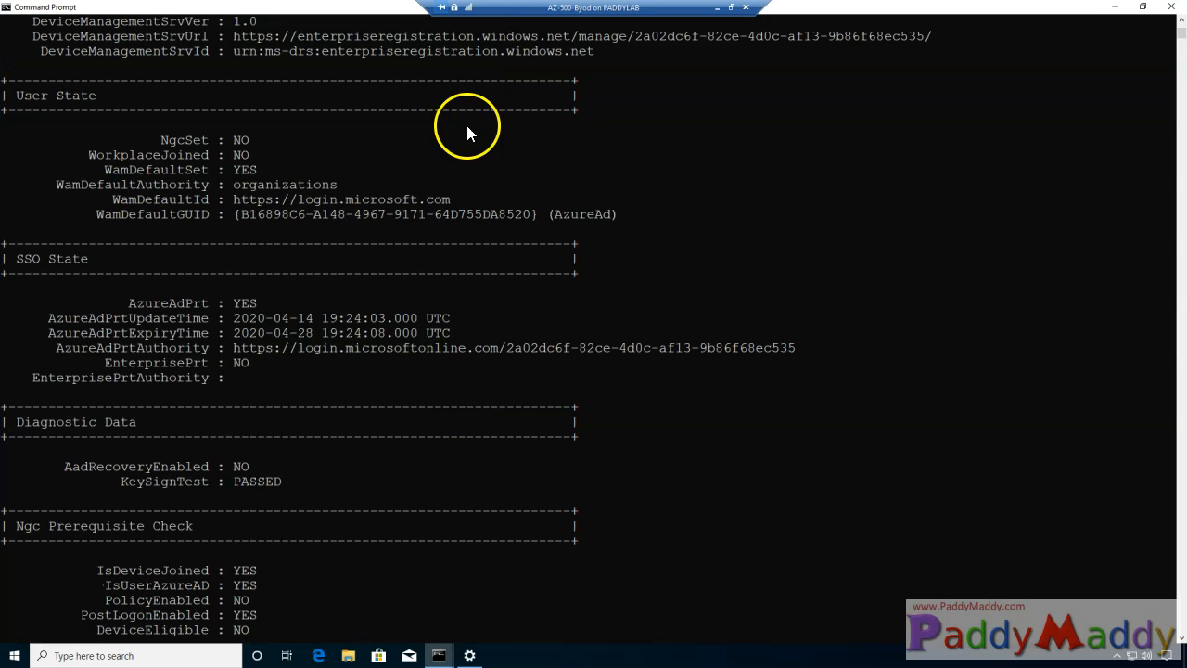
{"action": "scroll", "coordinate": [394, 492], "scroll_direction": "up", "scroll_amount": 15}
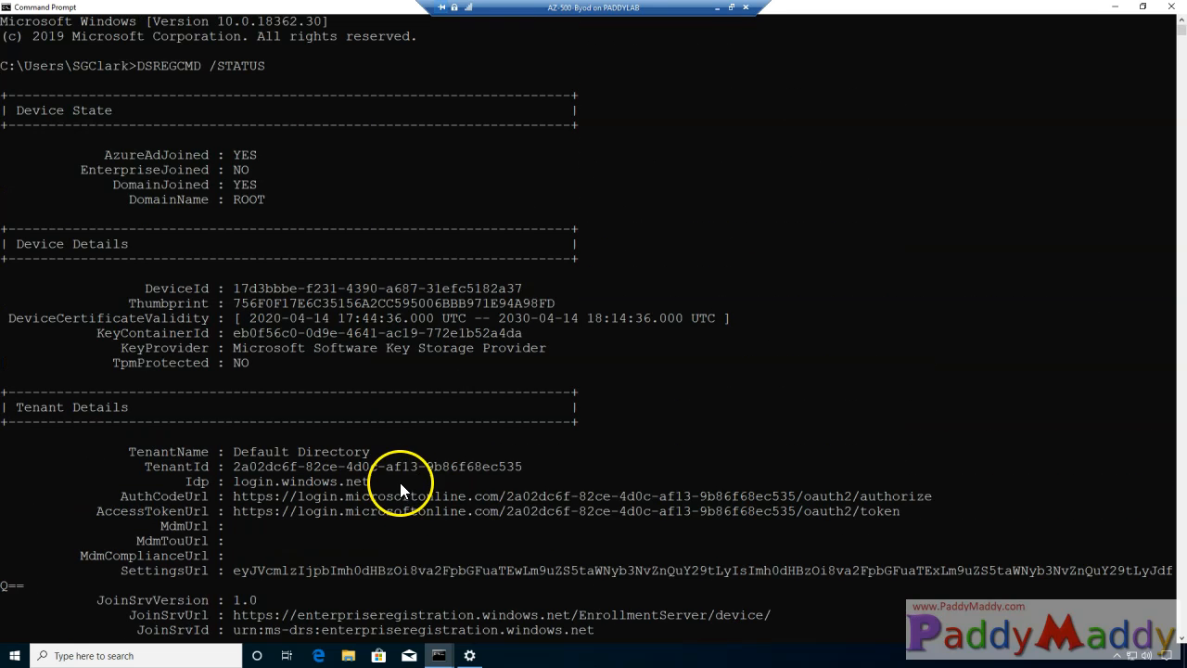
{"action": "left_click_drag", "start_coordinate": [106, 159], "coordinate": [252, 153]}
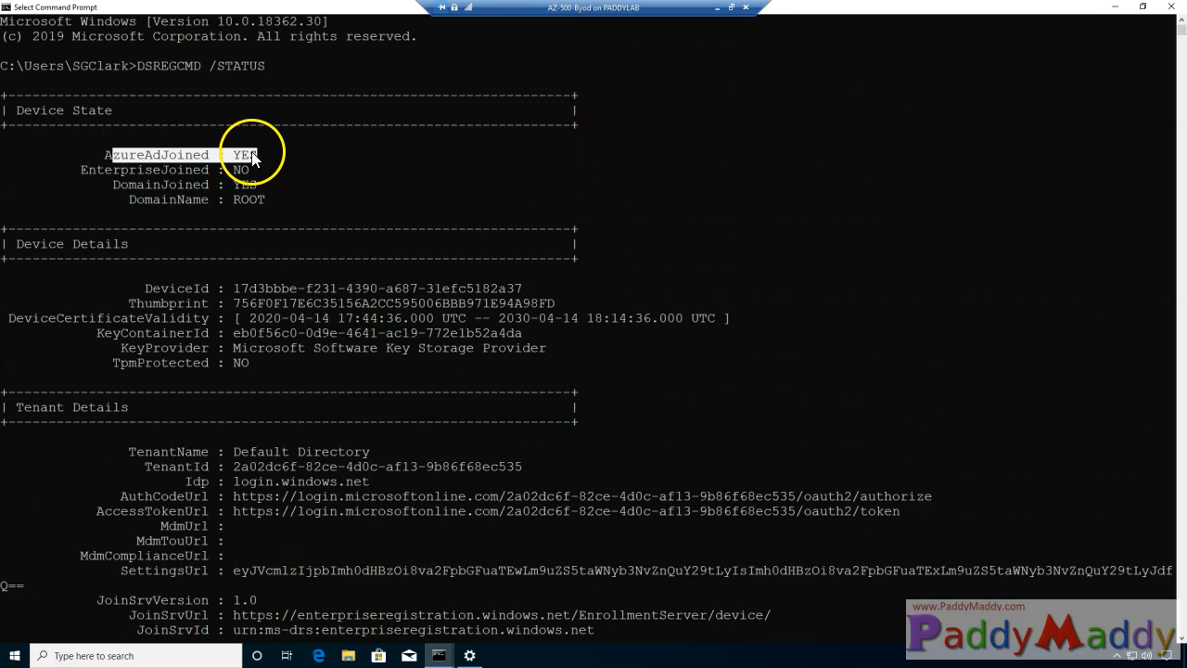
{"action": "left_click_drag", "start_coordinate": [115, 186], "coordinate": [258, 186]}
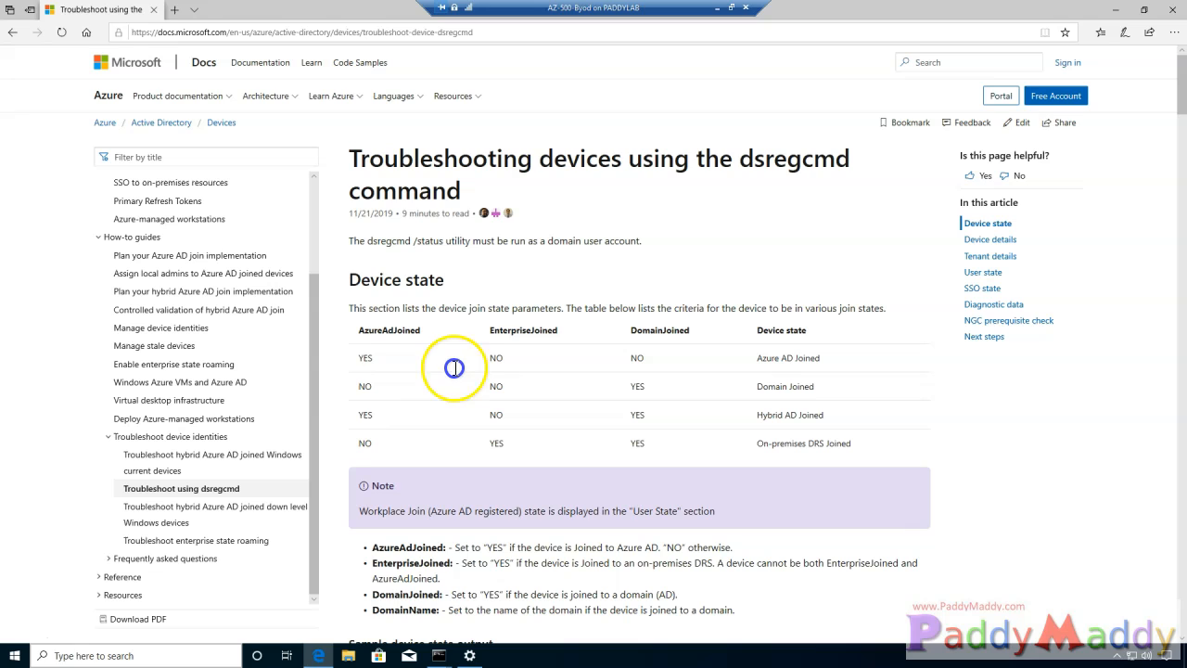
- Highlight the first three Device state table rows and place the console lower right beside them
{"action": "left_click_drag", "start_coordinate": [363, 358], "coordinate": [847, 418]}
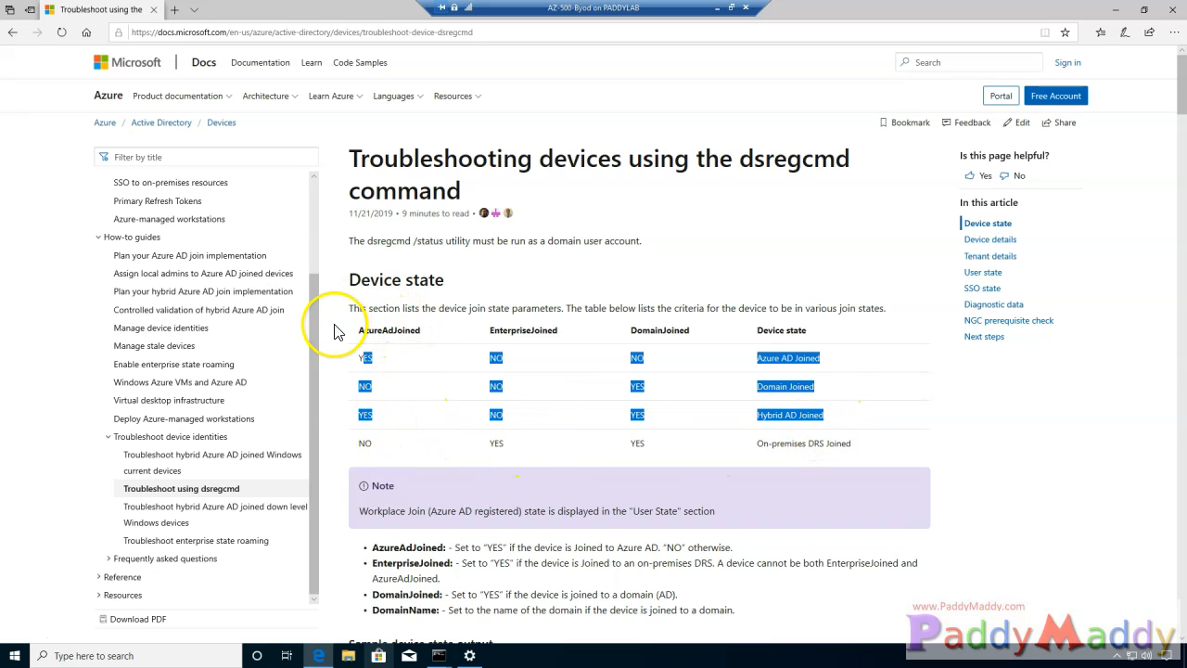
{"action": "mouse_move", "coordinate": [439, 655]}
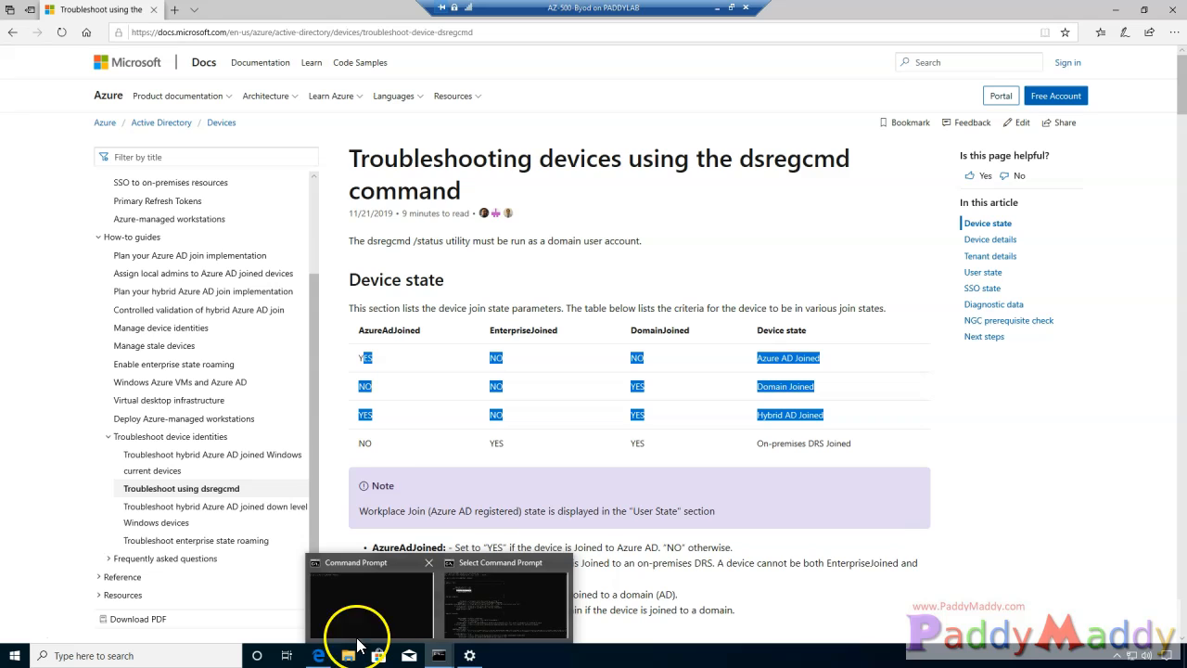
{"action": "left_click", "coordinate": [499, 613]}
{"action": "left_click_drag", "start_coordinate": [318, 7], "coordinate": [612, 476]}
- Match the console's AzureAdJoined YES, EnterpriseJoined NO, DomainJoined YES and DomainName lines against the table
{"action": "left_click_drag", "start_coordinate": [449, 547], "coordinate": [579, 556]}
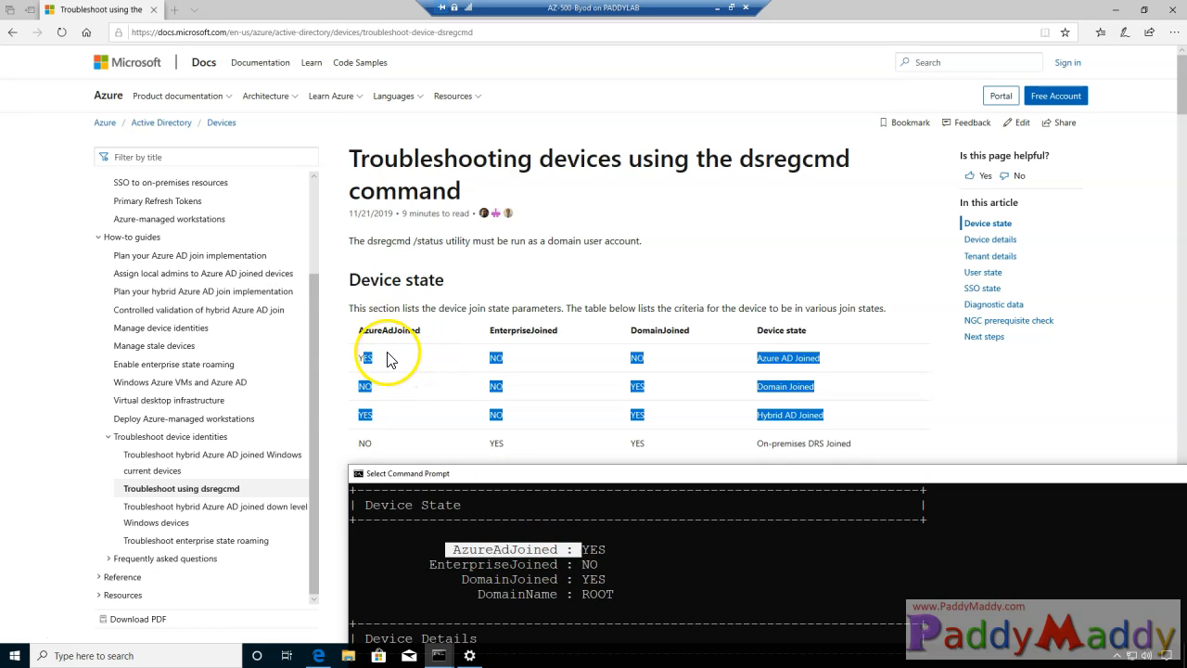
{"action": "left_click", "coordinate": [422, 369]}
{"action": "mouse_move", "coordinate": [439, 653]}
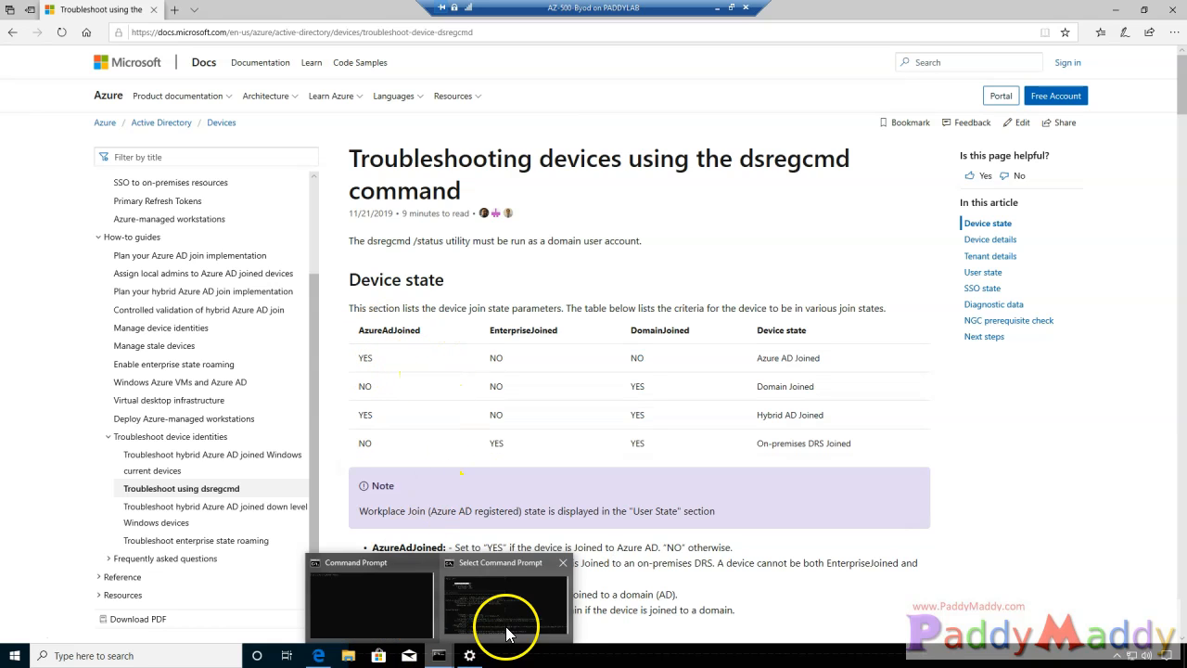
{"action": "left_click", "coordinate": [507, 633]}
{"action": "left_click_drag", "start_coordinate": [567, 549], "coordinate": [607, 553]}
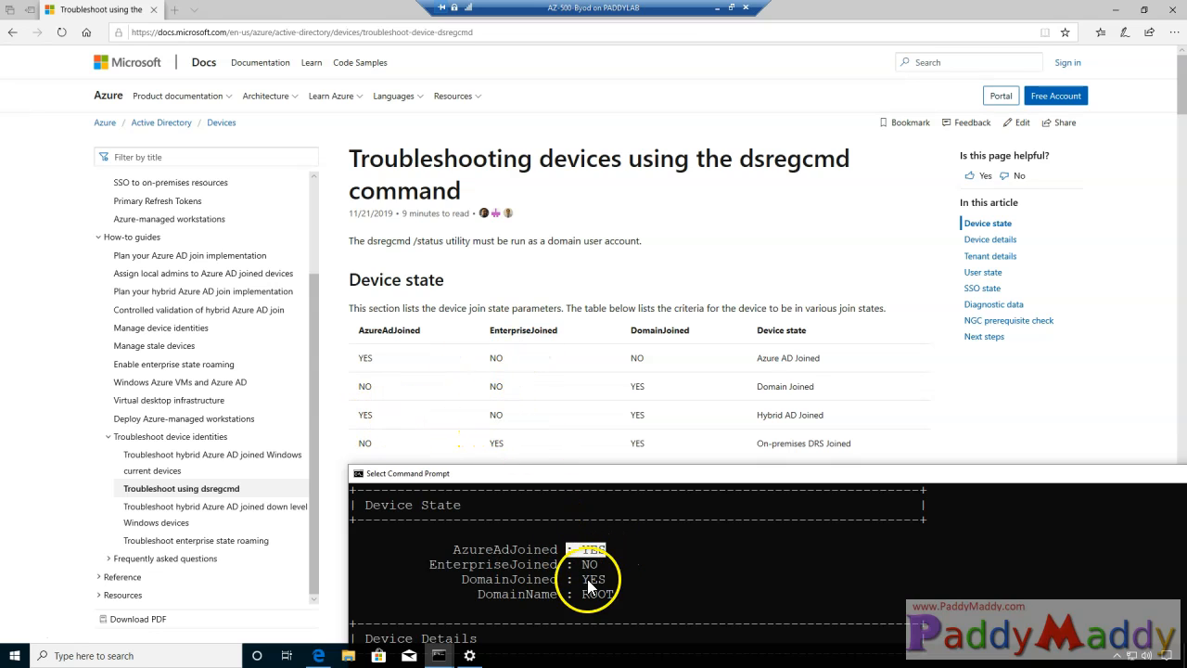
{"action": "left_click_drag", "start_coordinate": [431, 565], "coordinate": [567, 570]}
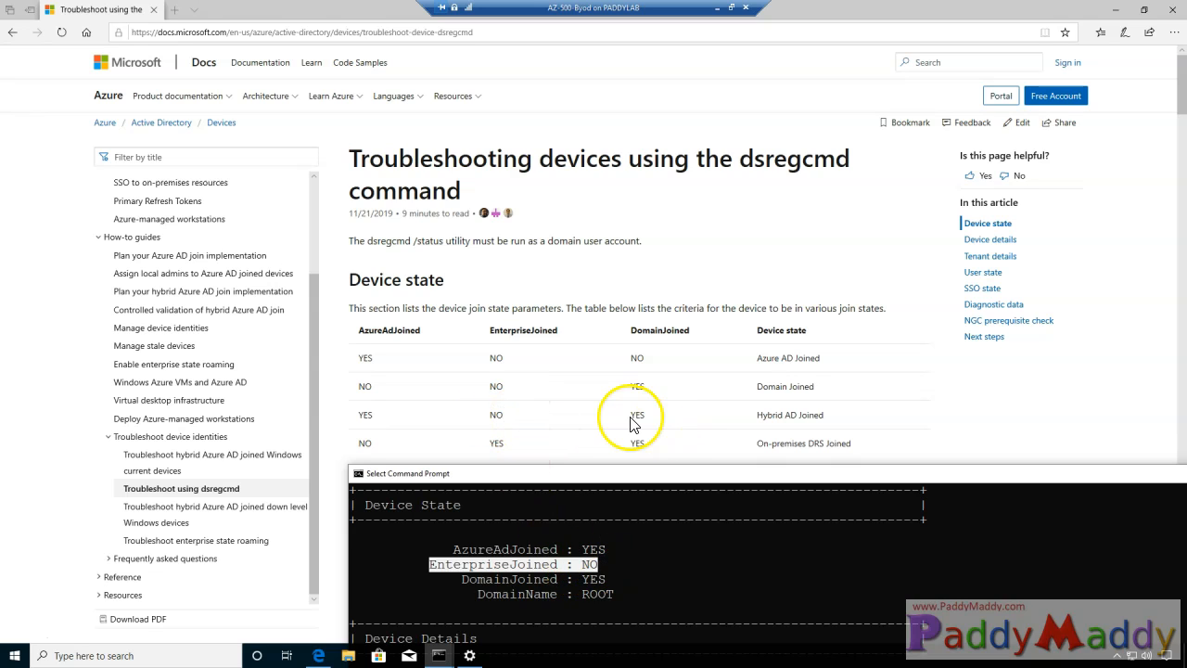
{"action": "left_click_drag", "start_coordinate": [462, 579], "coordinate": [619, 590]}
{"action": "left_click_drag", "start_coordinate": [470, 593], "coordinate": [630, 598]}
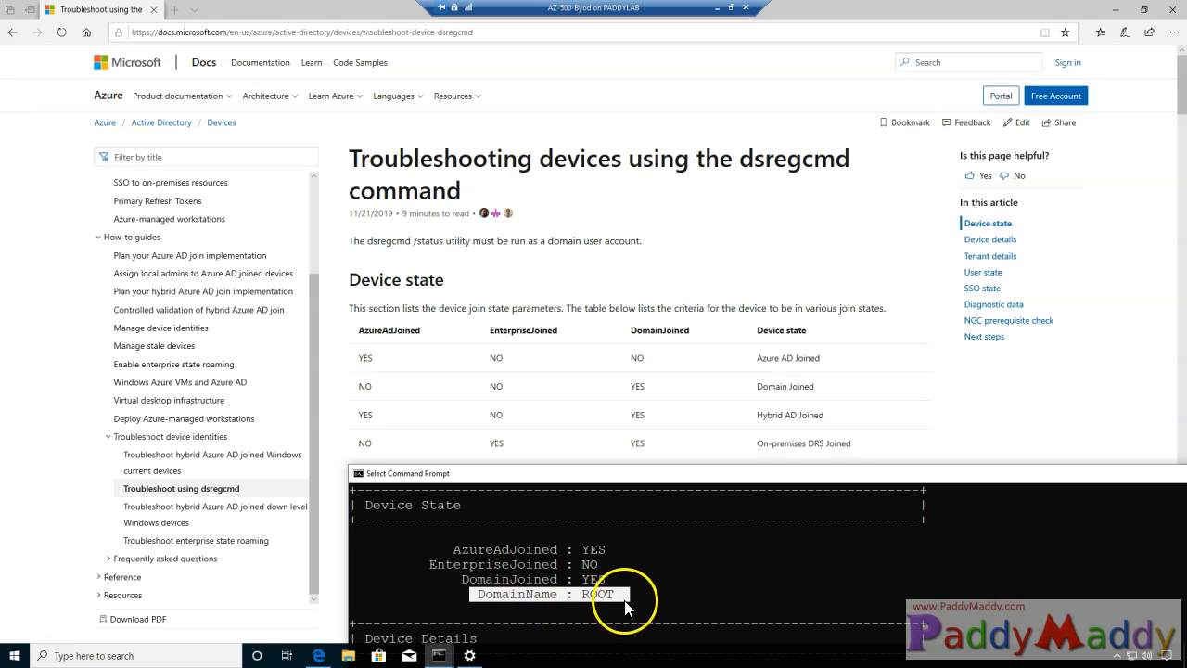
- Mark the table's Hybrid AD Joined row, maximize the console and review its Tenant Details values
{"action": "left_click_drag", "start_coordinate": [756, 414], "coordinate": [821, 415]}
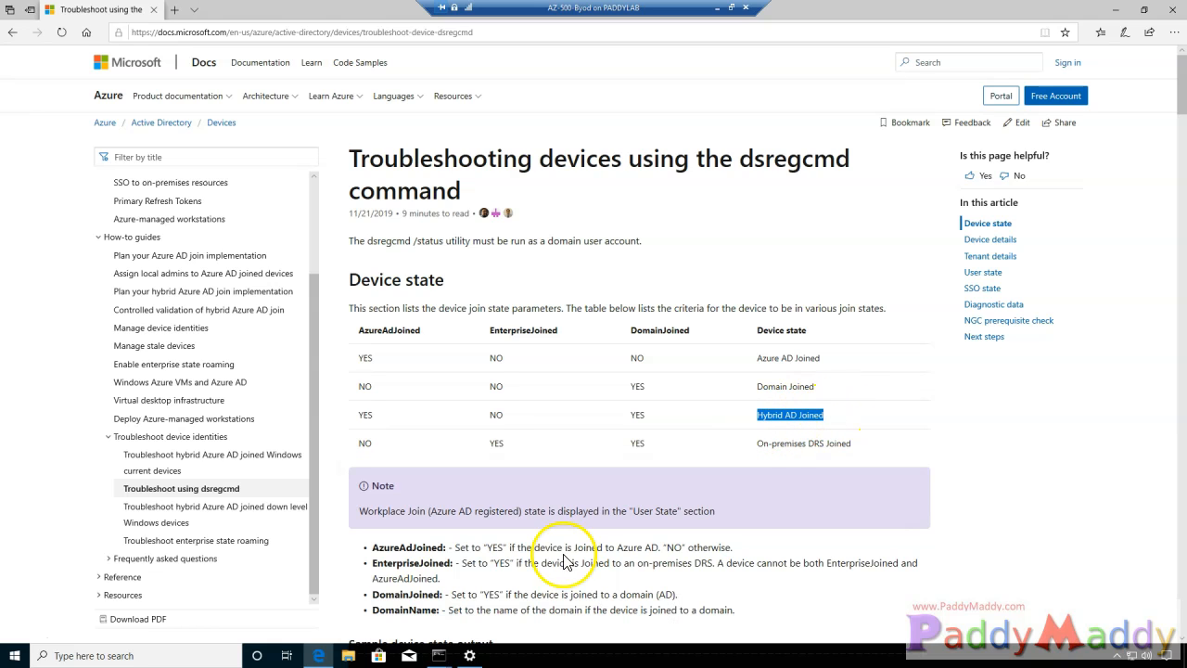
{"action": "mouse_move", "coordinate": [440, 660]}
{"action": "left_click", "coordinate": [526, 588]}
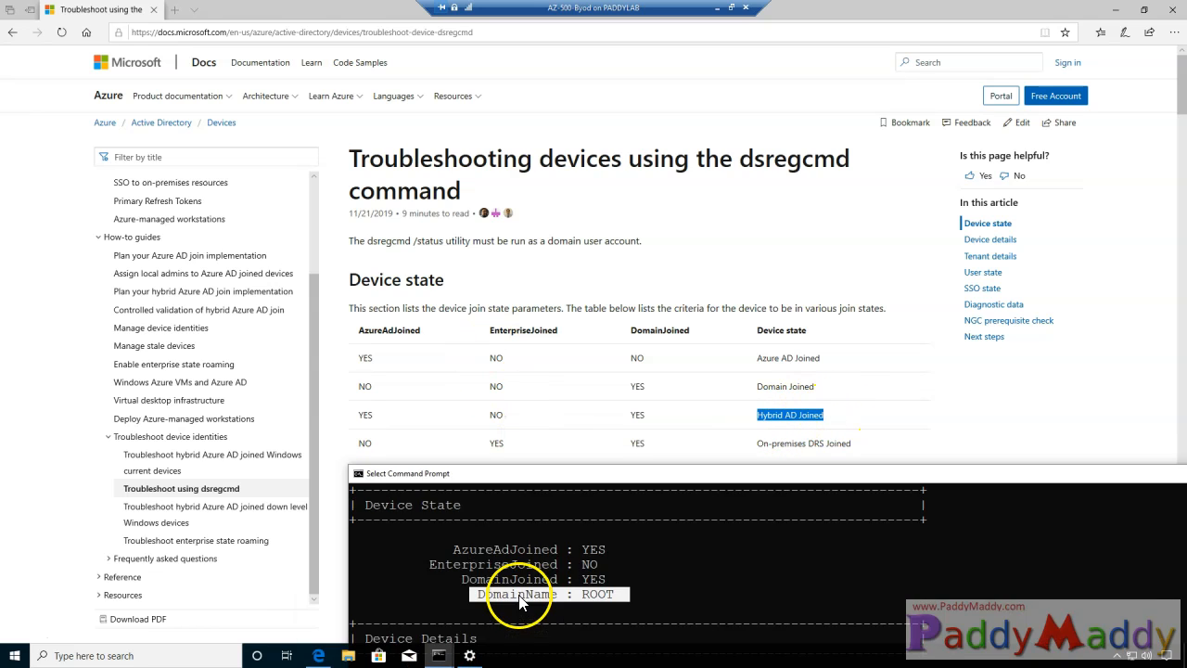
{"action": "double_click", "coordinate": [548, 475]}
{"action": "scroll", "coordinate": [427, 465], "scroll_direction": "down", "scroll_amount": 5}
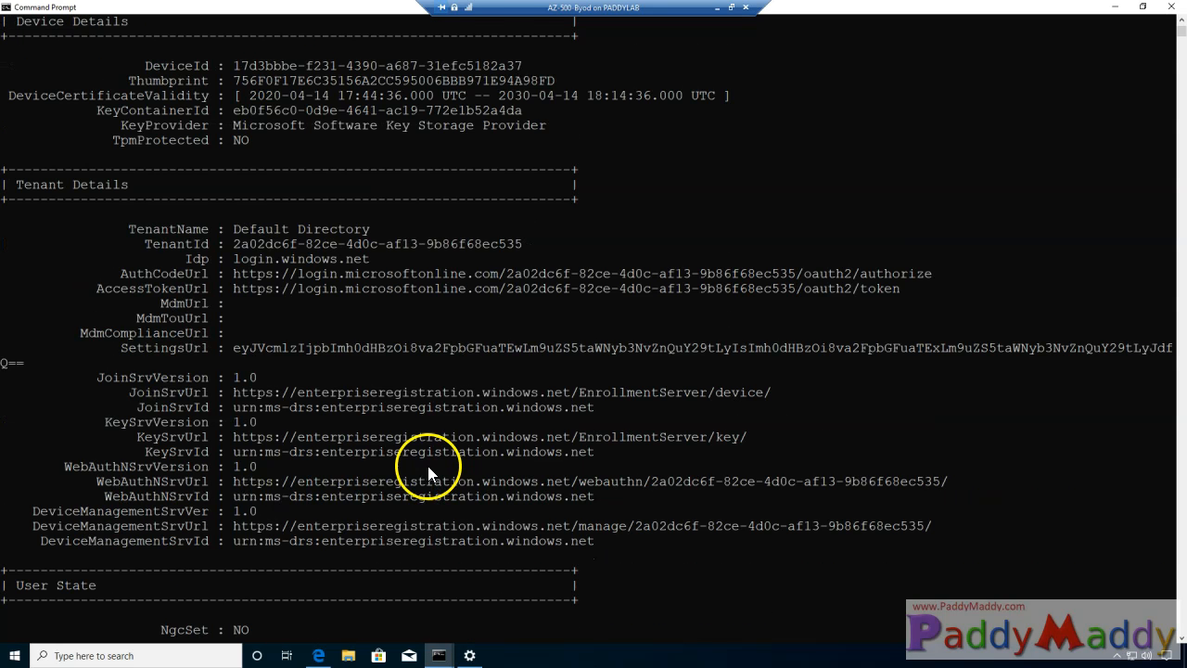
{"action": "scroll", "coordinate": [418, 462], "scroll_direction": "up", "scroll_amount": 4}
{"action": "left_click_drag", "start_coordinate": [154, 371], "coordinate": [588, 617]}
- Review the report's enrollment and device management URLs
{"action": "scroll", "coordinate": [588, 616], "scroll_direction": "down", "scroll_amount": 3}
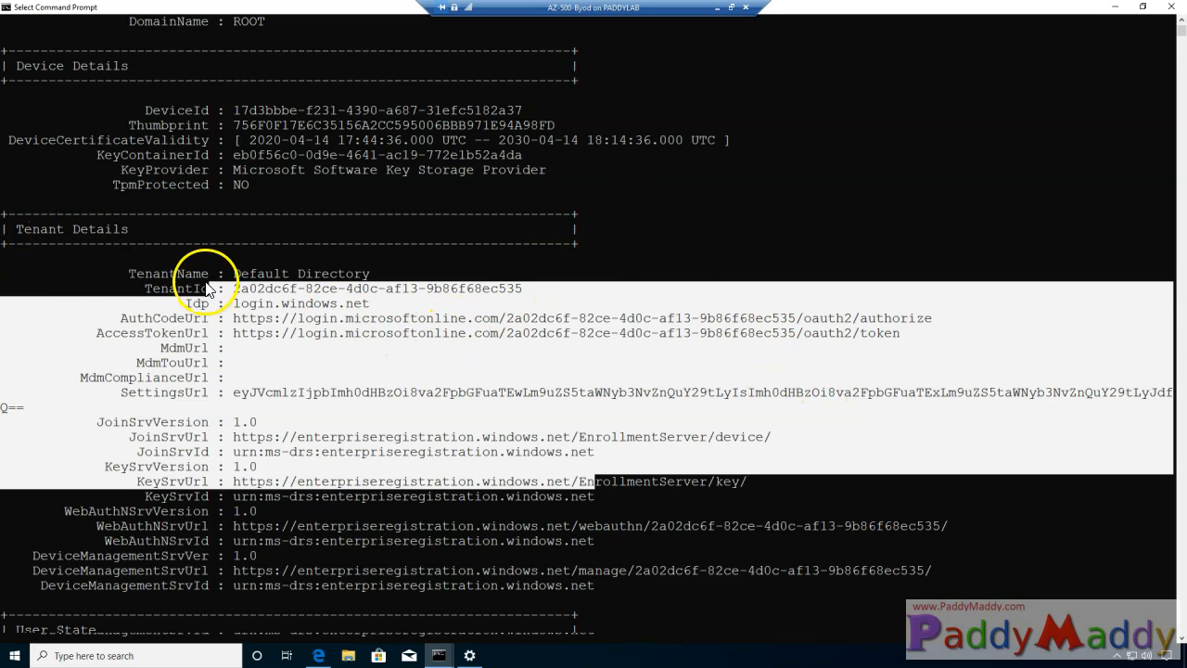
{"action": "scroll", "coordinate": [559, 582], "scroll_direction": "down", "scroll_amount": 1}
{"action": "left_click_drag", "start_coordinate": [225, 318], "coordinate": [955, 526]}
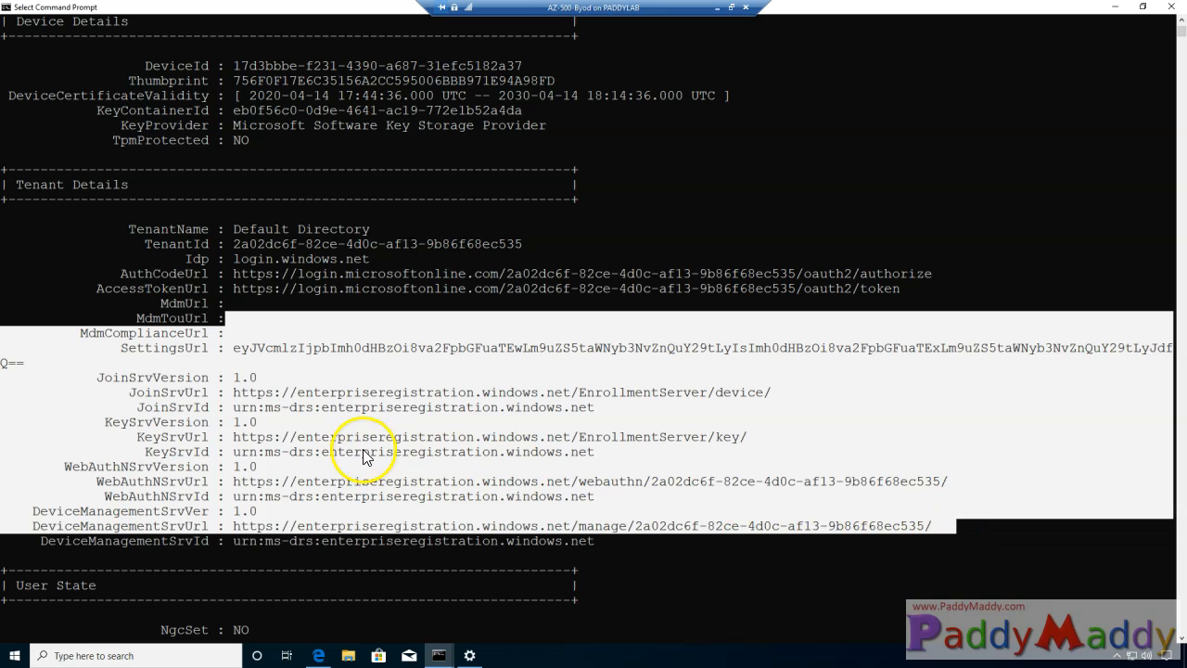
{"action": "scroll", "coordinate": [363, 455], "scroll_direction": "up", "scroll_amount": 4}
{"action": "scroll", "coordinate": [307, 429], "scroll_direction": "down", "scroll_amount": 11}
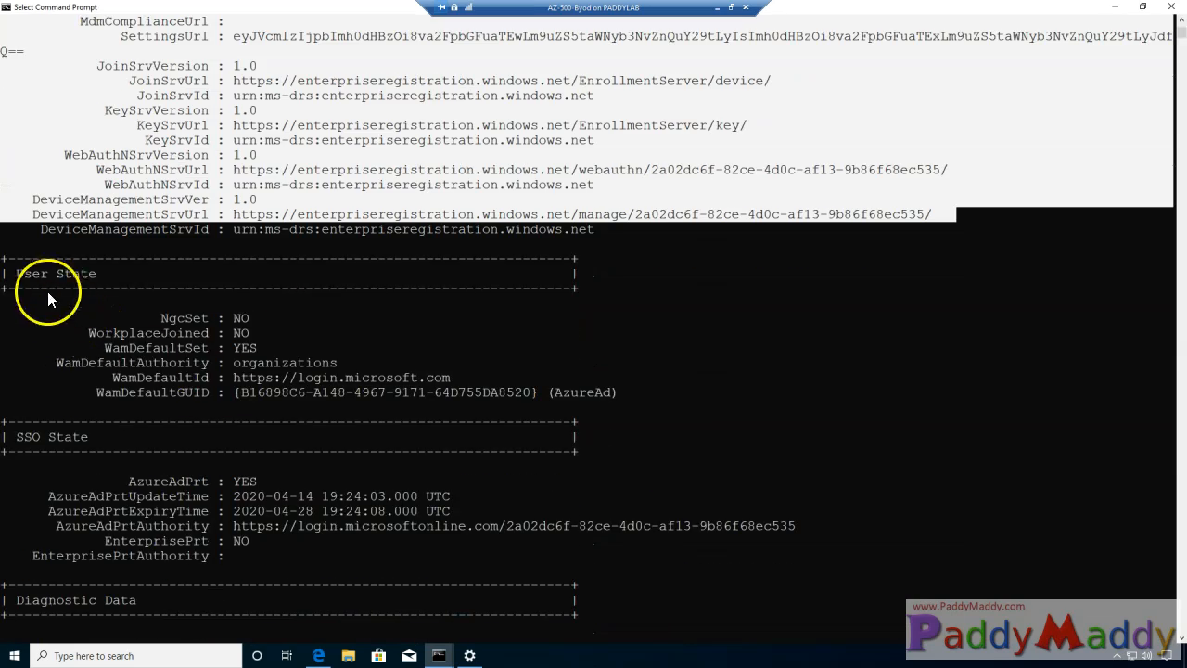
- Review User State and SSO State: AzureAdPrt YES, with its expiry and authority rows
{"action": "left_click_drag", "start_coordinate": [105, 318], "coordinate": [640, 408]}
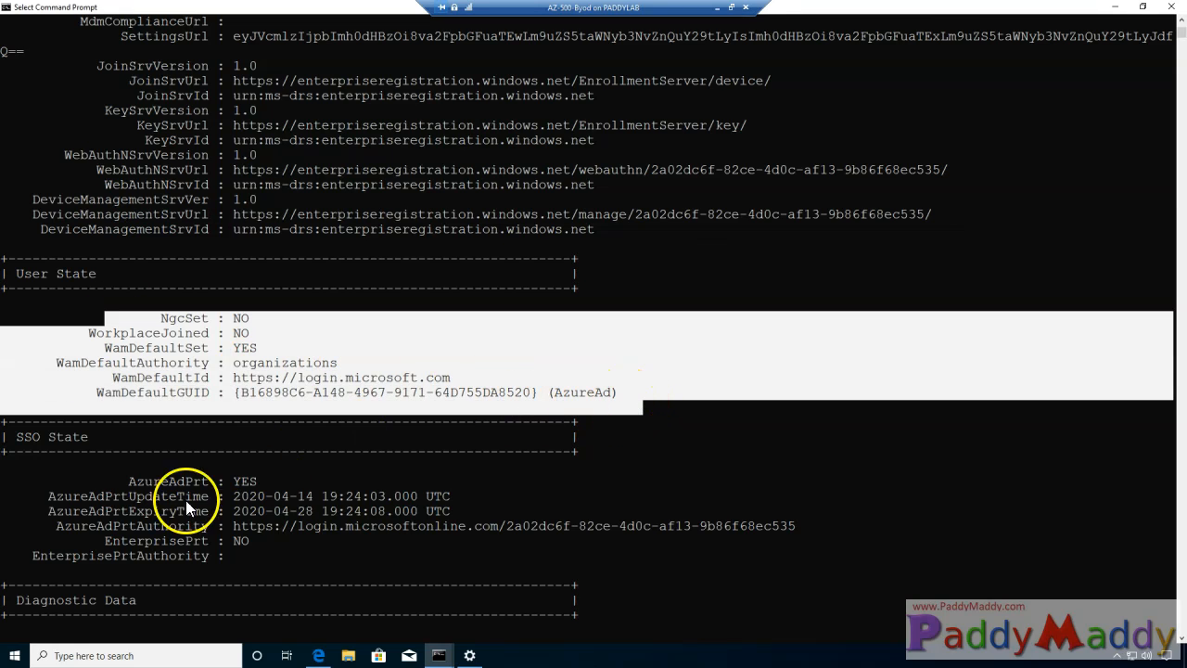
{"action": "left_click_drag", "start_coordinate": [15, 442], "coordinate": [81, 440]}
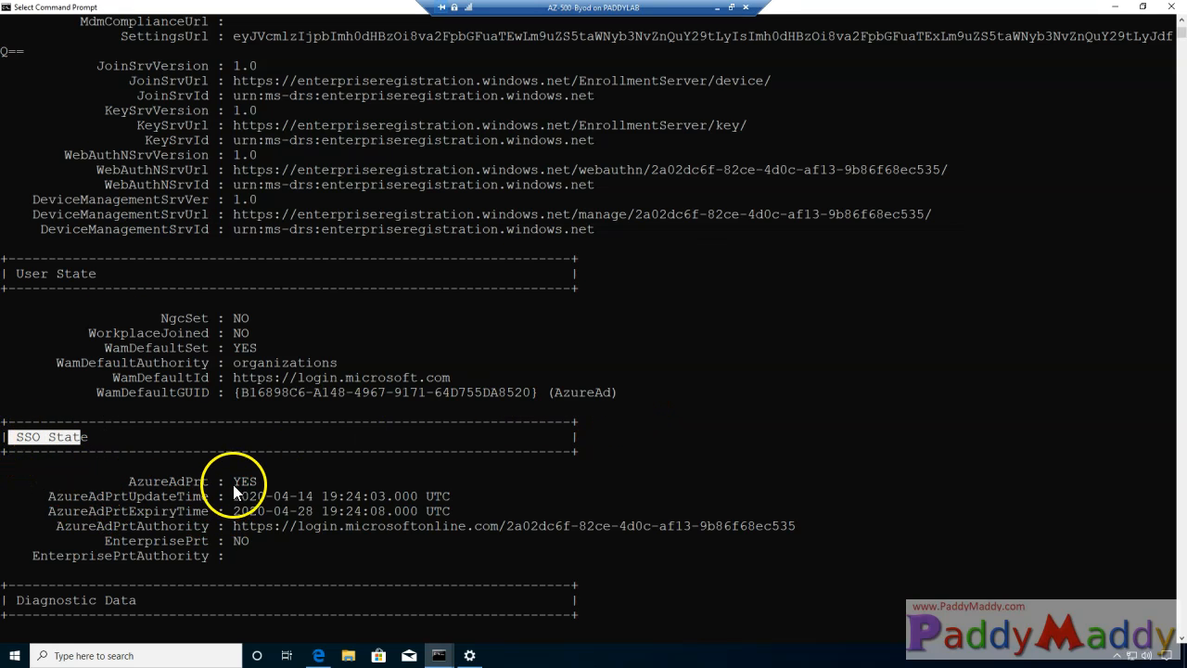
{"action": "left_click_drag", "start_coordinate": [233, 484], "coordinate": [273, 483]}
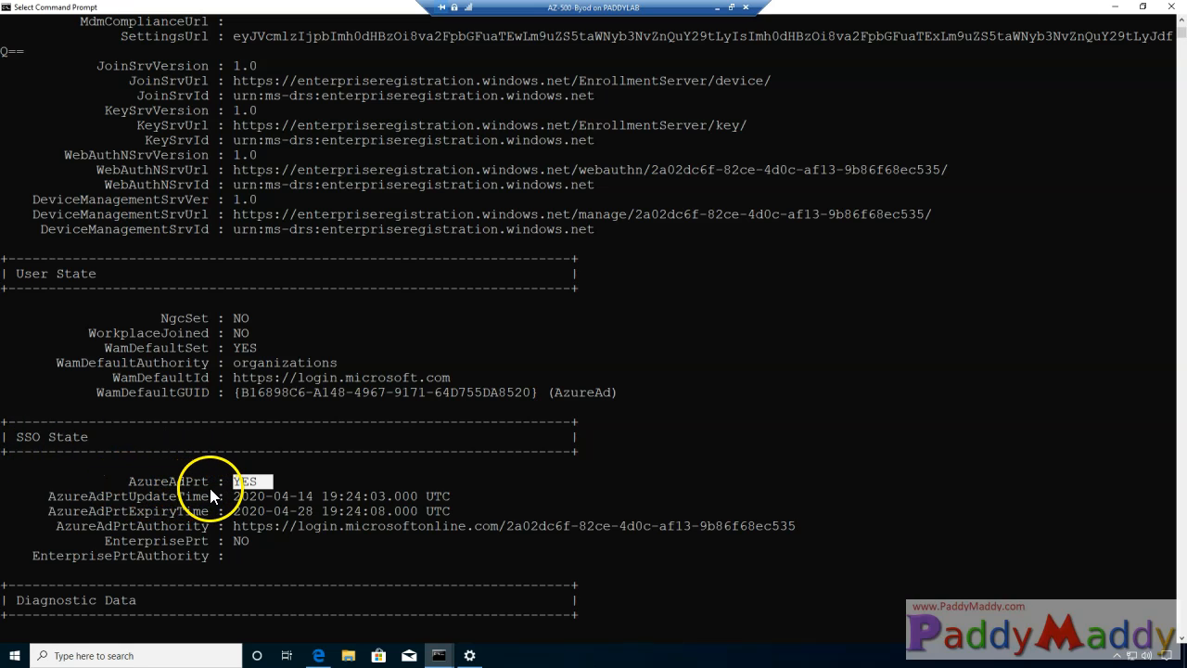
{"action": "left_click_drag", "start_coordinate": [234, 511], "coordinate": [726, 575]}
{"action": "scroll", "coordinate": [724, 569], "scroll_direction": "down", "scroll_amount": 6}
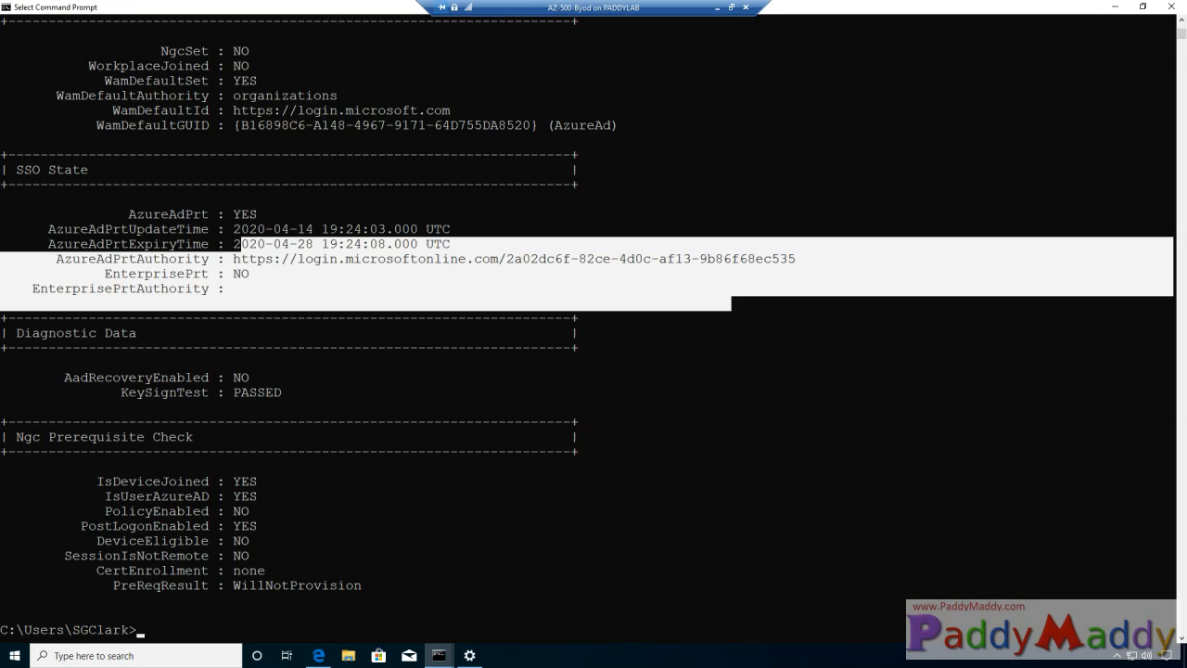
{"action": "scroll", "coordinate": [232, 463], "scroll_direction": "down", "scroll_amount": 4}
{"action": "scroll", "coordinate": [399, 573], "scroll_direction": "up", "scroll_amount": 4}
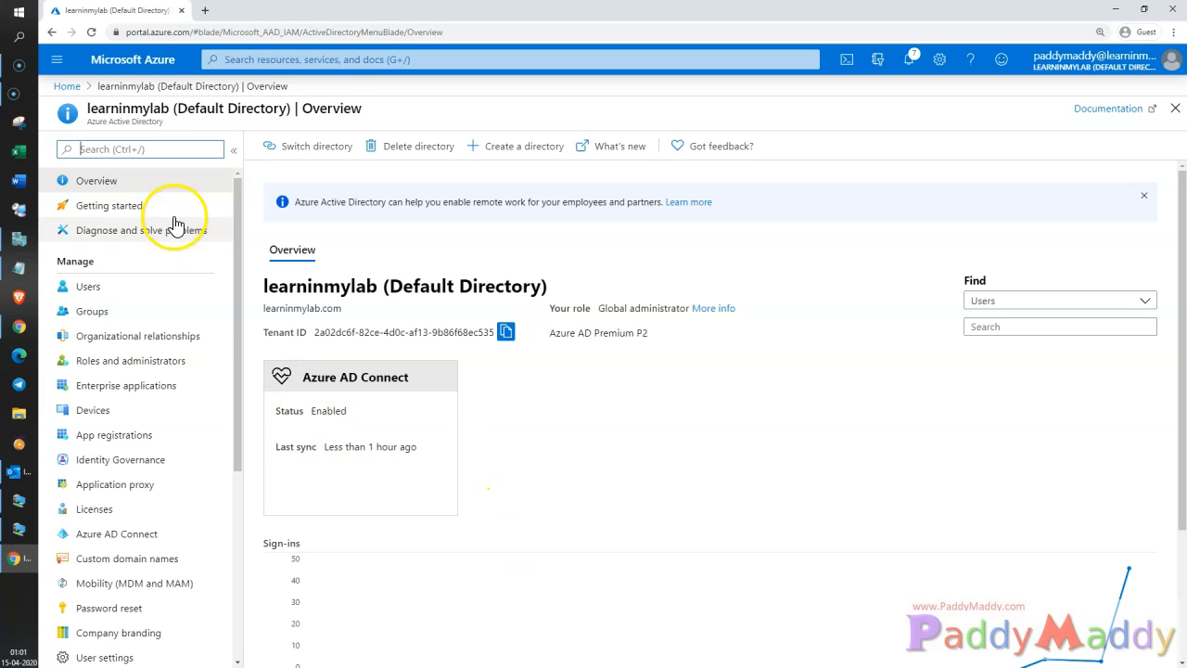
- Reload the portal and open USA-PCH02's details from the registered devices list
{"action": "left_click", "coordinate": [90, 31]}
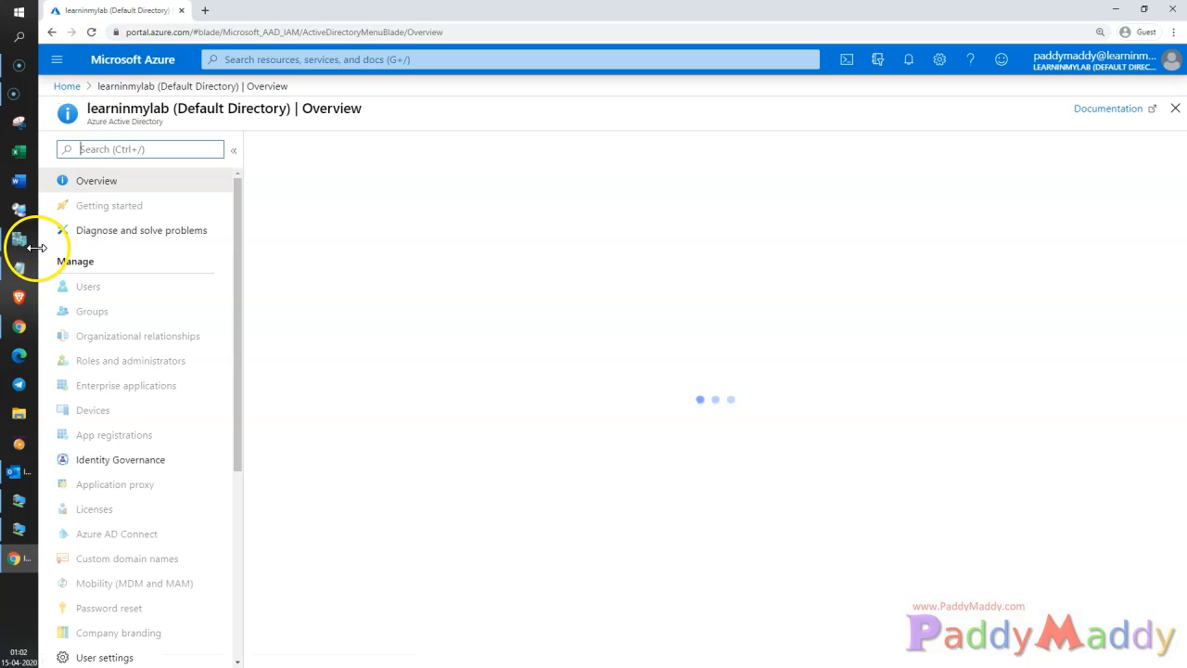
{"action": "left_click", "coordinate": [97, 414]}
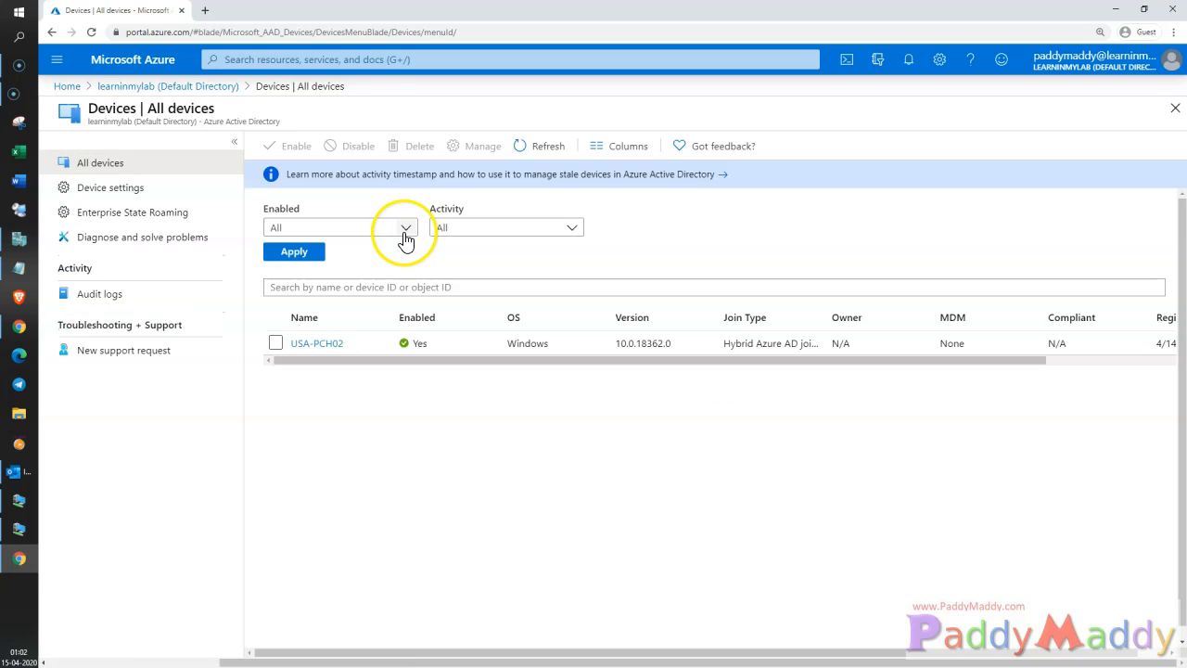
{"action": "left_click", "coordinate": [331, 343]}
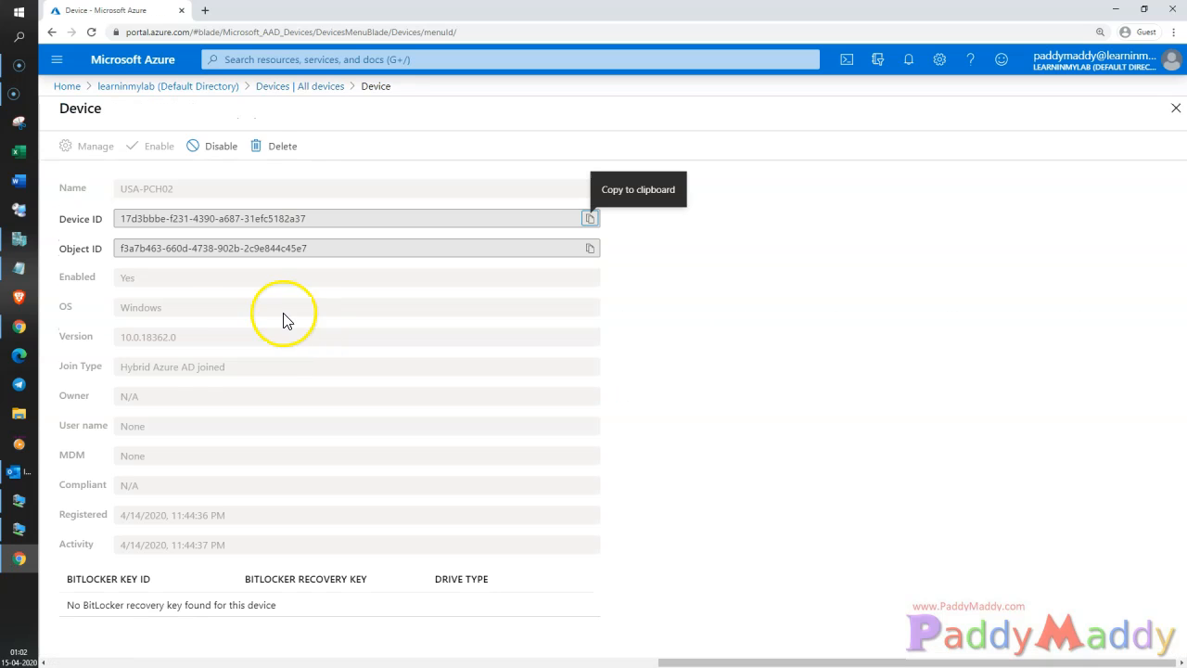
- Confirm USA-PCH02's Hybrid Azure AD joined type, registration dates and Device ID, then return to the directory
{"action": "left_click_drag", "start_coordinate": [132, 368], "coordinate": [213, 370]}
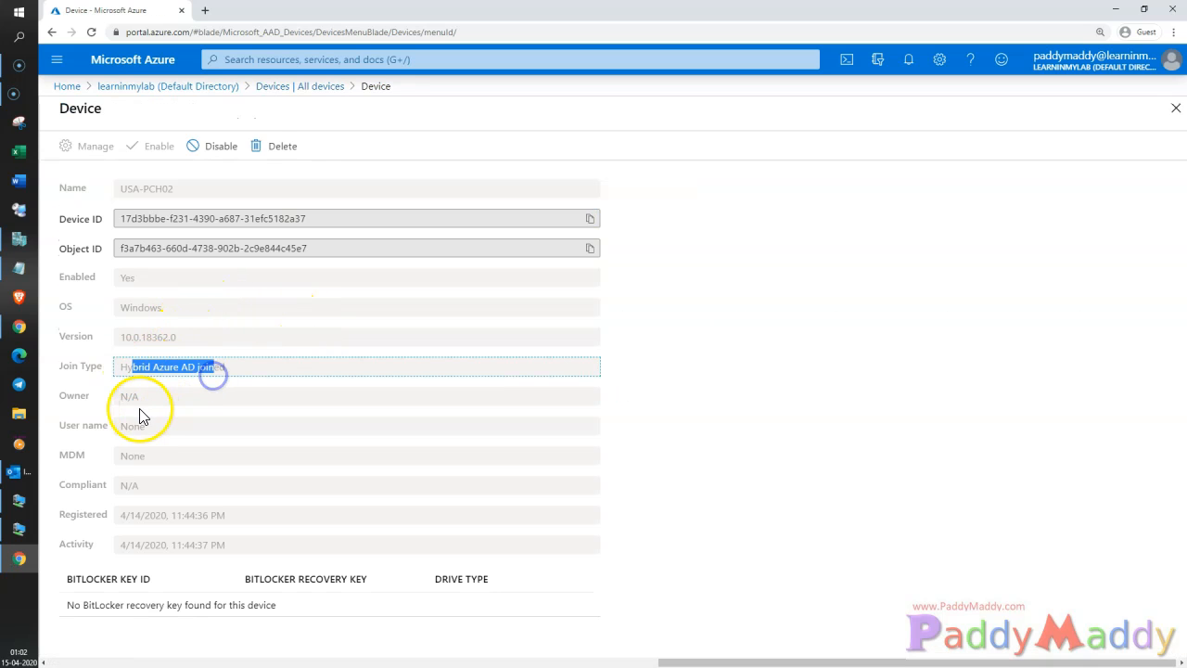
{"action": "left_click", "coordinate": [250, 424]}
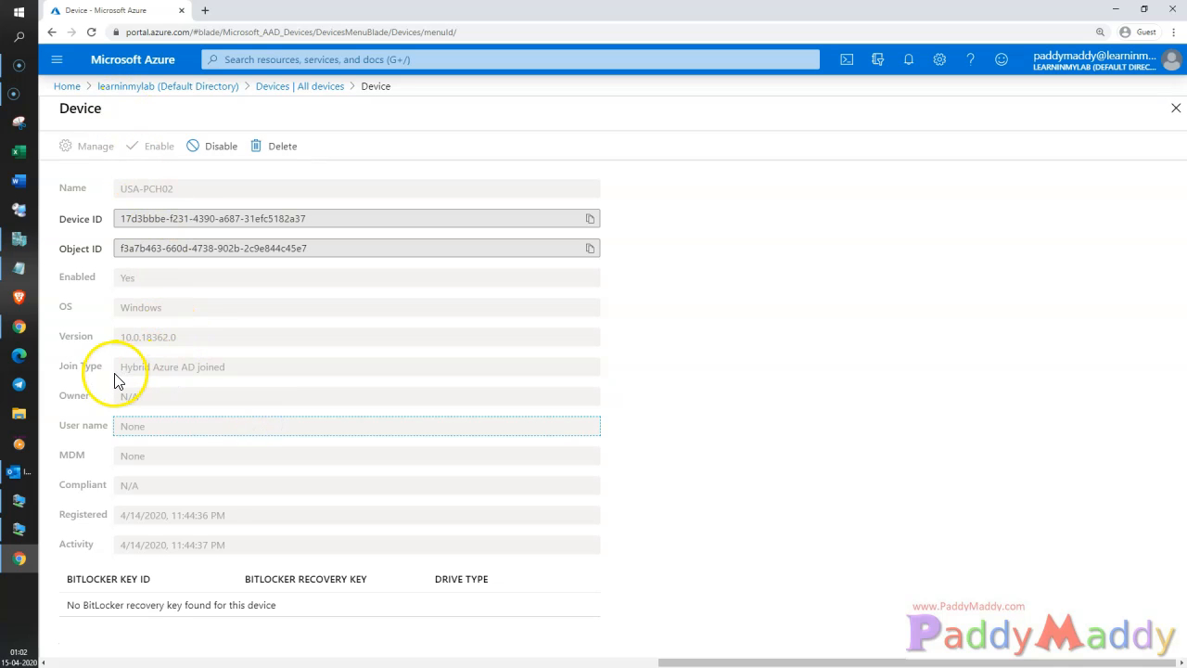
{"action": "triple_click", "coordinate": [197, 382]}
{"action": "left_click_drag", "start_coordinate": [117, 520], "coordinate": [236, 534]}
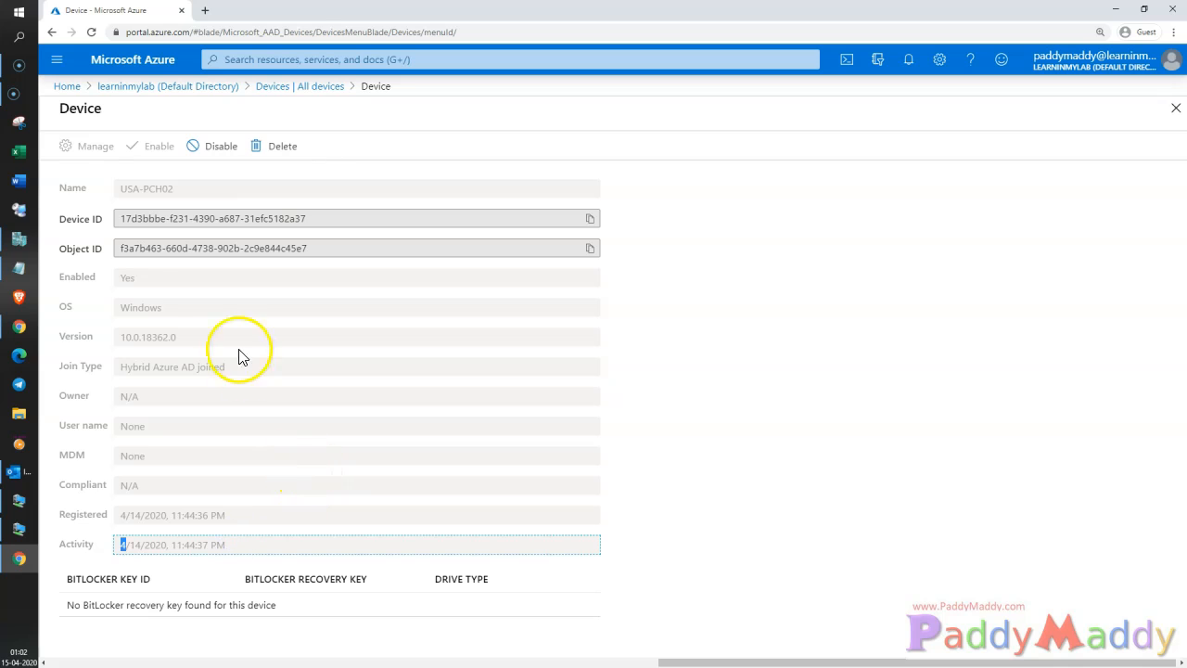
{"action": "left_click_drag", "start_coordinate": [116, 218], "coordinate": [334, 228]}
{"action": "left_click", "coordinate": [330, 228]}
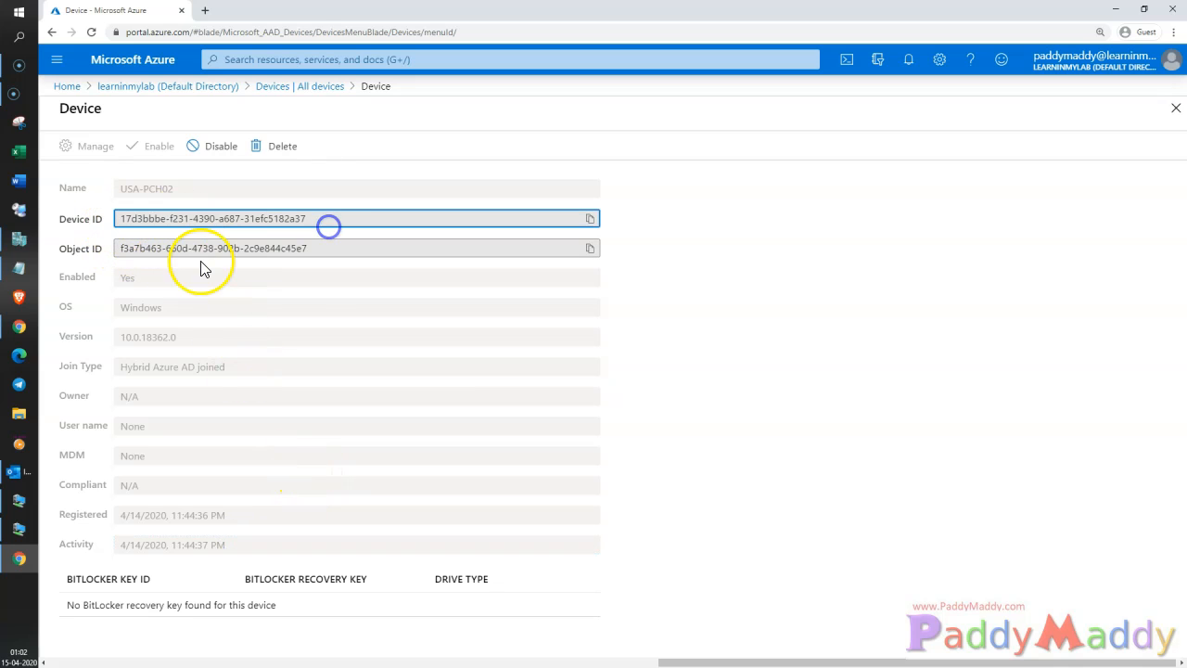
{"action": "left_click", "coordinate": [204, 88]}
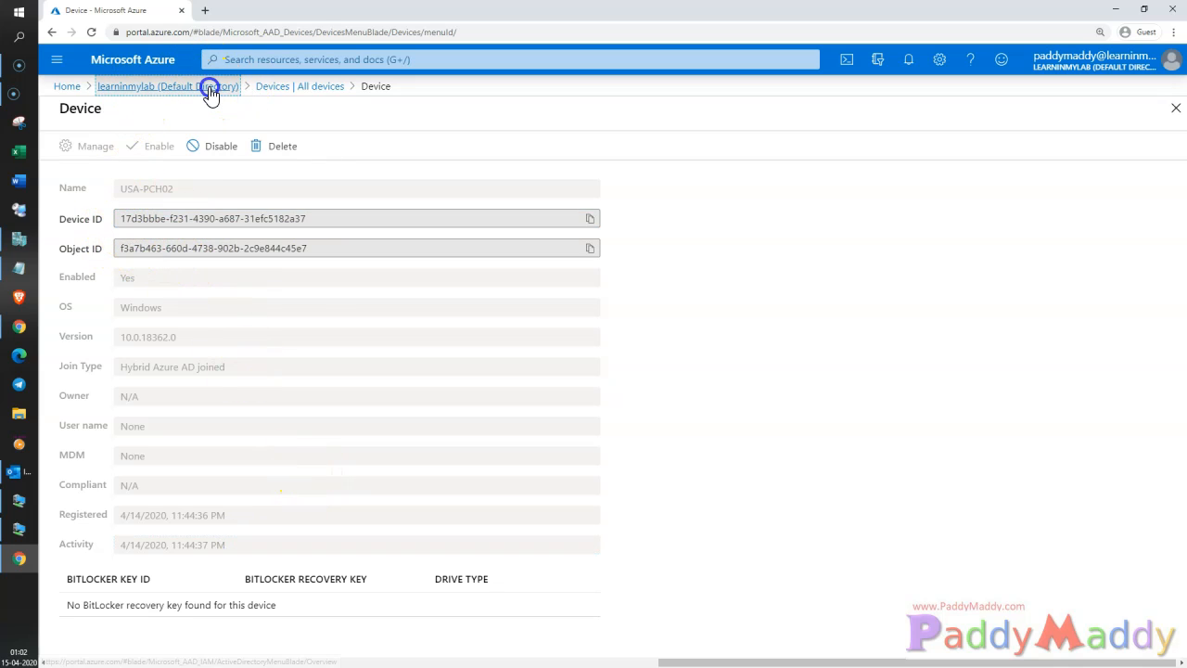
- On the client, load portal.azure.com in a new Edge window
{"action": "left_click", "coordinate": [1115, 8]}
{"action": "left_click", "coordinate": [480, 555]}
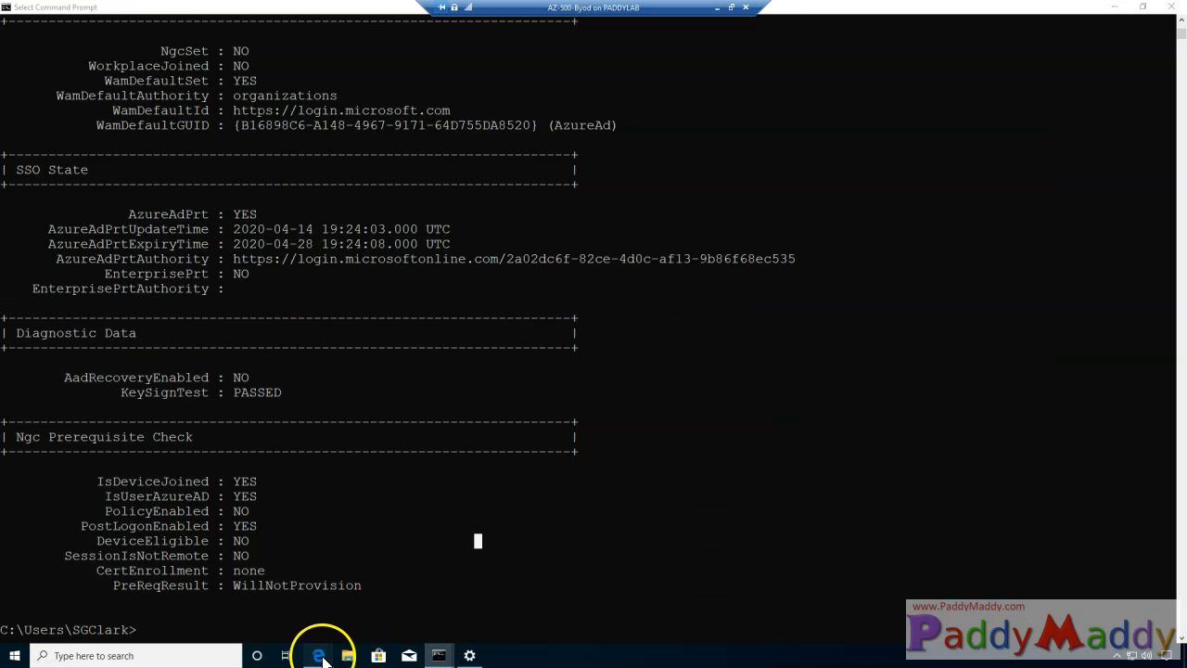
{"action": "left_click", "coordinate": [317, 654]}
{"action": "left_click", "coordinate": [153, 33]}
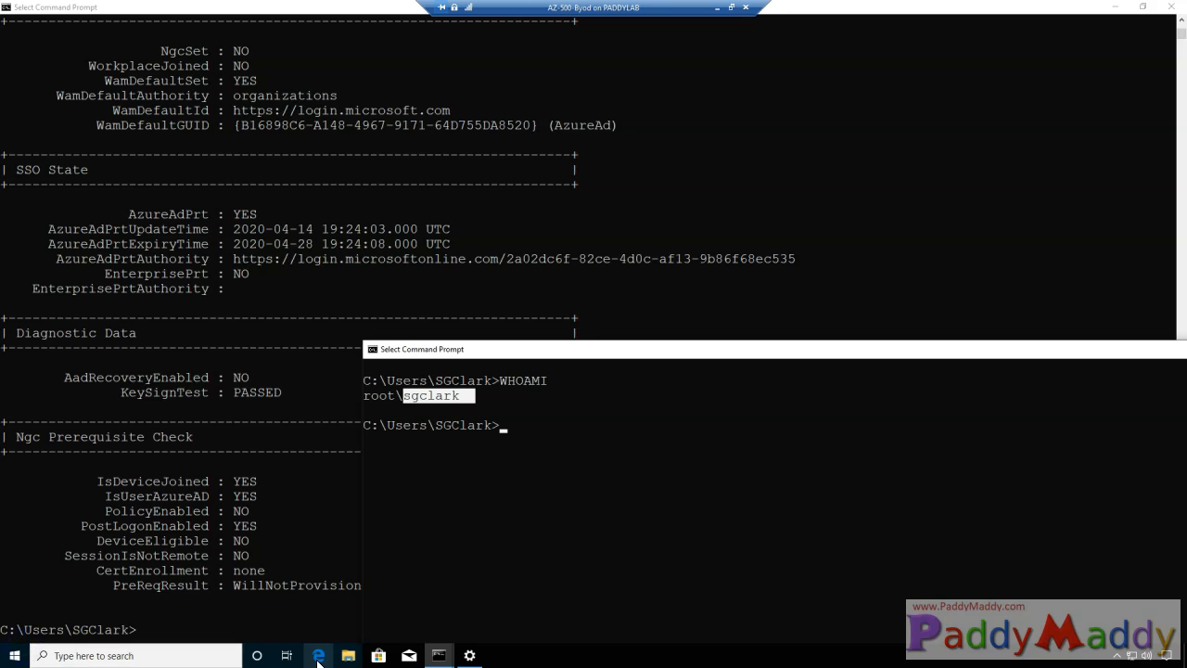
{"action": "left_click", "coordinate": [318, 657]}
{"action": "type", "text": "portal"}
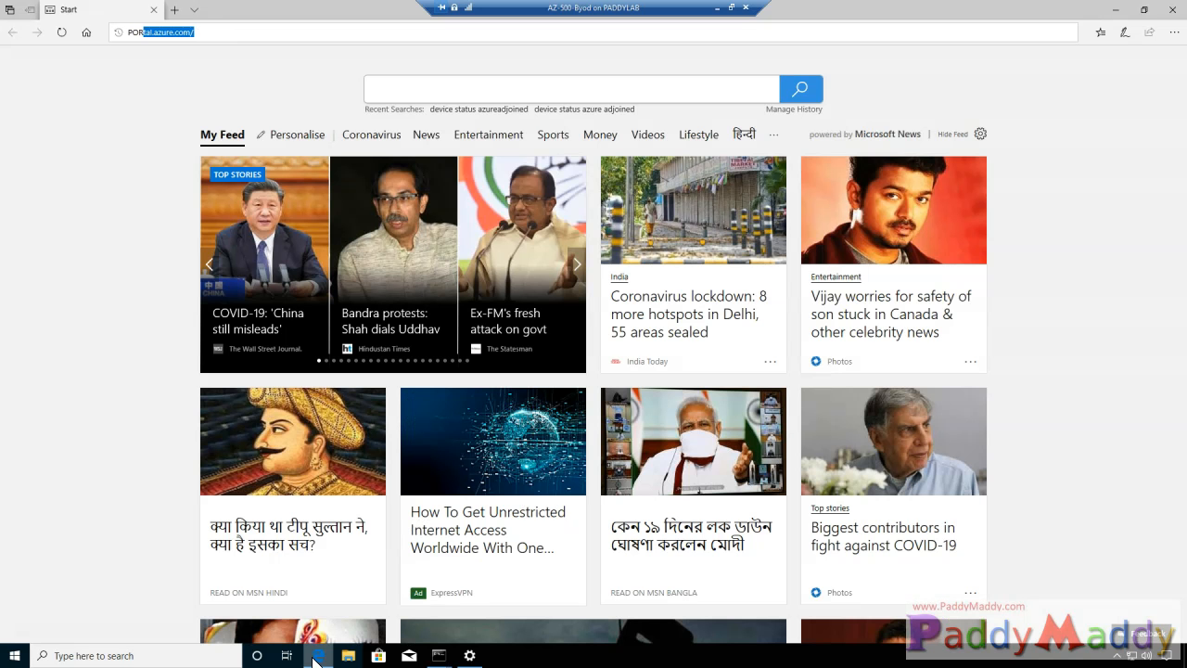
{"action": "key", "text": "Return"}
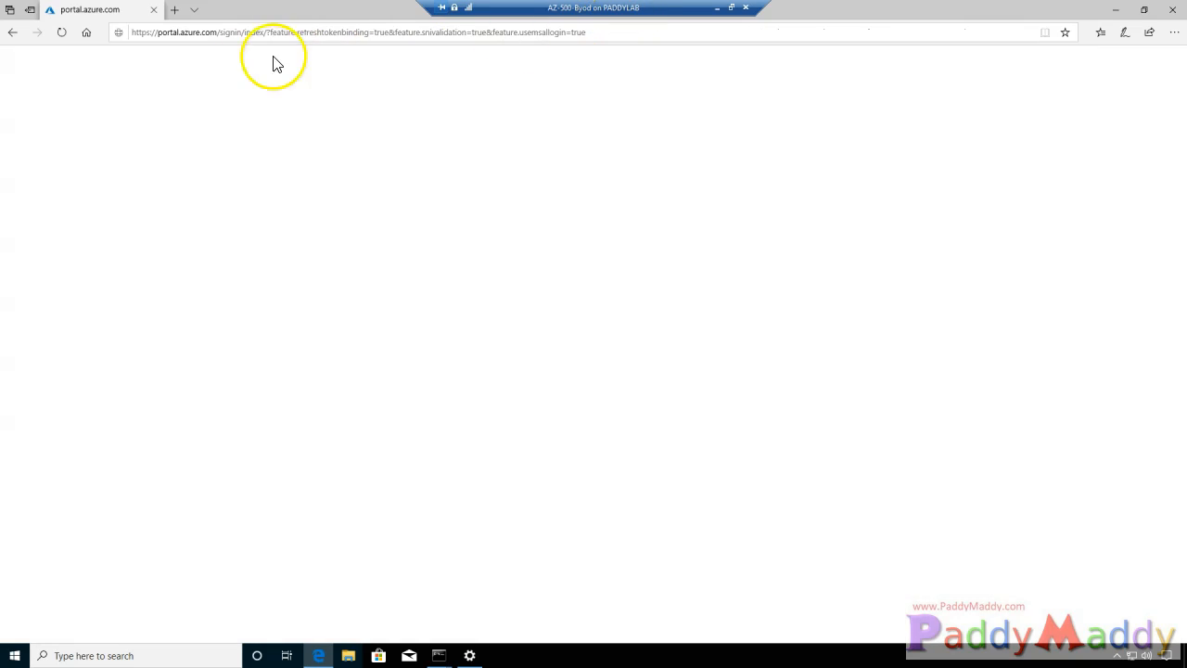
- Verify the automatic sign-in redirect and check which account is signed in
{"action": "left_click_drag", "start_coordinate": [193, 32], "coordinate": [330, 26]}
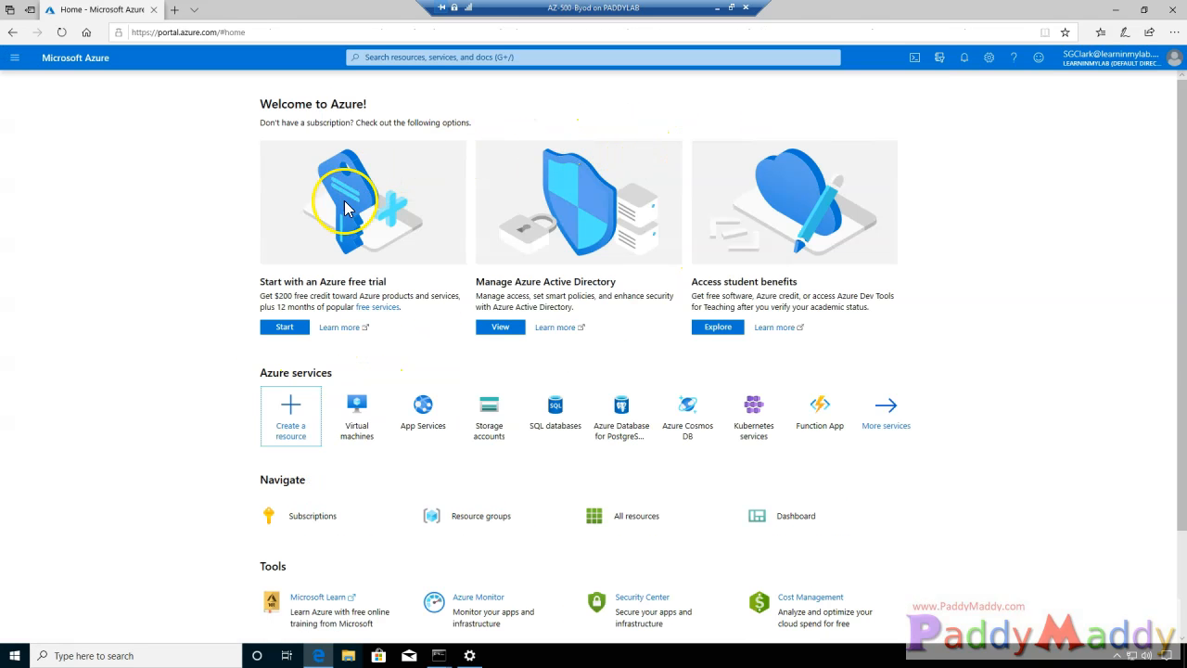
{"action": "left_click", "coordinate": [1137, 61]}
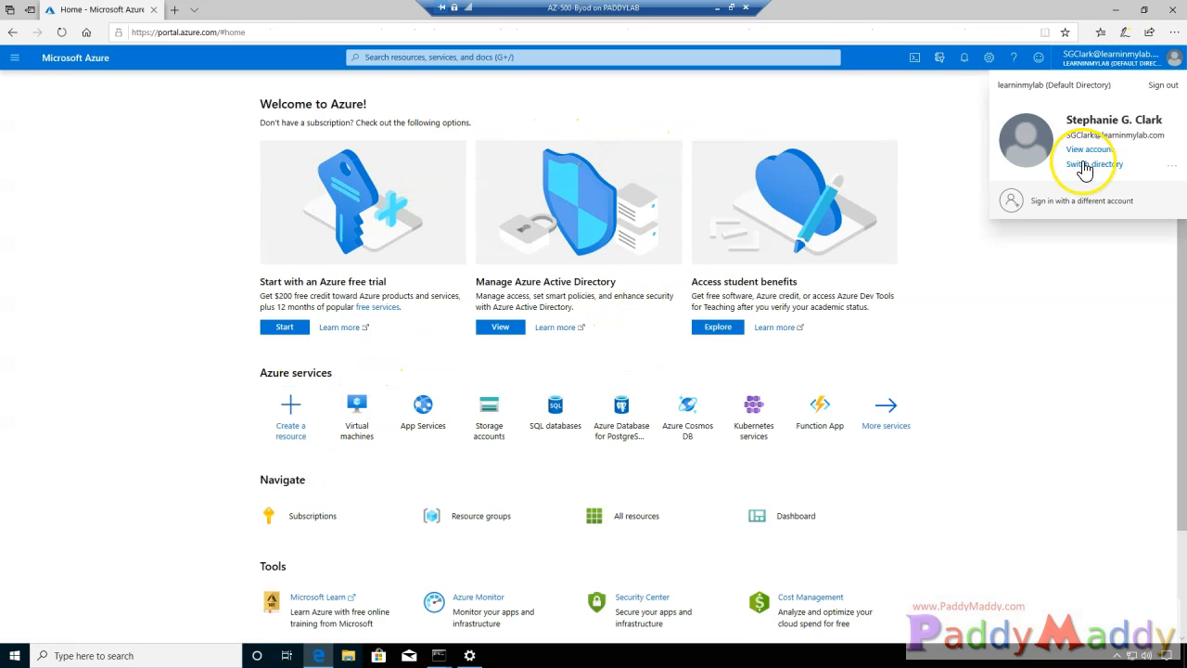
{"action": "left_click_drag", "start_coordinate": [1076, 136], "coordinate": [1119, 135]}
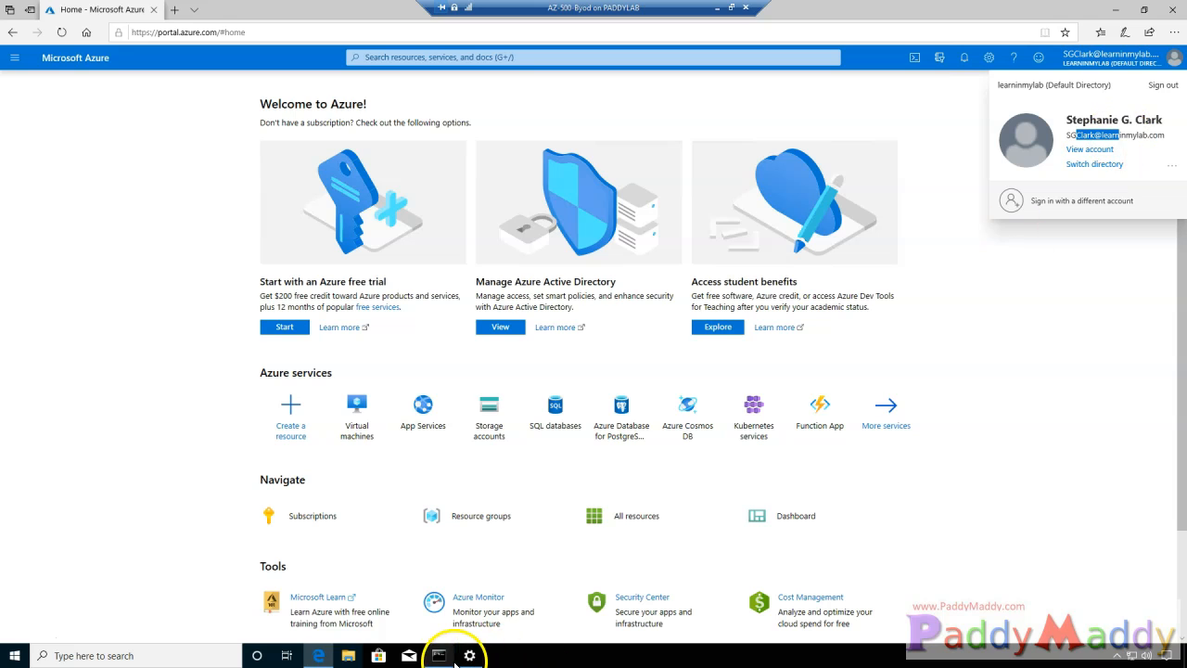
- Rerun WHOAMI in Command Prompt and copy the logged-on user name
{"action": "mouse_move", "coordinate": [439, 654]}
{"action": "left_click", "coordinate": [380, 612]}
{"action": "left_click", "coordinate": [561, 545]}
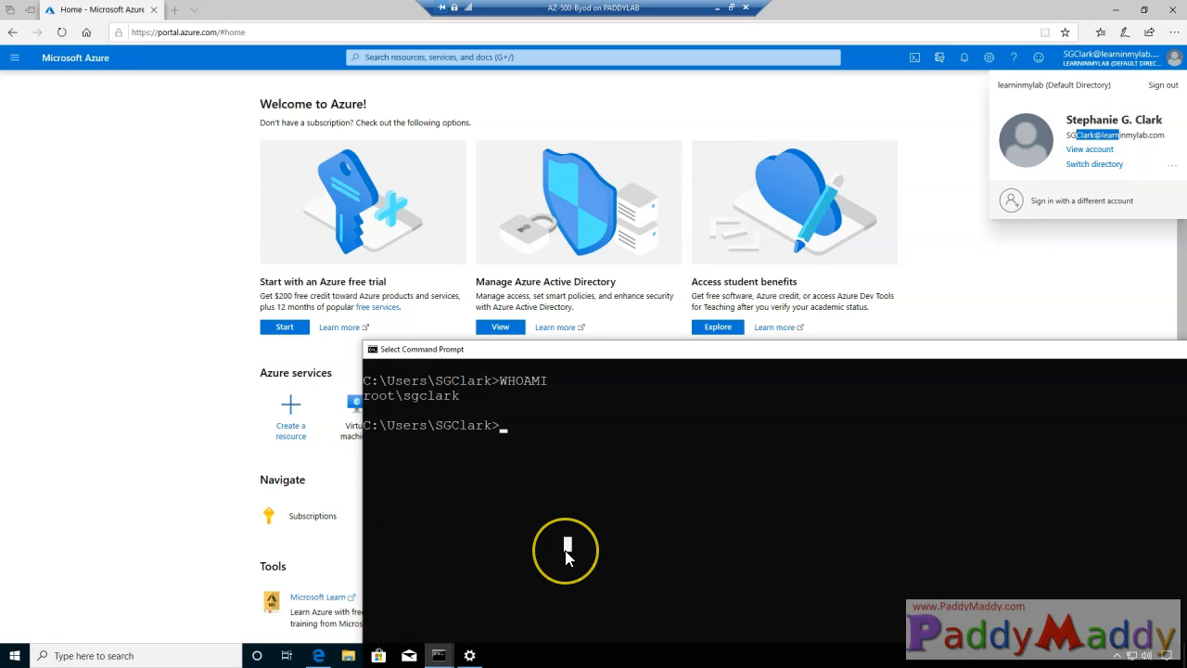
{"action": "key", "text": "Up"}
{"action": "key", "text": "Return"}
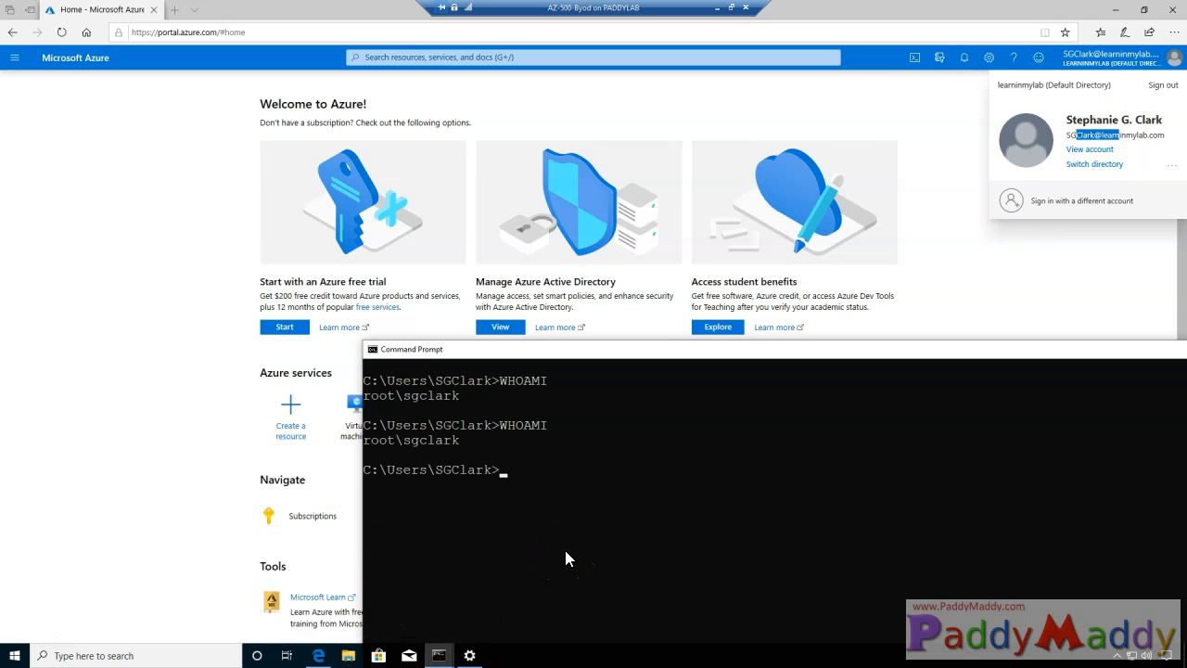
{"action": "left_click_drag", "start_coordinate": [466, 441], "coordinate": [367, 445]}
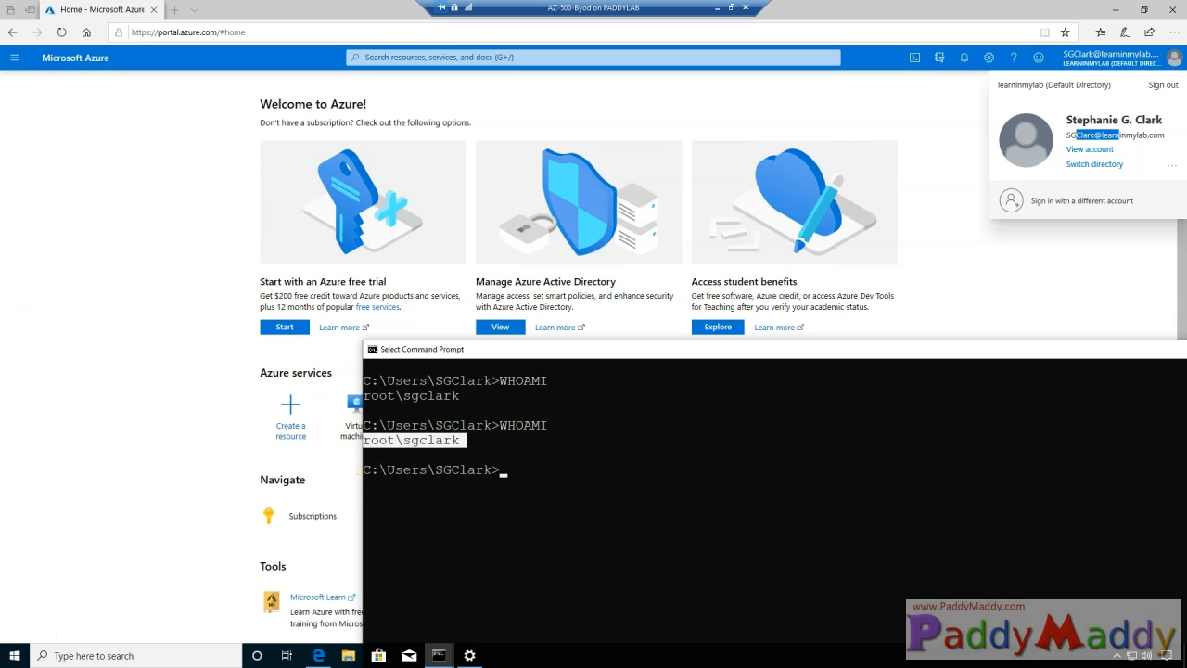
{"action": "left_click", "coordinate": [401, 441]}
{"action": "left_click_drag", "start_coordinate": [452, 443], "coordinate": [460, 444]}
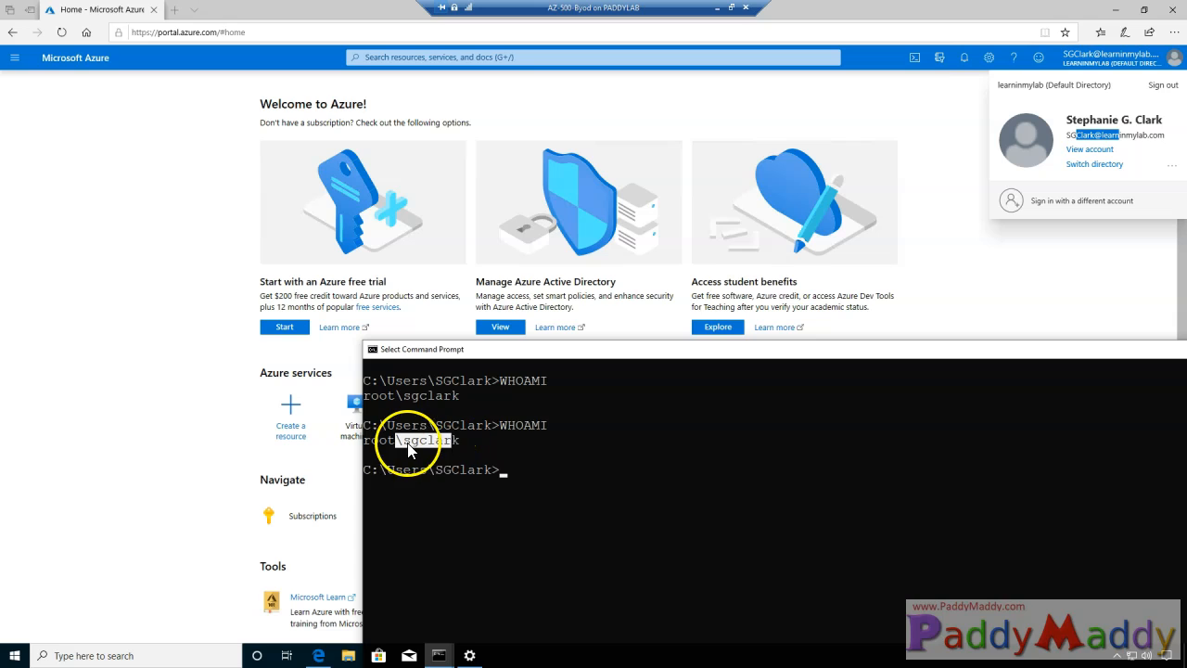
{"action": "right_click", "coordinate": [447, 444]}
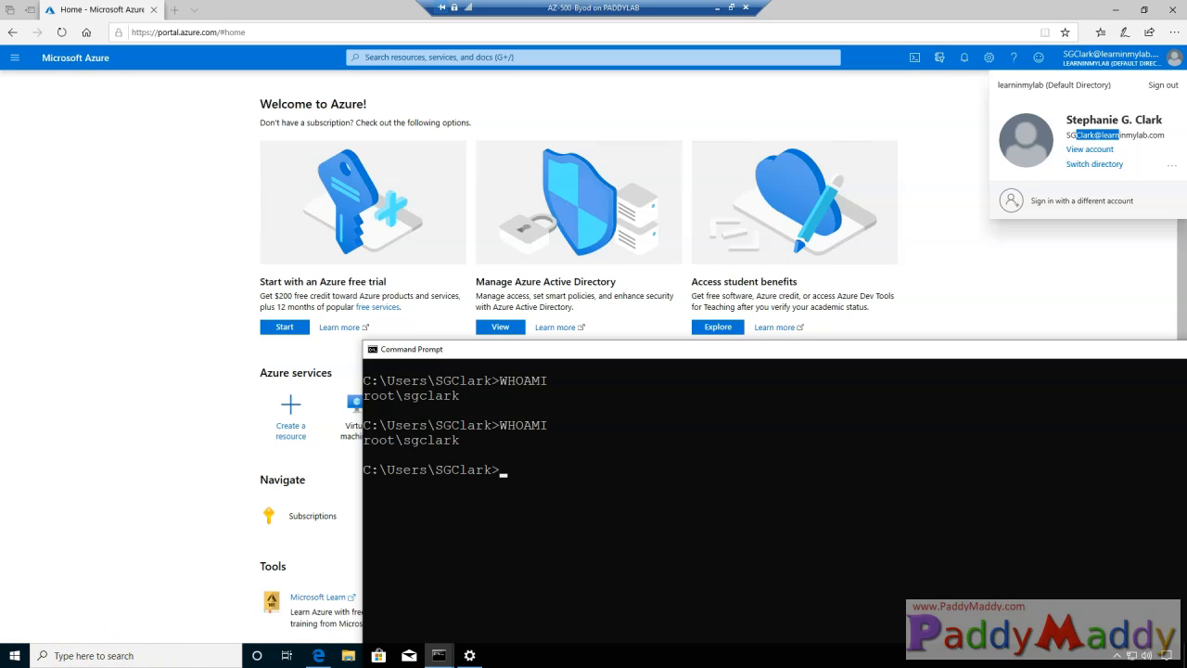
- Load the My Apps portal in a new tab, then go back to the Azure portal tab
{"action": "left_click", "coordinate": [175, 11]}
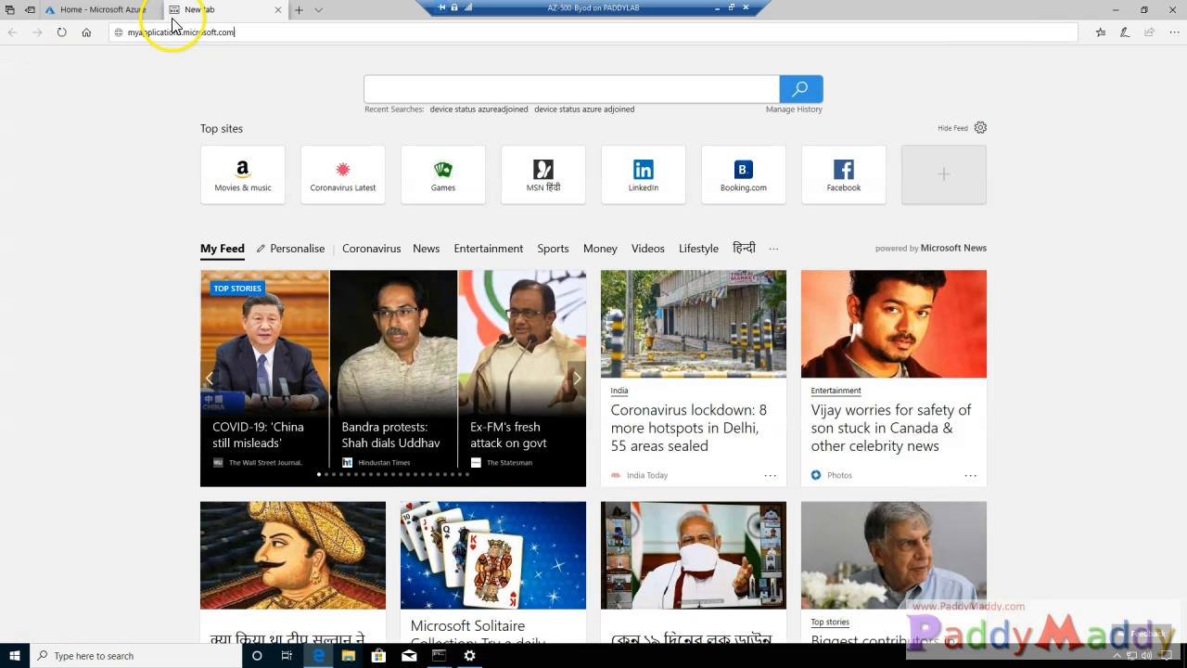
{"action": "key", "text": "Return"}
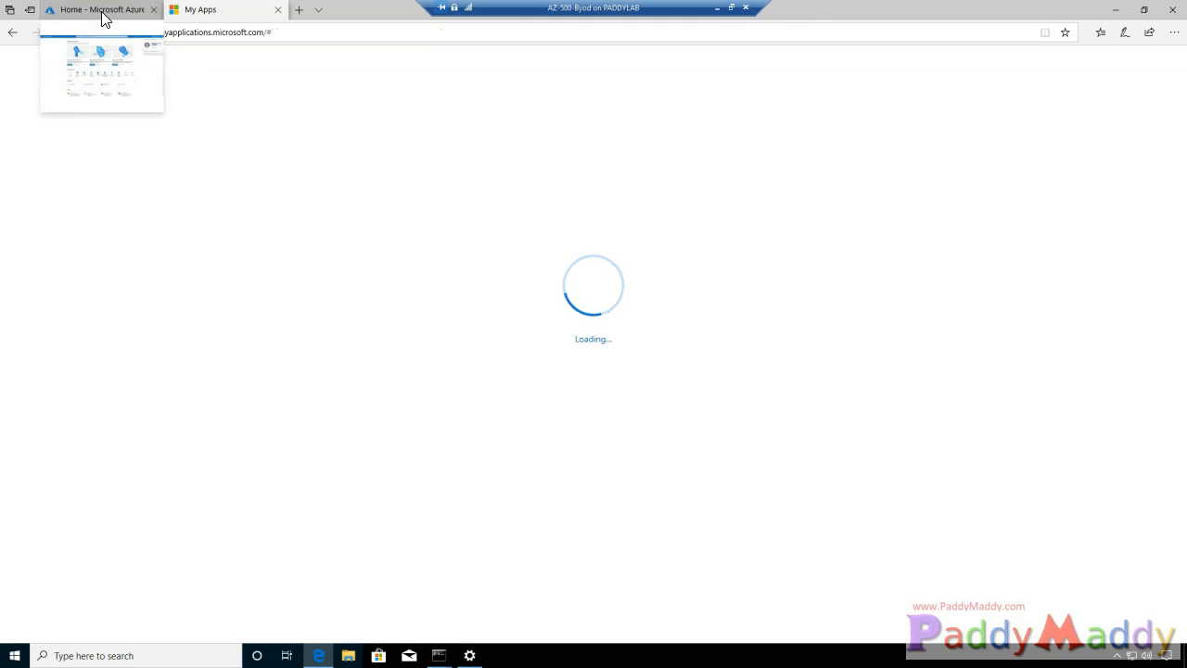
{"action": "left_click", "coordinate": [63, 26]}
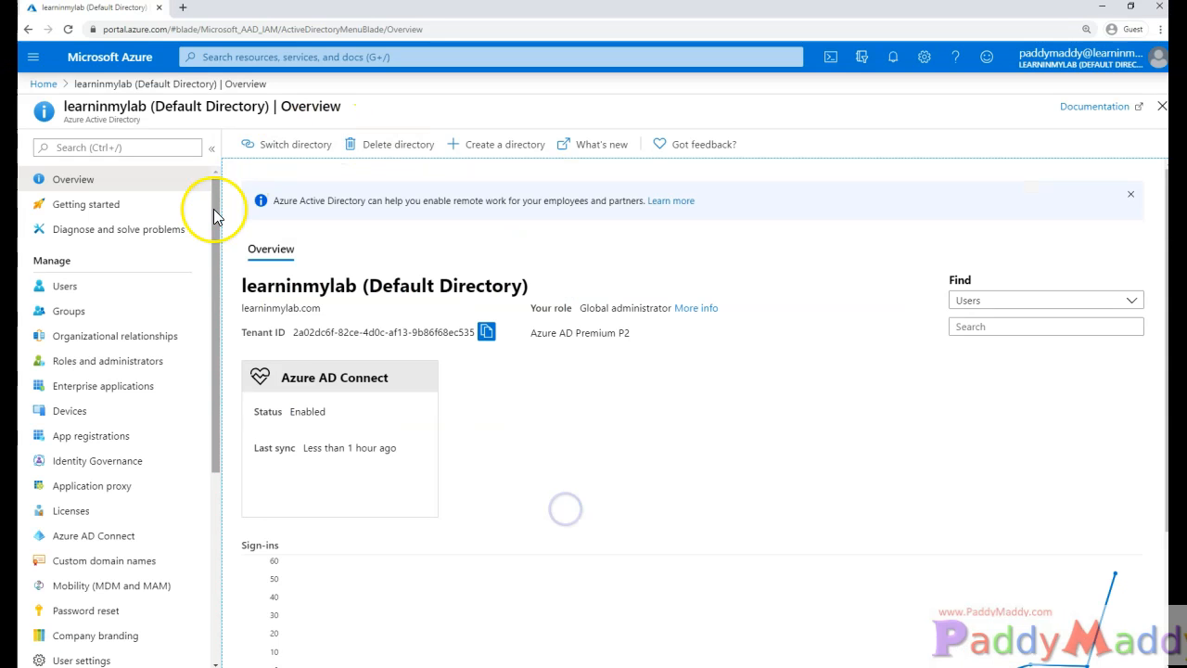
- Find the synced user under Users and check their usage location, United States
{"action": "left_click", "coordinate": [96, 294]}
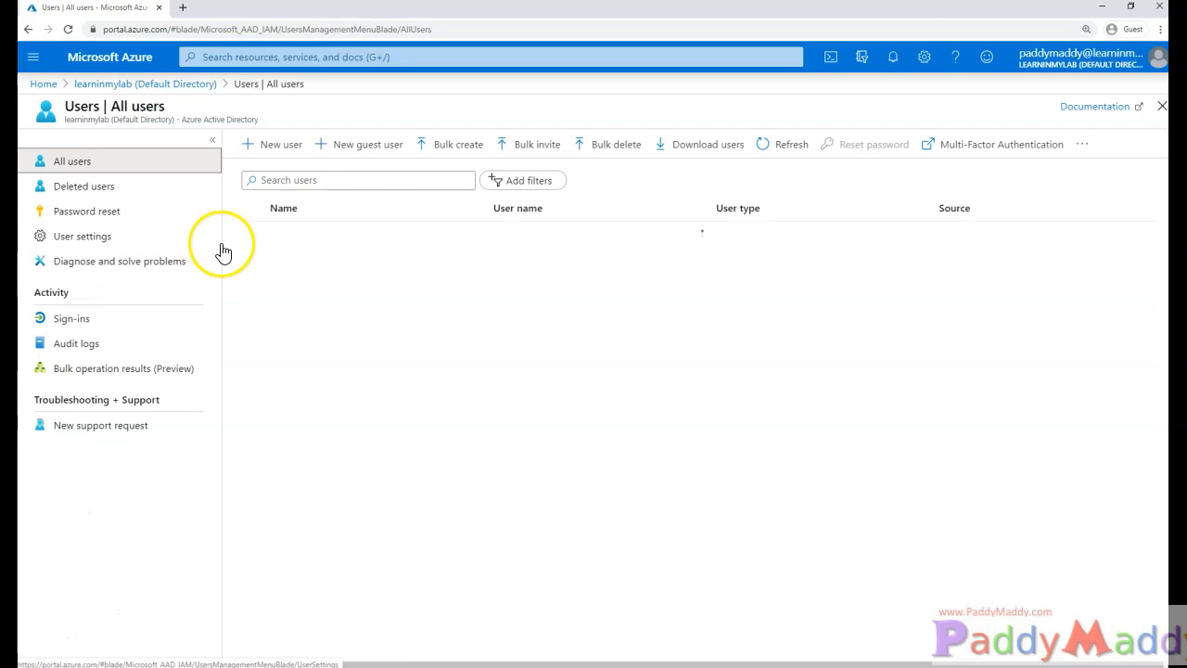
{"action": "left_click", "coordinate": [293, 181]}
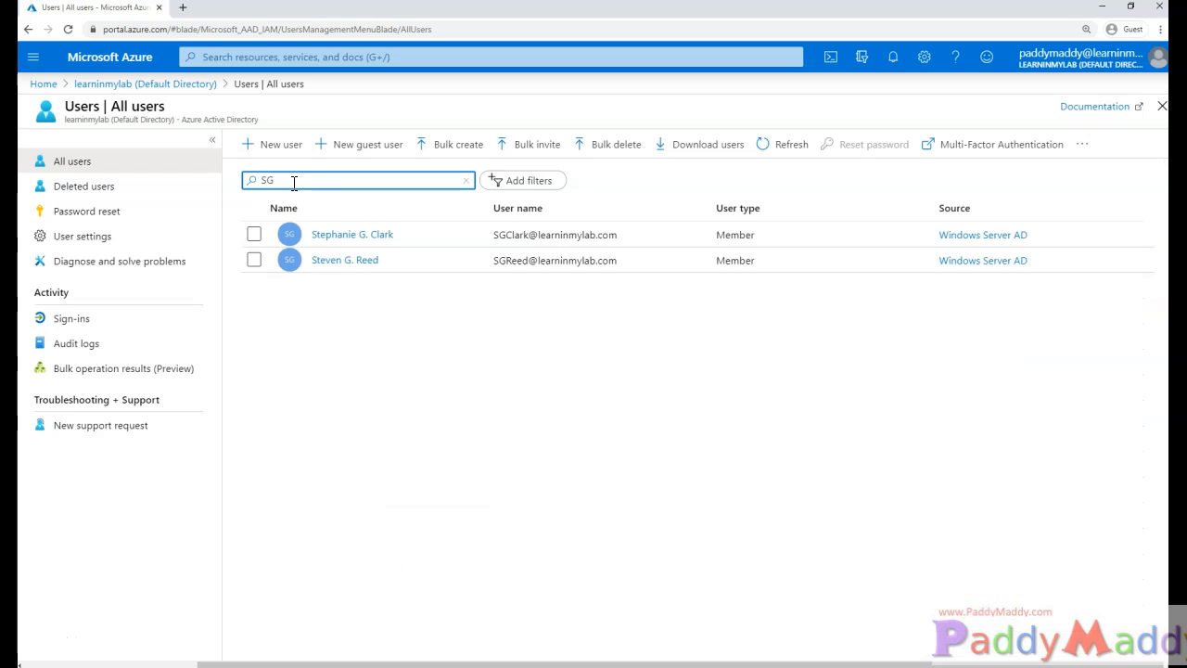
{"action": "left_click", "coordinate": [336, 236]}
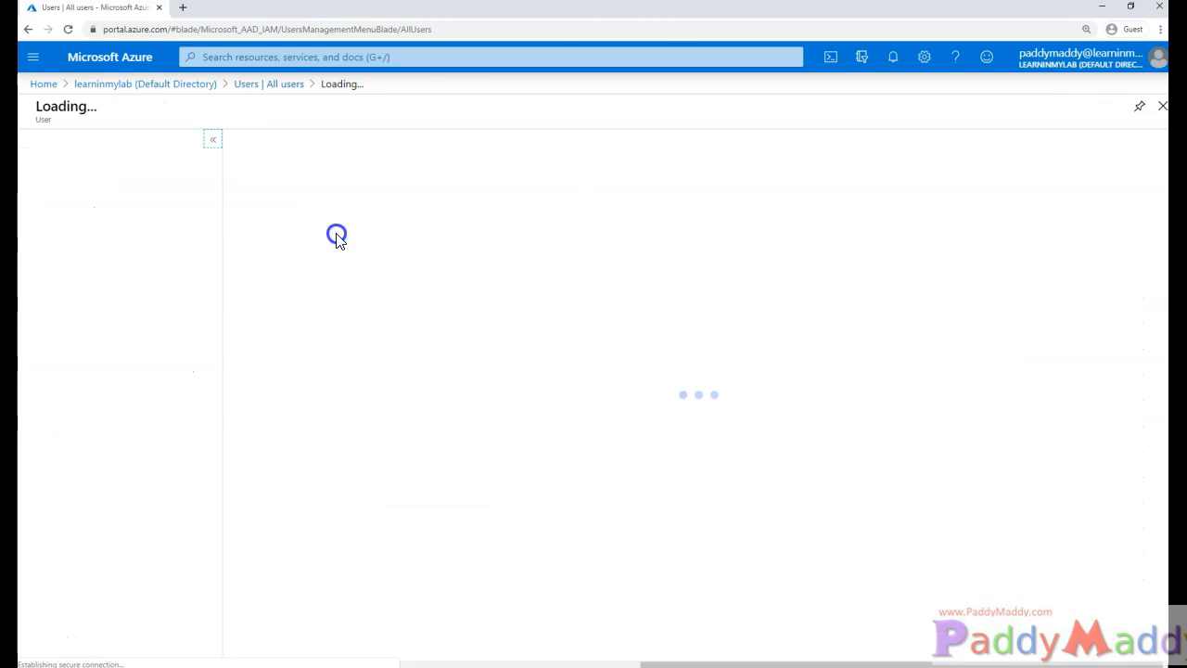
{"action": "scroll", "coordinate": [437, 430], "scroll_direction": "down", "scroll_amount": 3}
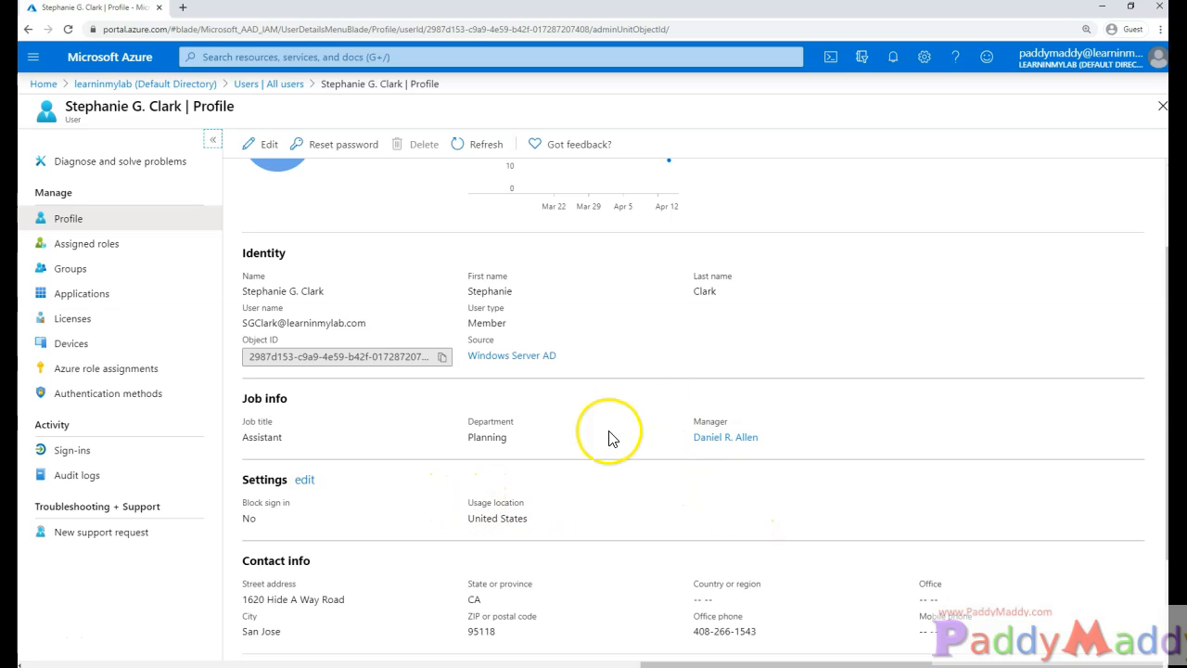
{"action": "scroll", "coordinate": [315, 503], "scroll_direction": "down", "scroll_amount": 1}
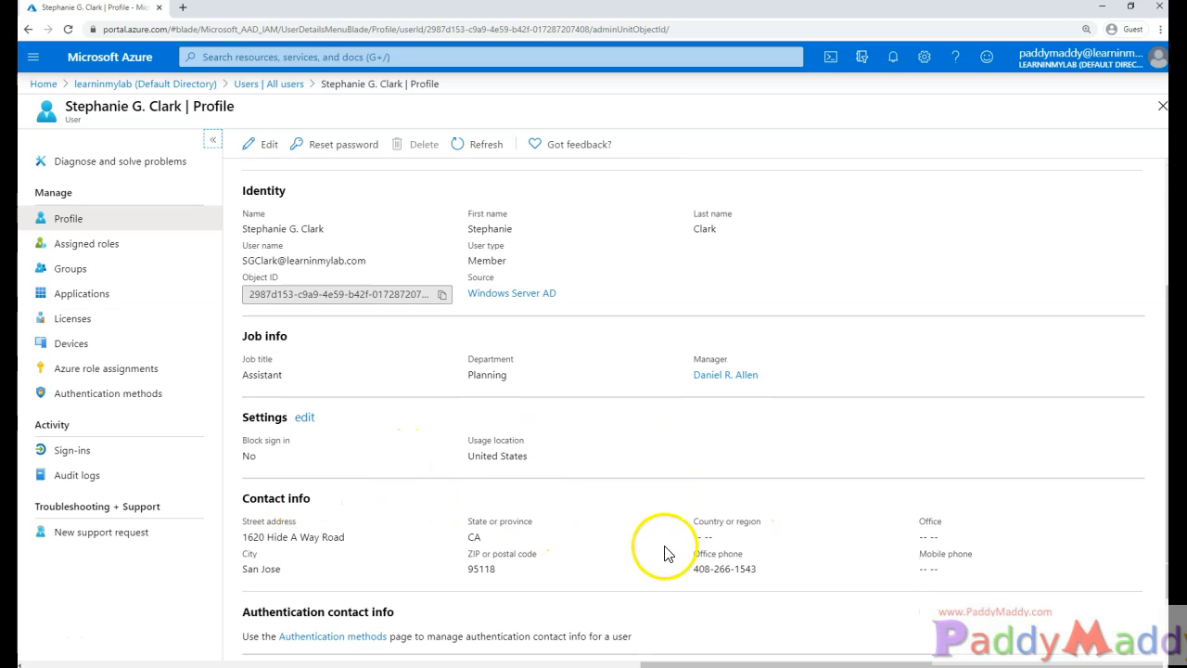
{"action": "left_click_drag", "start_coordinate": [467, 435], "coordinate": [529, 459]}
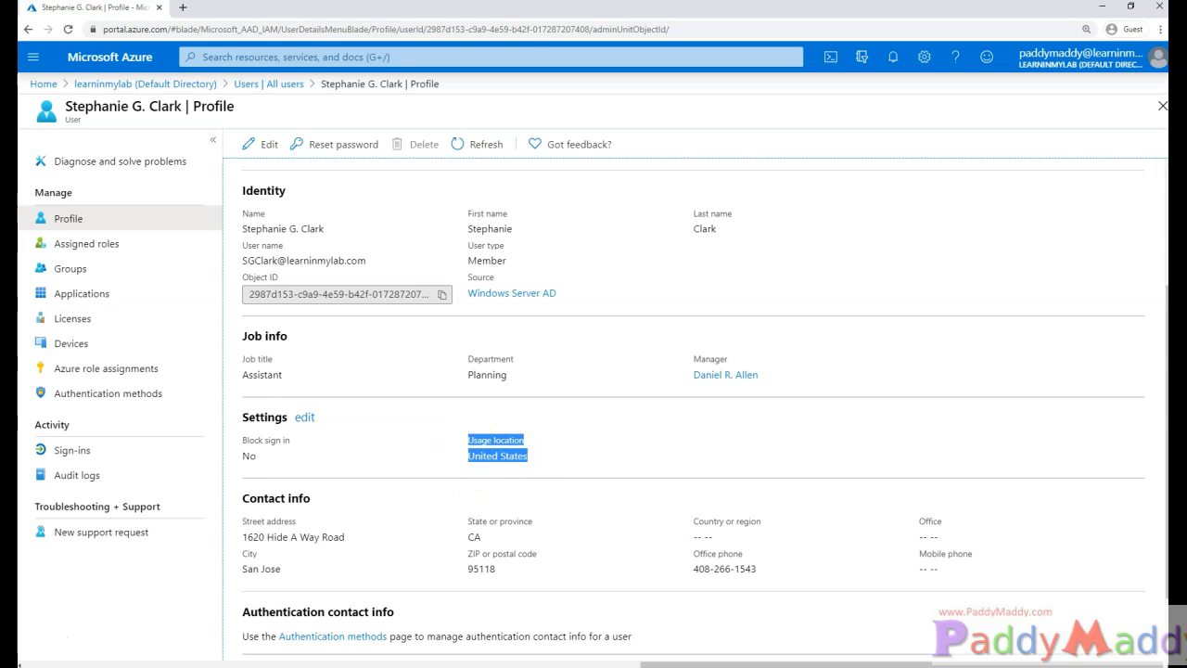
{"action": "triple_click", "coordinate": [480, 456]}
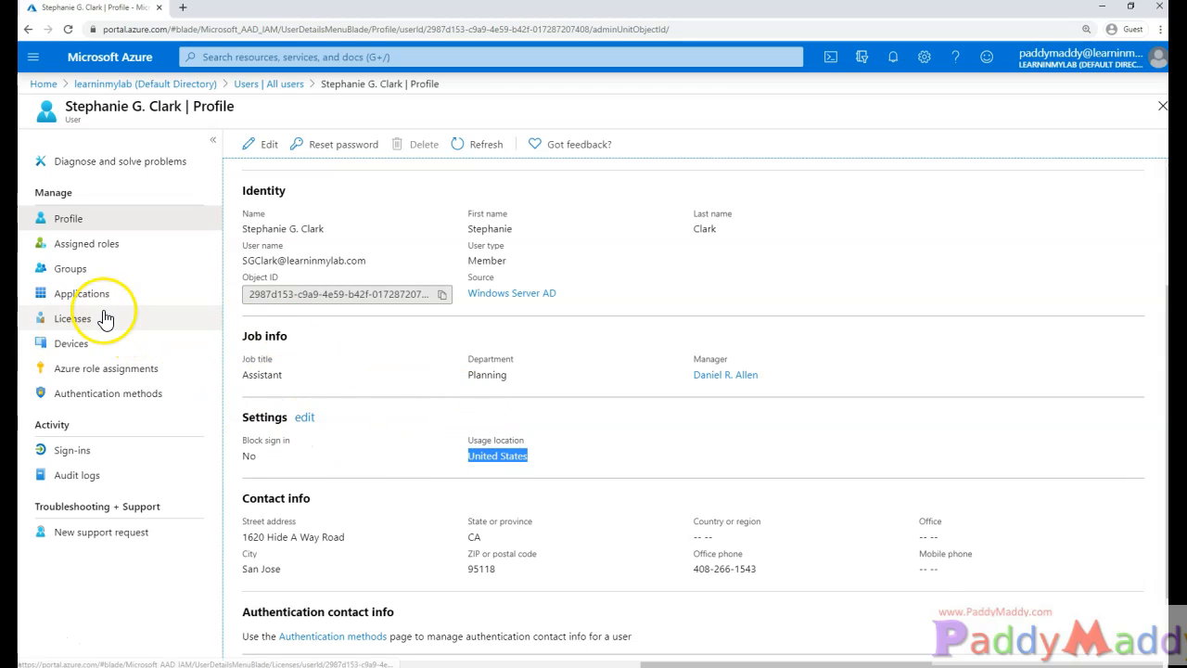
- Open the Enterprise Mobility + Security E5 license and check its Azure AD Premium P1 and P2 plans
{"action": "left_click", "coordinate": [74, 317]}
{"action": "mouse_move", "coordinate": [287, 207]}
{"action": "left_mouse_down"}
{"action": "mouse_move", "coordinate": [406, 219]}
{"action": "mouse_move", "coordinate": [305, 206]}
{"action": "left_mouse_up"}
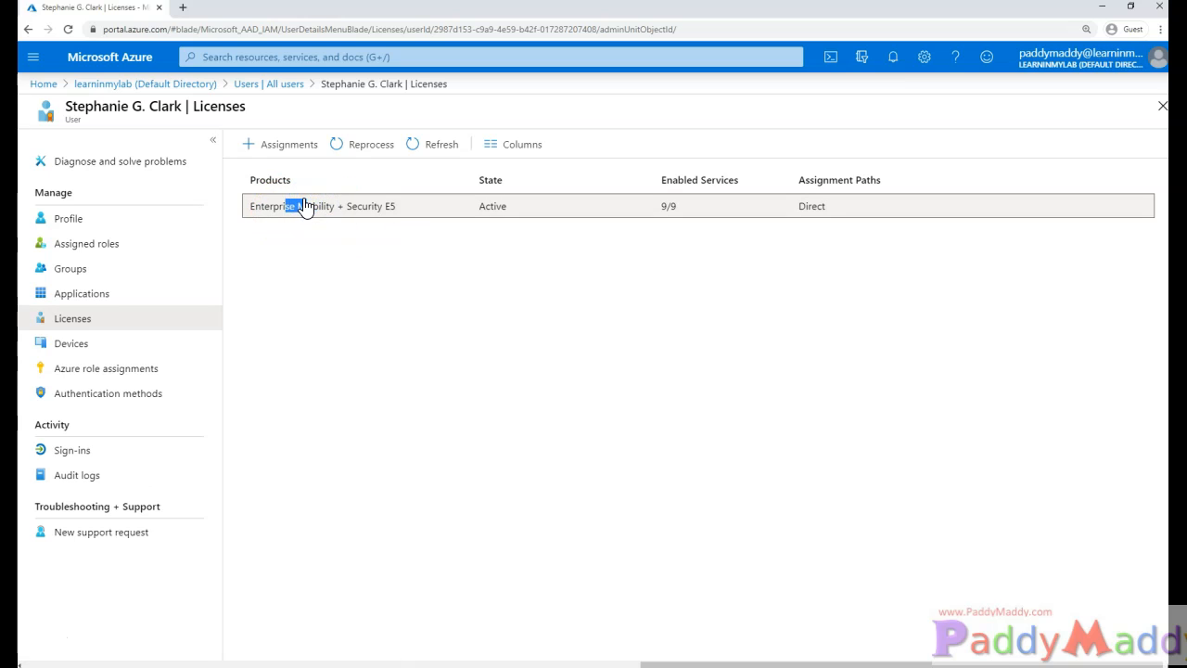
{"action": "left_click", "coordinate": [300, 210]}
{"action": "left_click", "coordinate": [318, 208]}
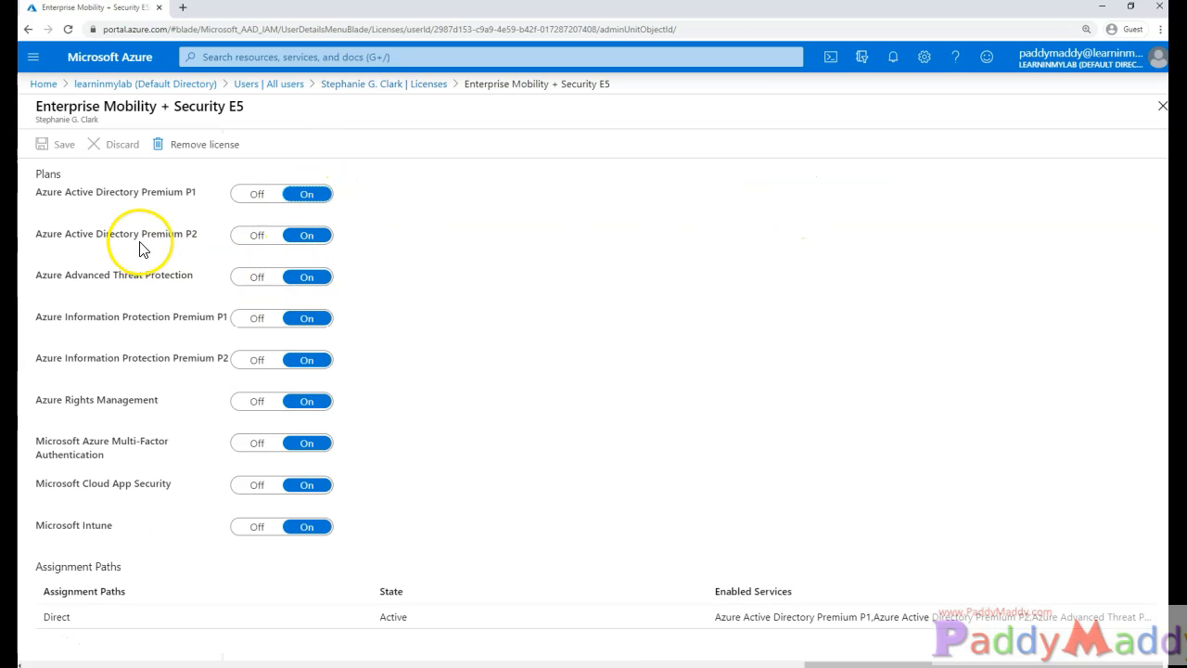
{"action": "left_click_drag", "start_coordinate": [71, 192], "coordinate": [168, 194]}
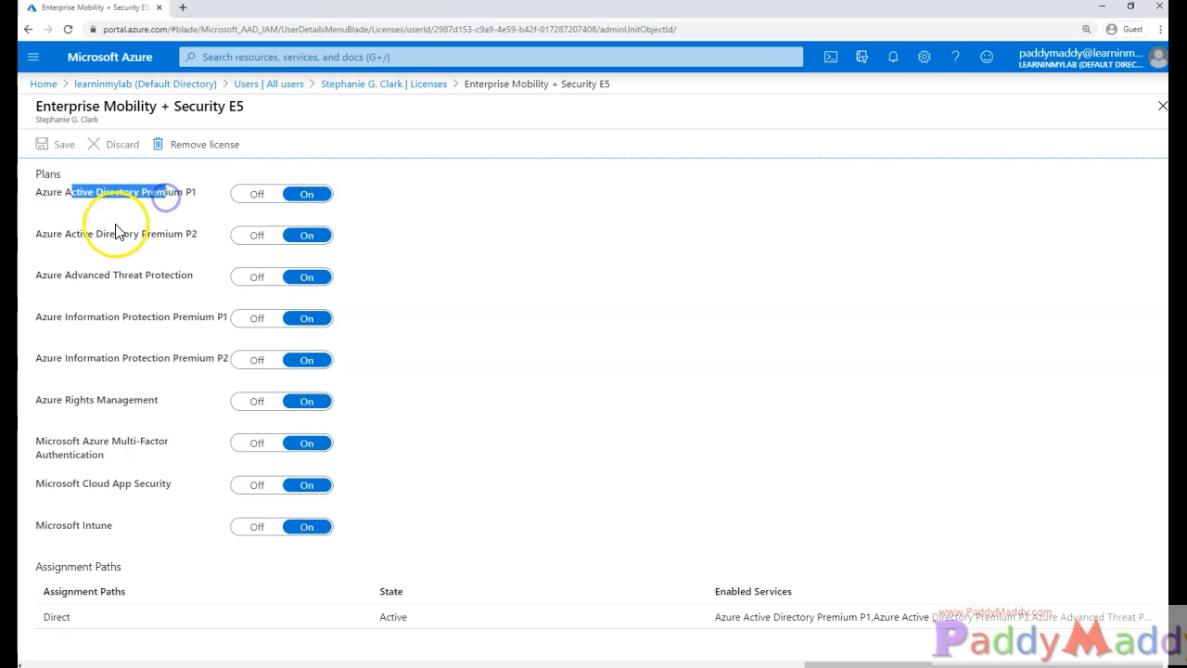
{"action": "left_click_drag", "start_coordinate": [116, 232], "coordinate": [185, 233]}
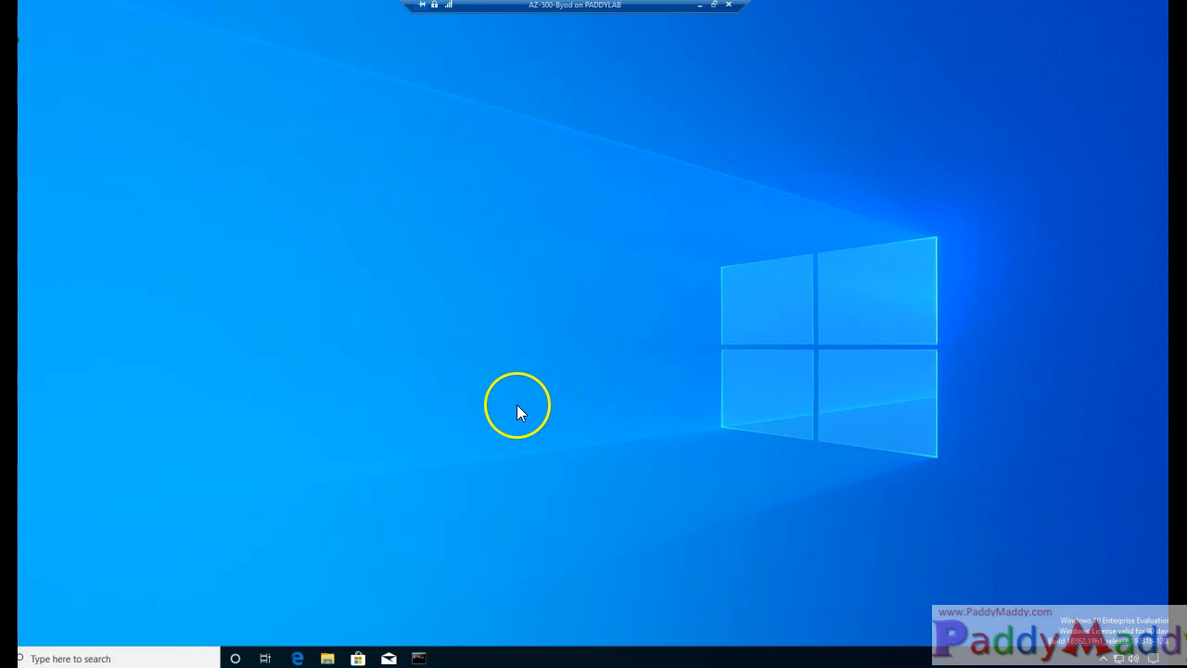
- Restore Command Prompt and scroll to the end of the dsregcmd /status output
{"action": "left_click", "coordinate": [419, 658]}
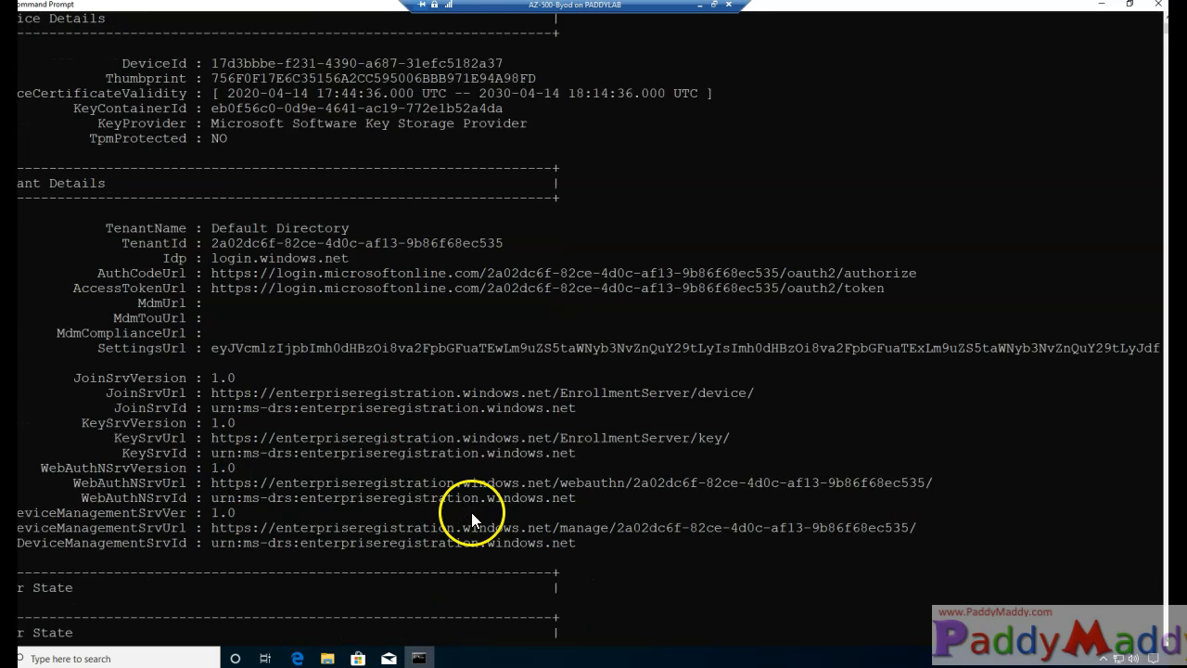
{"action": "scroll", "coordinate": [471, 514], "scroll_direction": "down", "scroll_amount": 13}
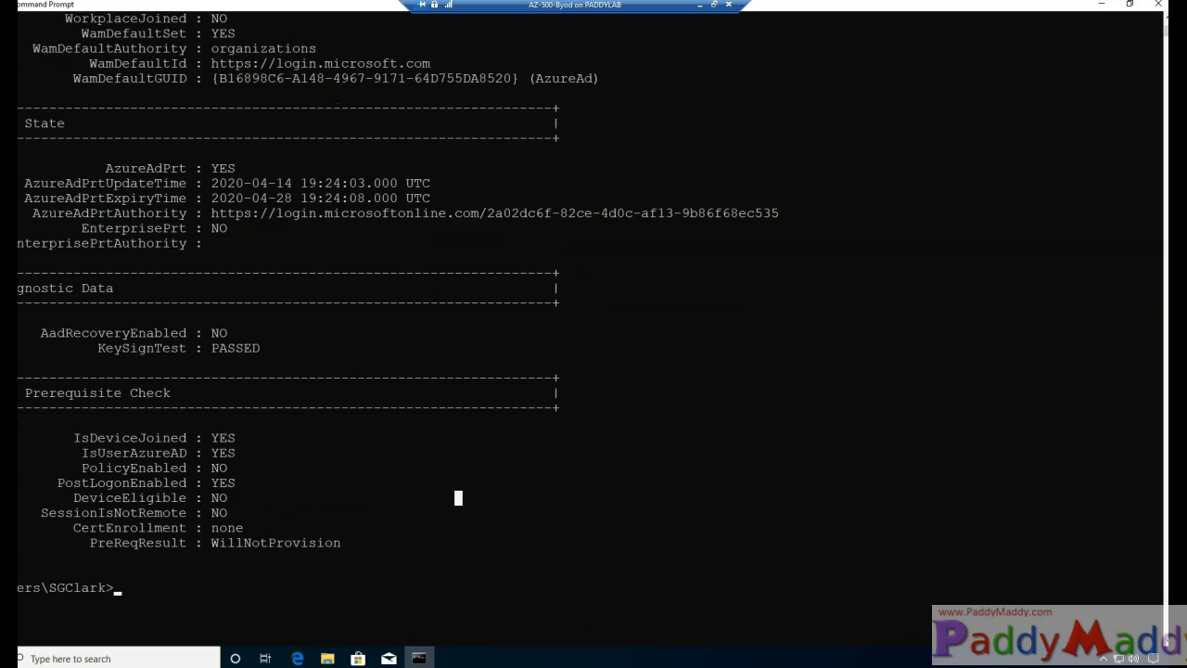